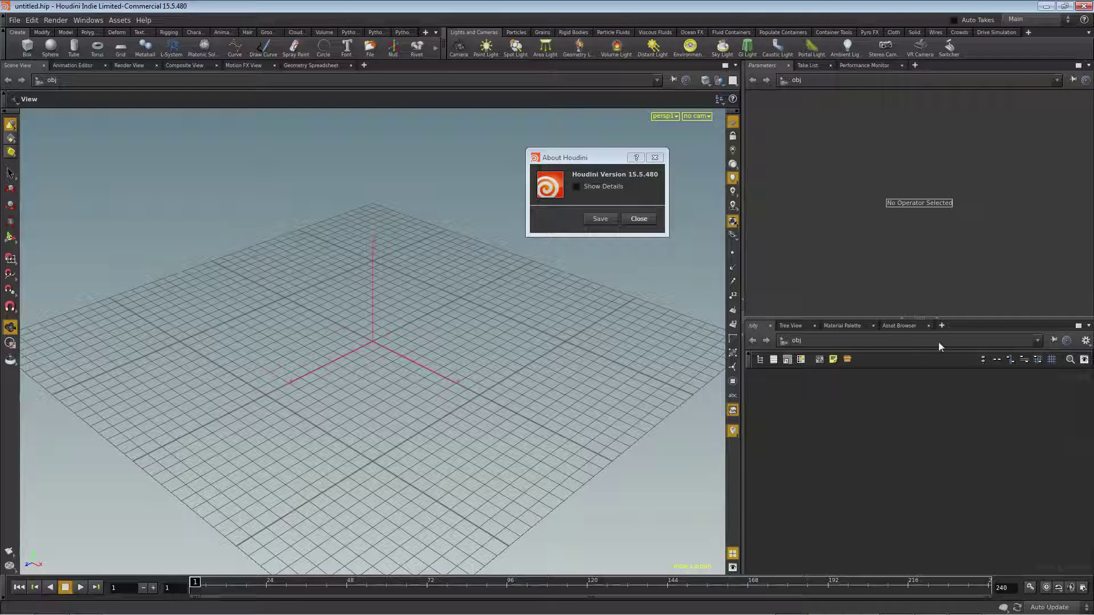
Close the About Houdini dialog and switch to Firefox to view the MkDuggles Employee model page on Blend Swap
drag(590, 158, 591, 158)
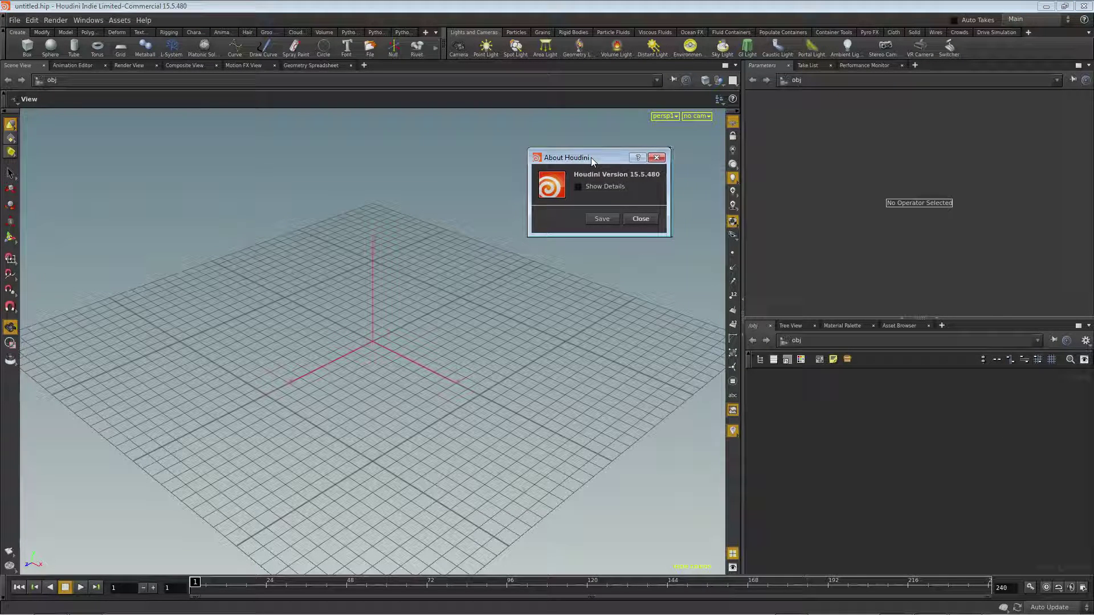
click(643, 221)
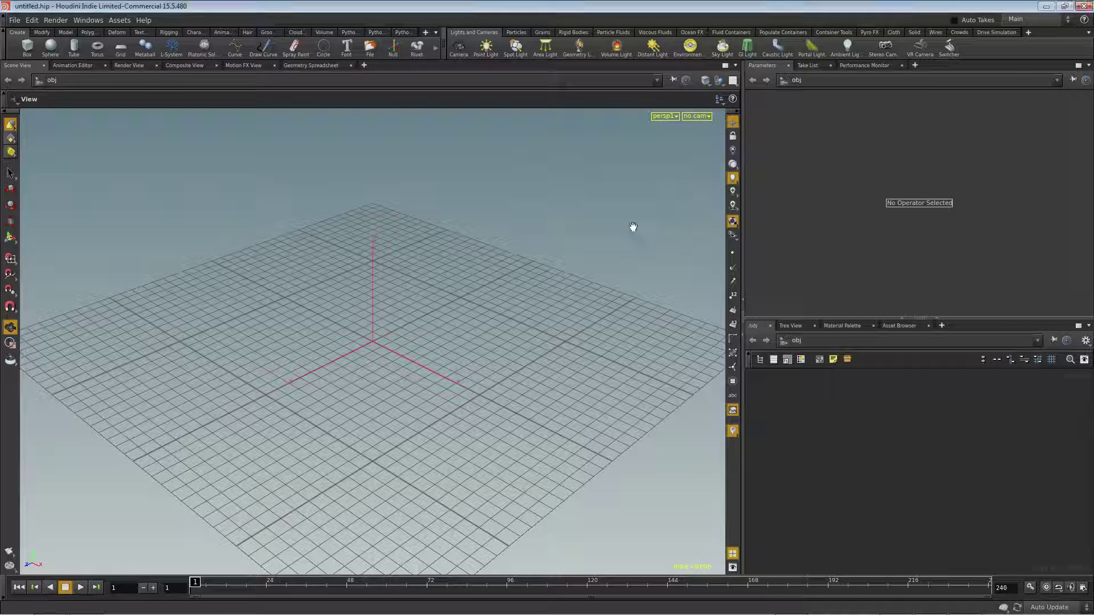
key(alt+Tab)
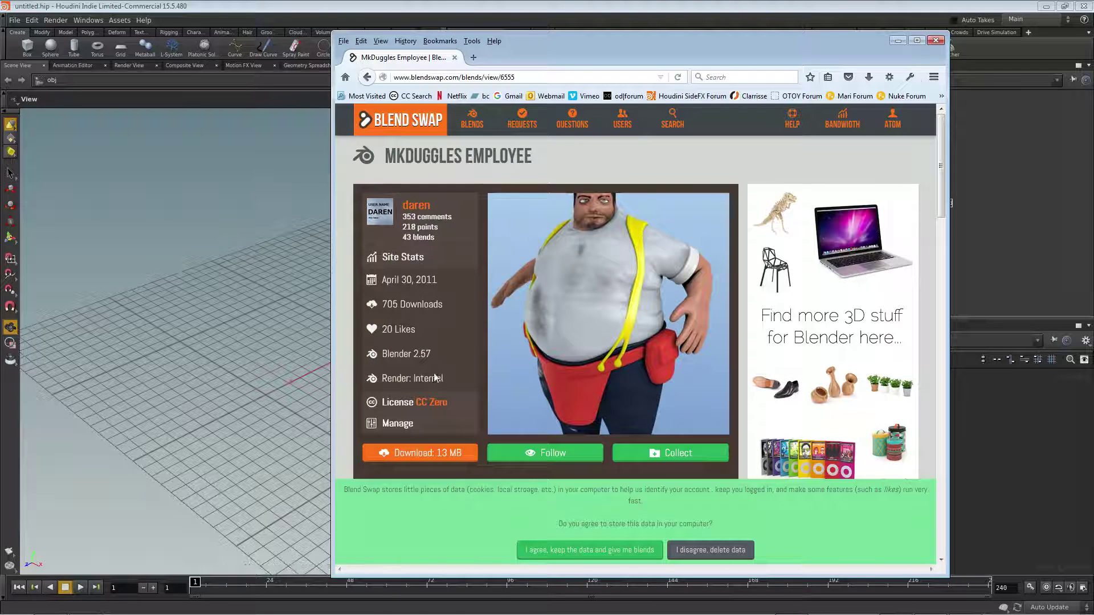
Switch to Blender, expand the FatBastard armature in the outliner and hide all its child meshes except Body
key(alt+Tab)
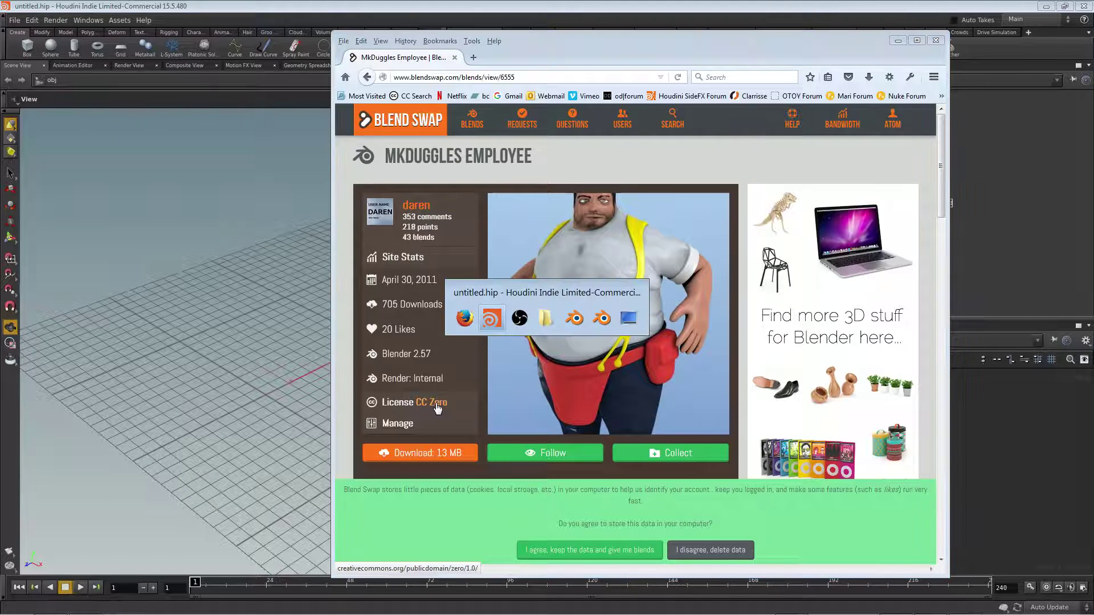
key(alt+Tab)
key(alt+Tab)
key(alt+Tab)
key(alt+Tab)
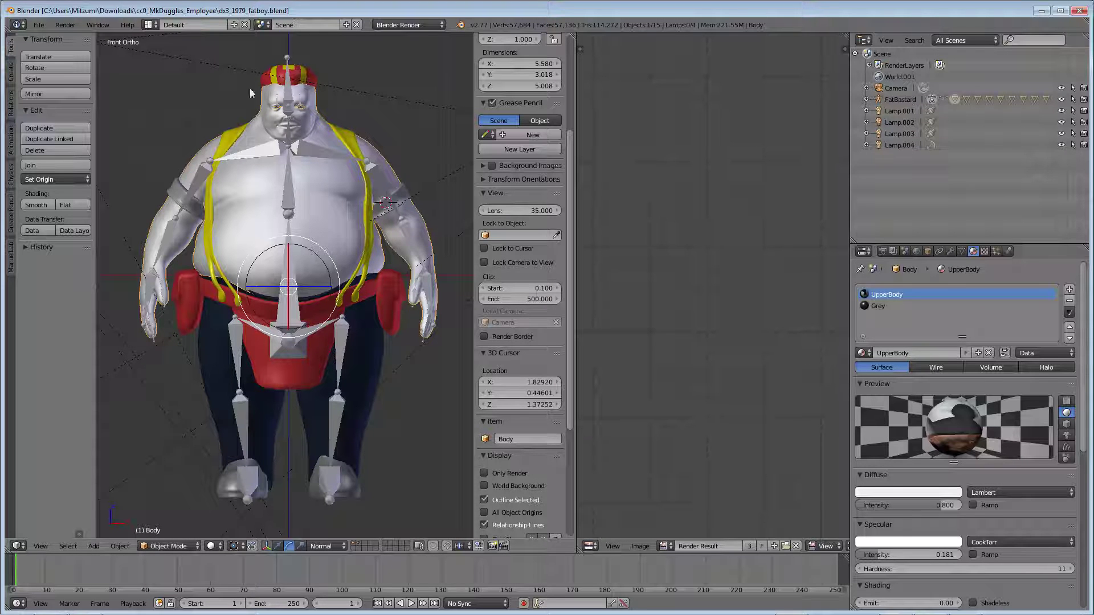
click(866, 100)
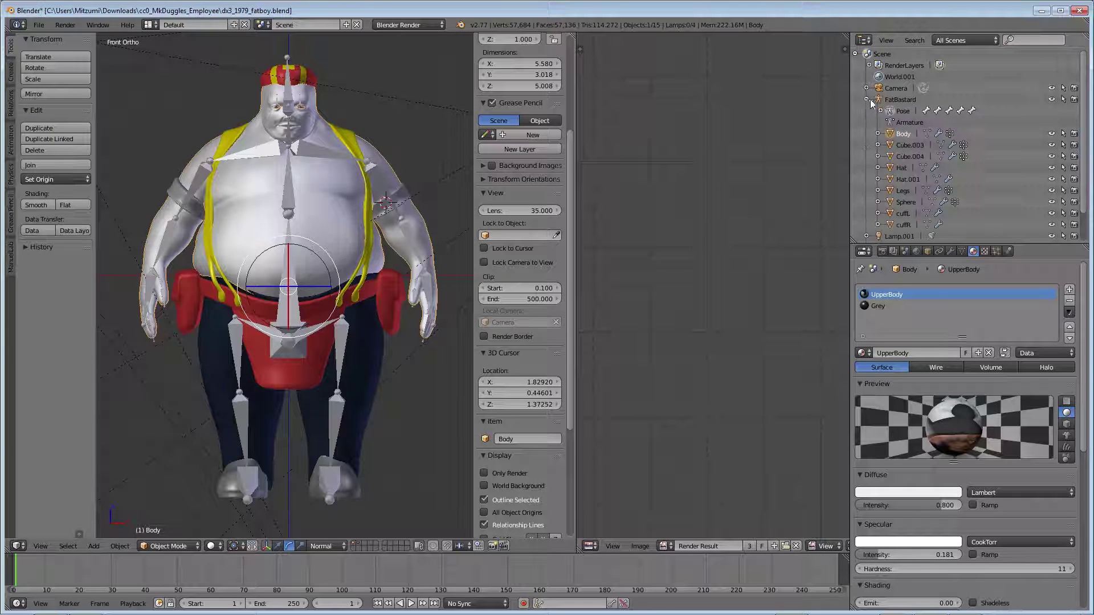
click(1052, 133)
drag(1052, 157, 1060, 241)
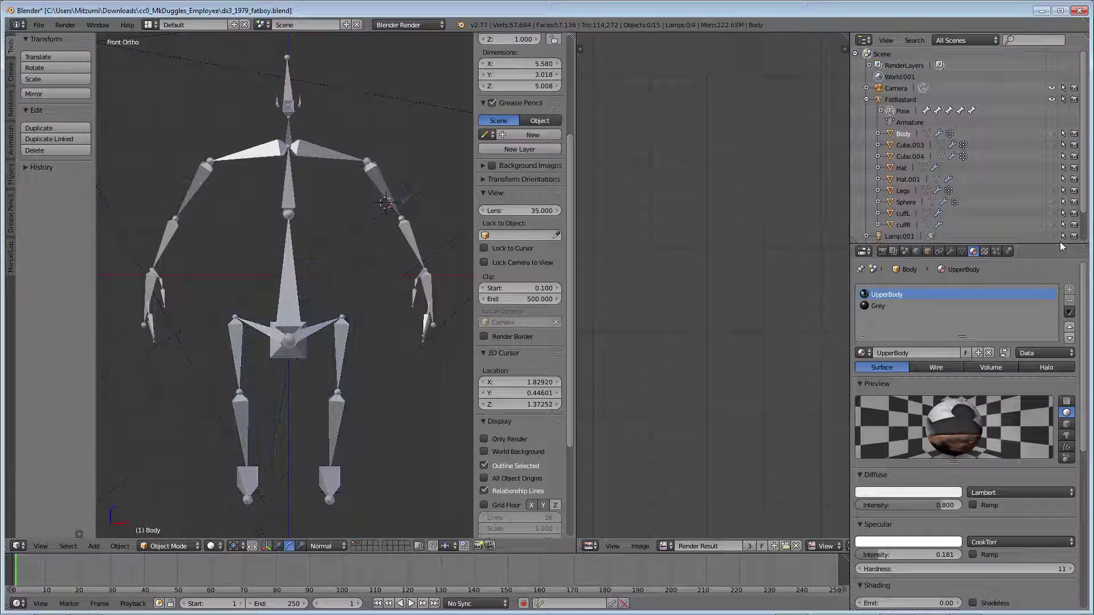
click(1052, 133)
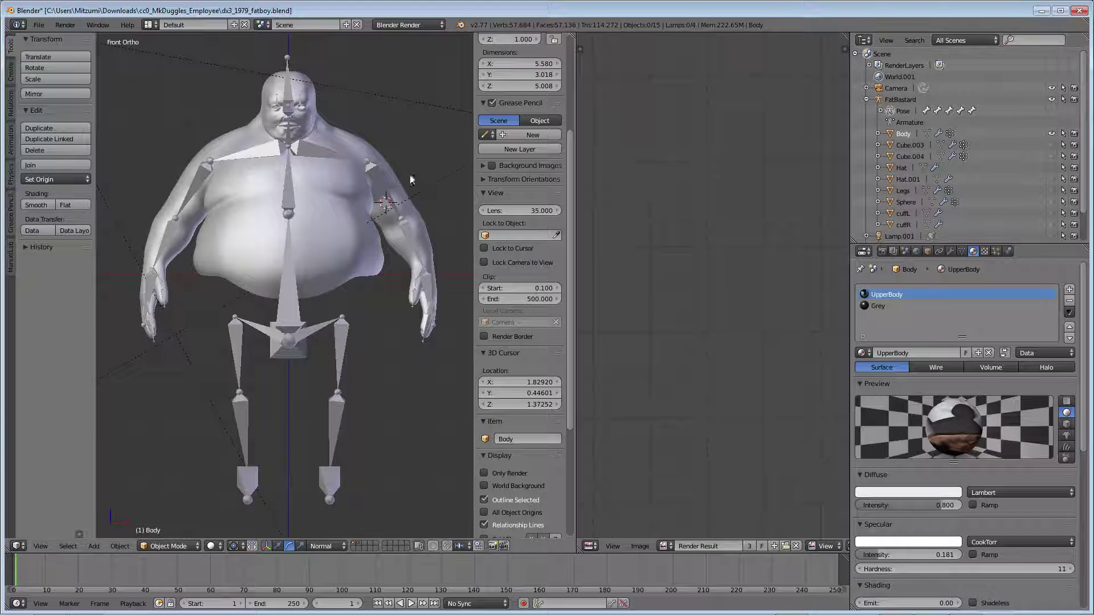
Select the Body mesh, show it in wireframe and set its Subsurf modifier's View and Render subdivisions to 1
right_click(336, 210)
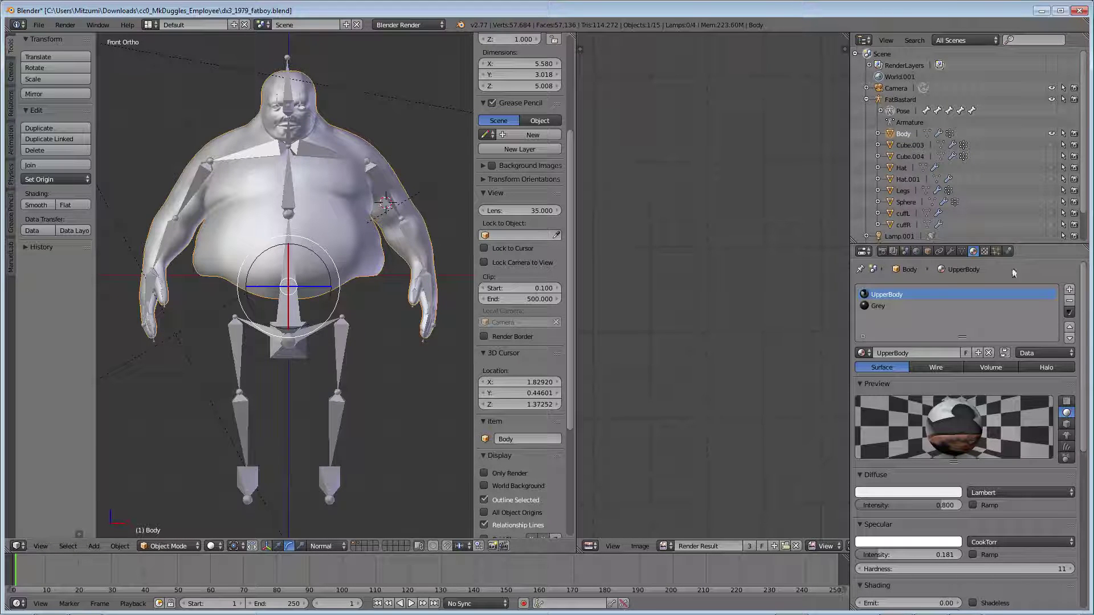
click(950, 251)
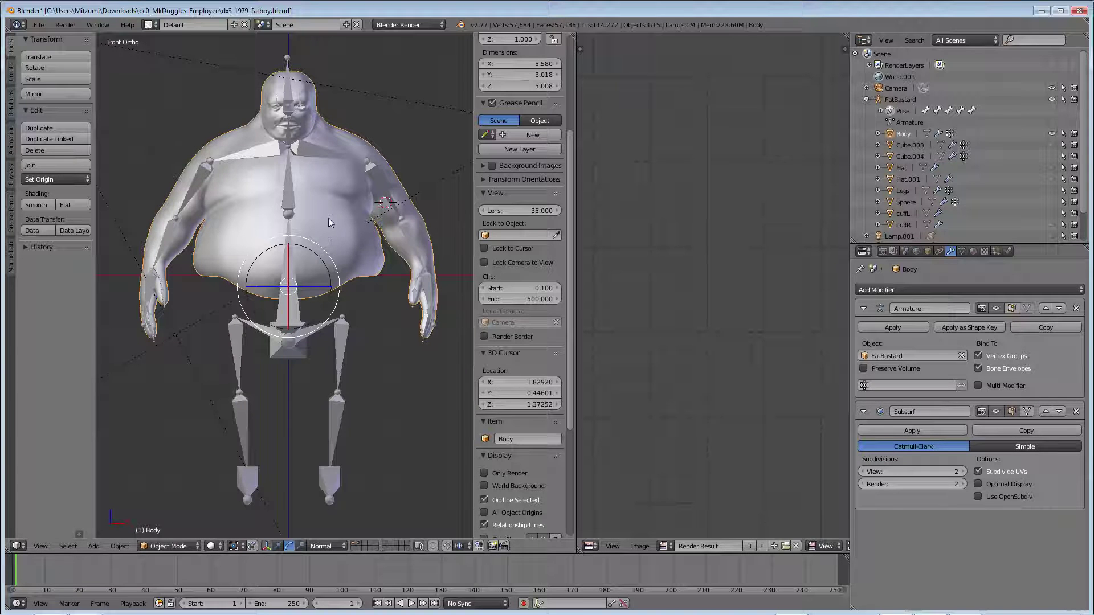
key(z)
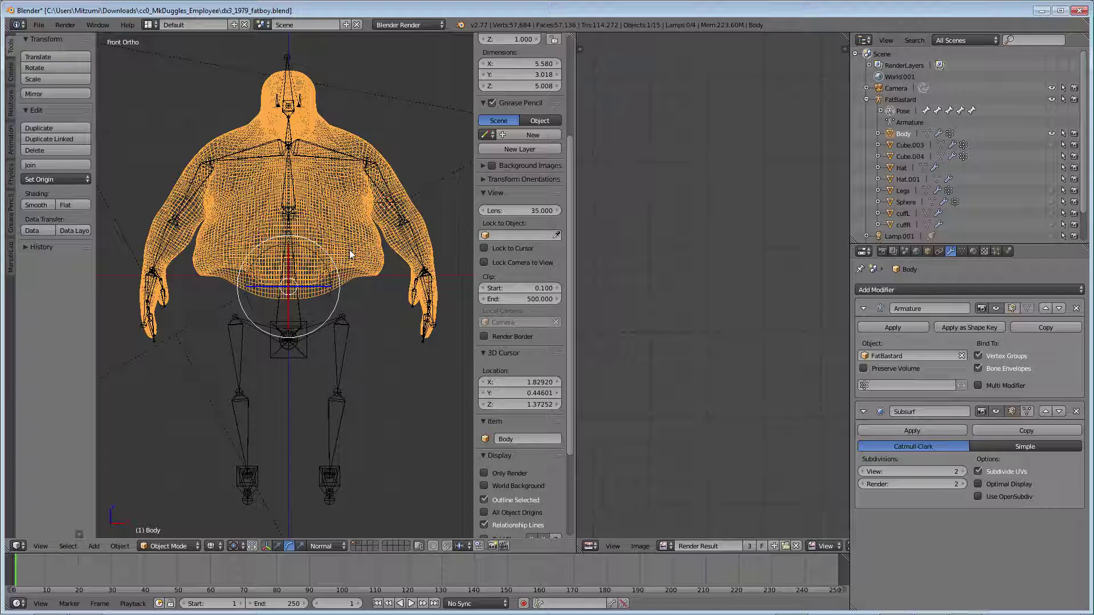
click(863, 472)
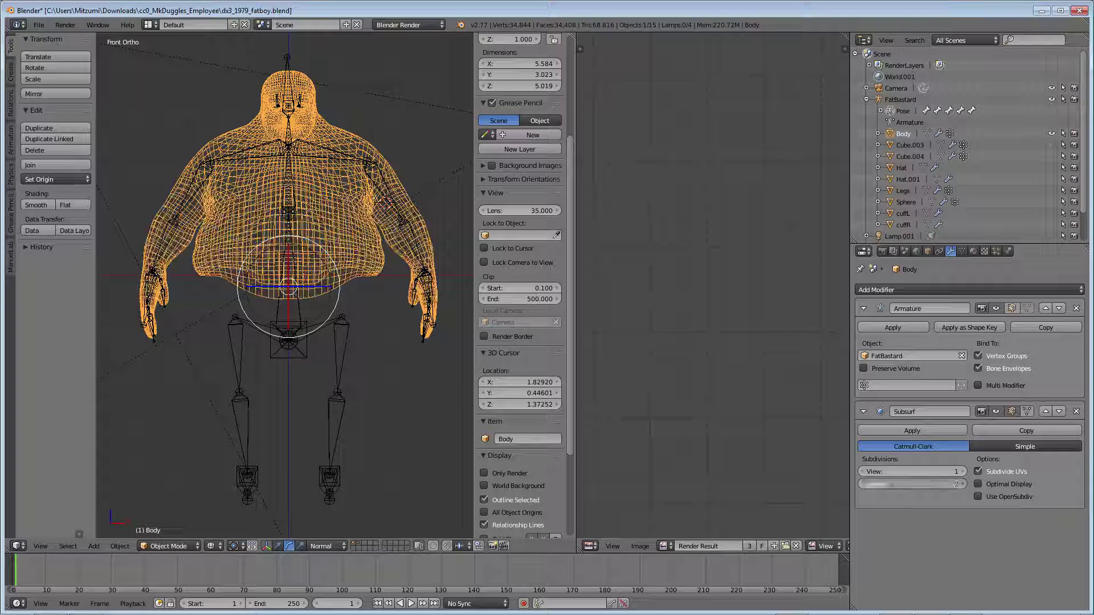
click(863, 485)
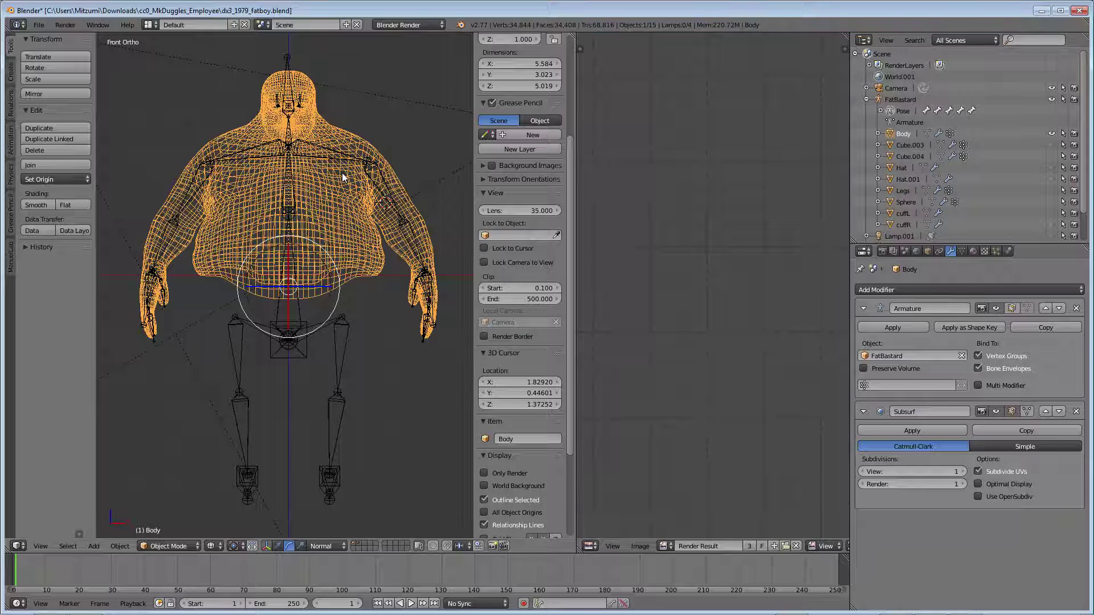
Switch to Houdini, create a Geometry object at object level and enter its network
key(alt+Tab)
key(alt+Tab)
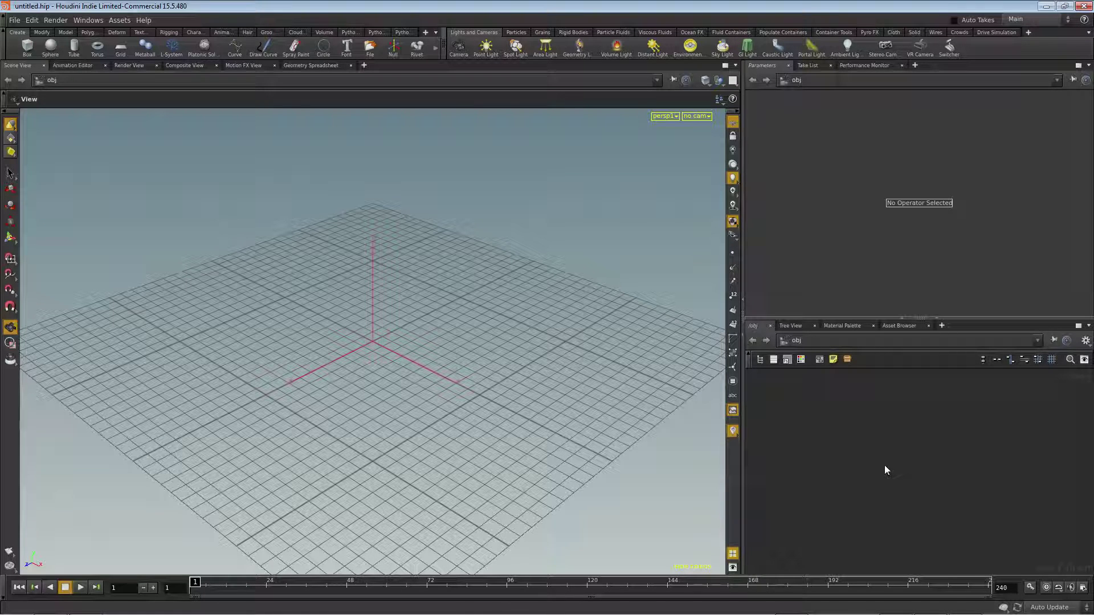
key(Tab)
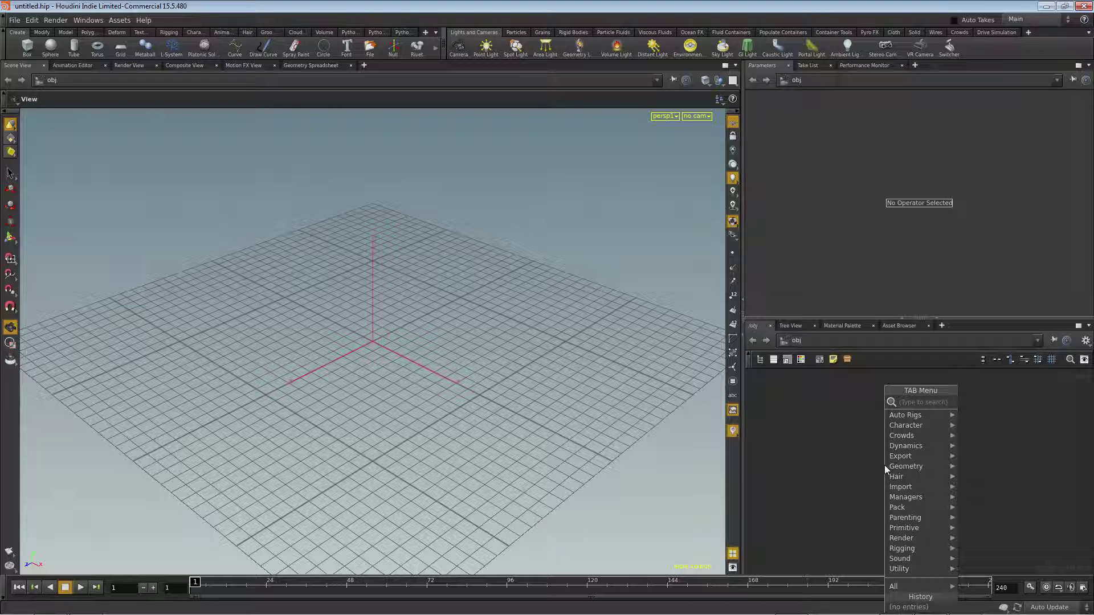
text(geo)
key(Return)
click(885, 465)
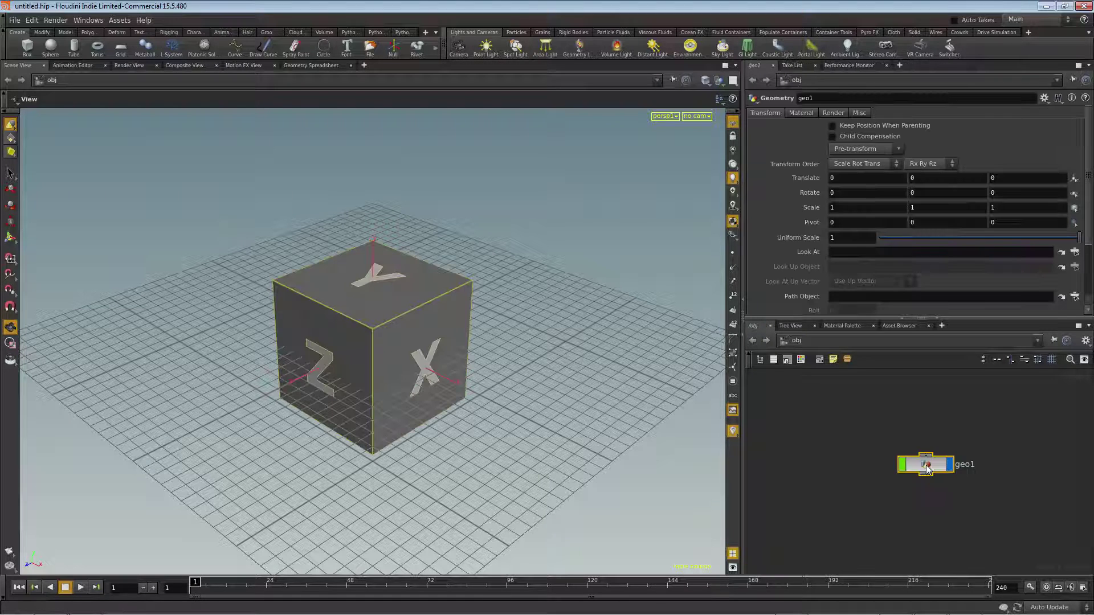
double_click(926, 461)
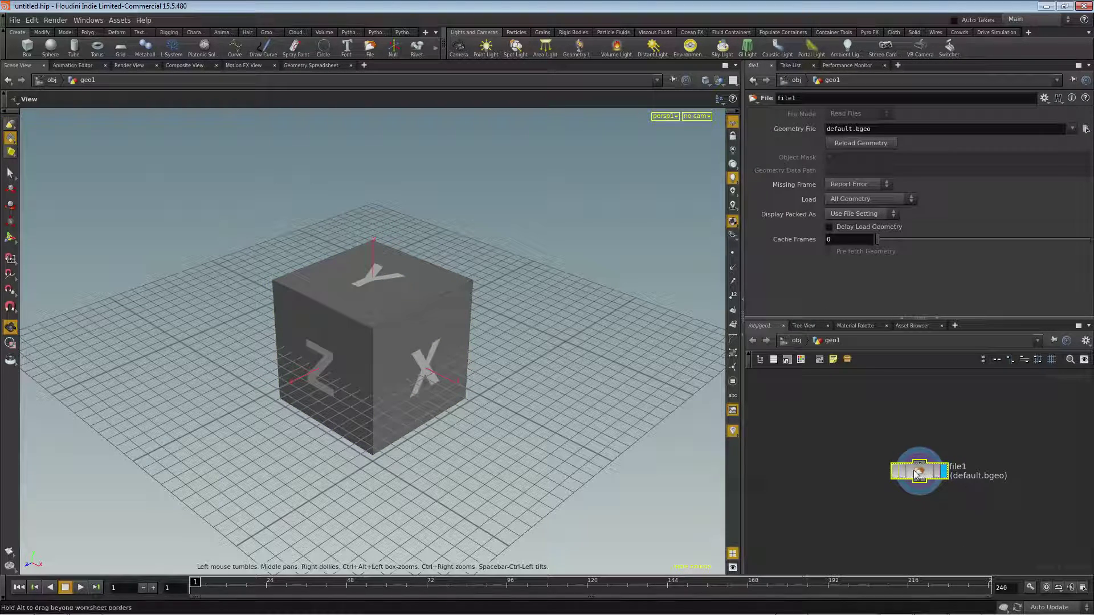
Load dx3_1979_fatboy_torso_base.obj from the cc0_MkDuggles_Employee folder into the File node, with sequences not shown as one entry
click(1086, 130)
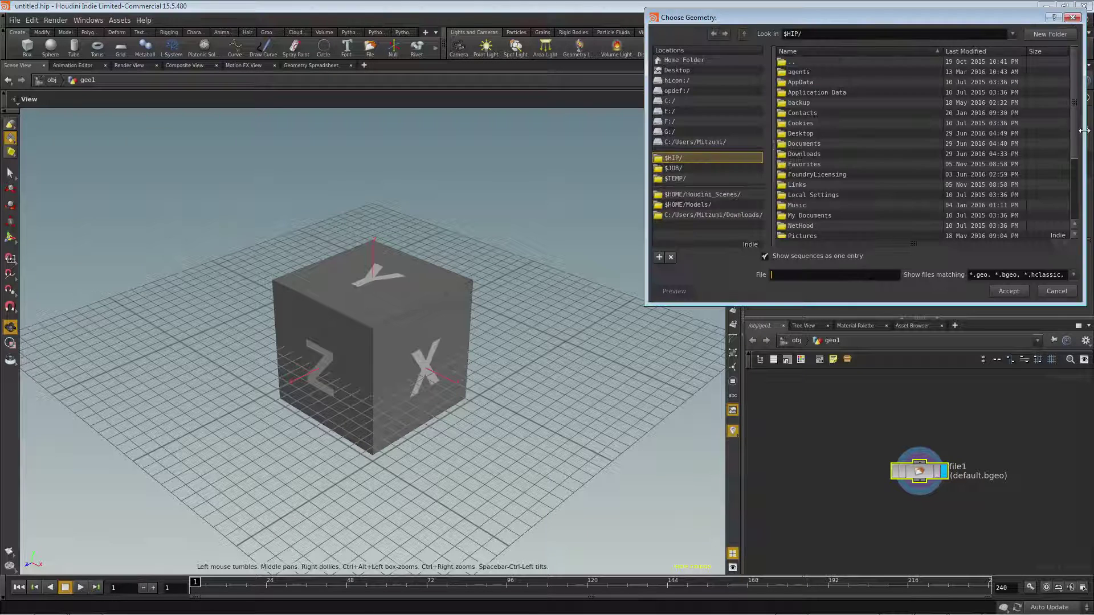
double_click(812, 192)
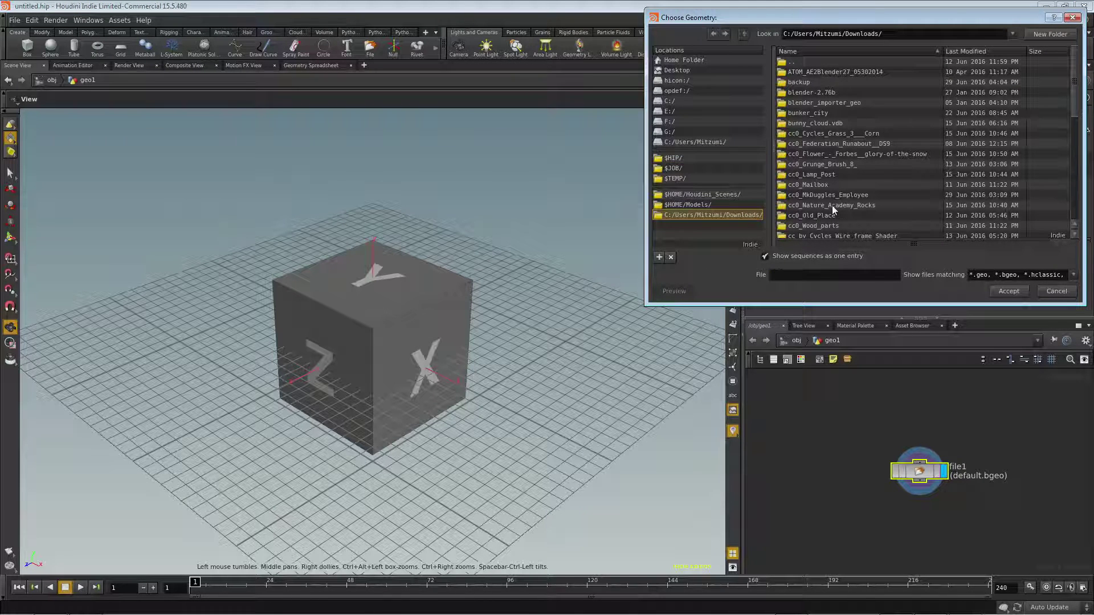
double_click(824, 194)
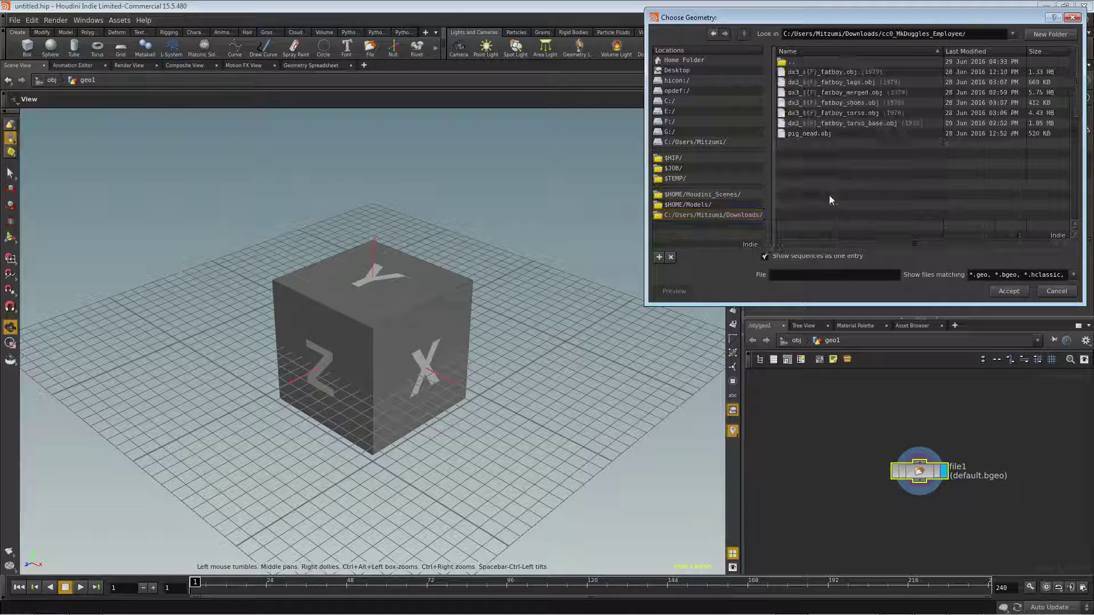
click(768, 255)
click(855, 126)
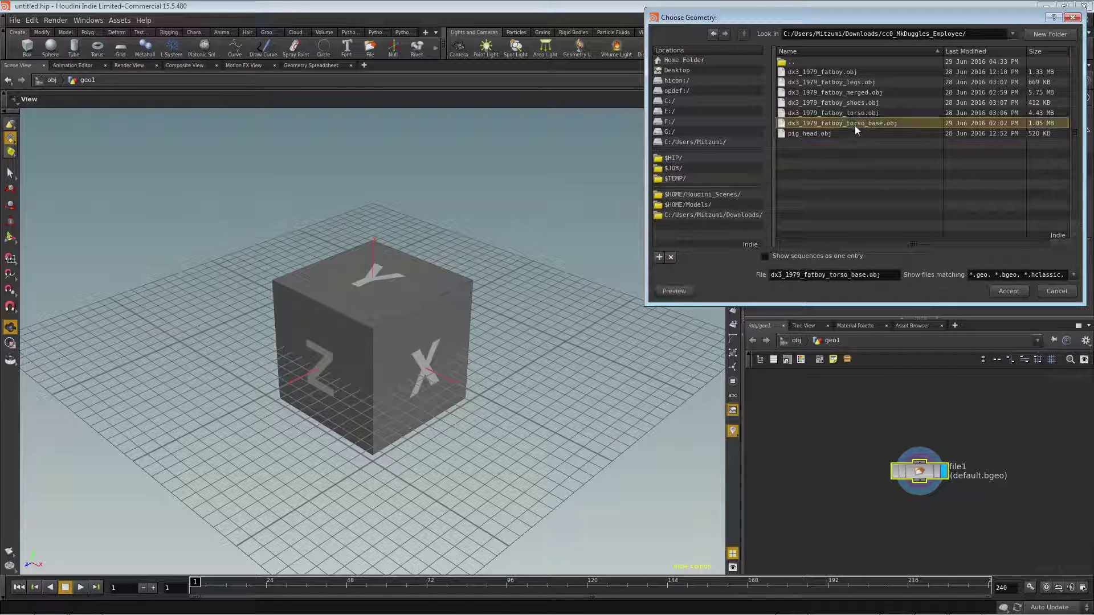
click(1009, 291)
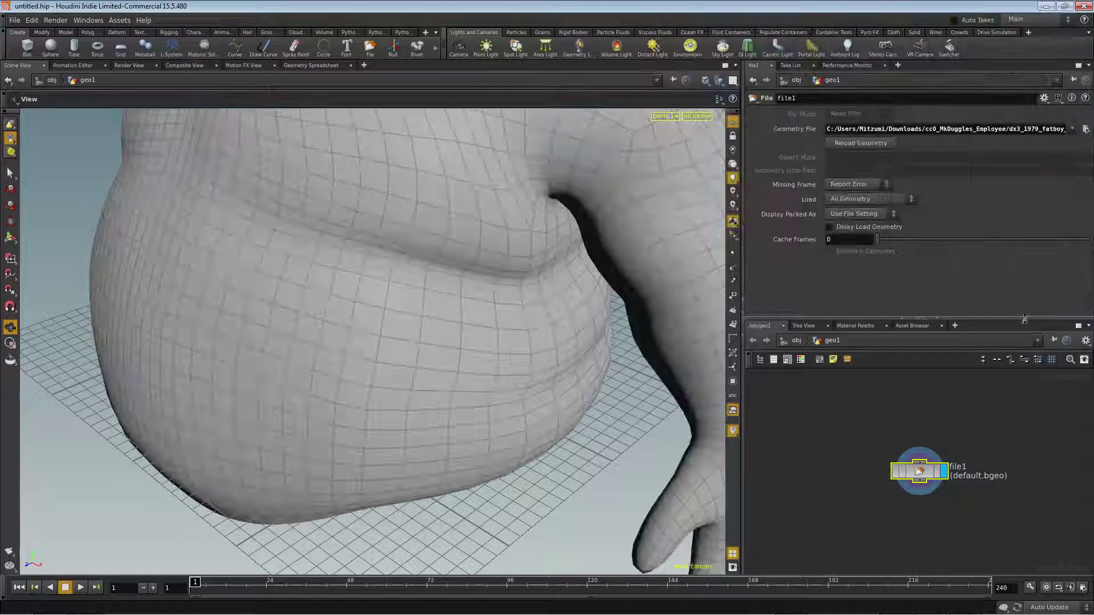
Box-select the polygons of the torso model's head, neck and upper shoulders from the front
drag(362, 325, 395, 280)
right_drag(396, 281, 132, 296)
drag(151, 267, 223, 264)
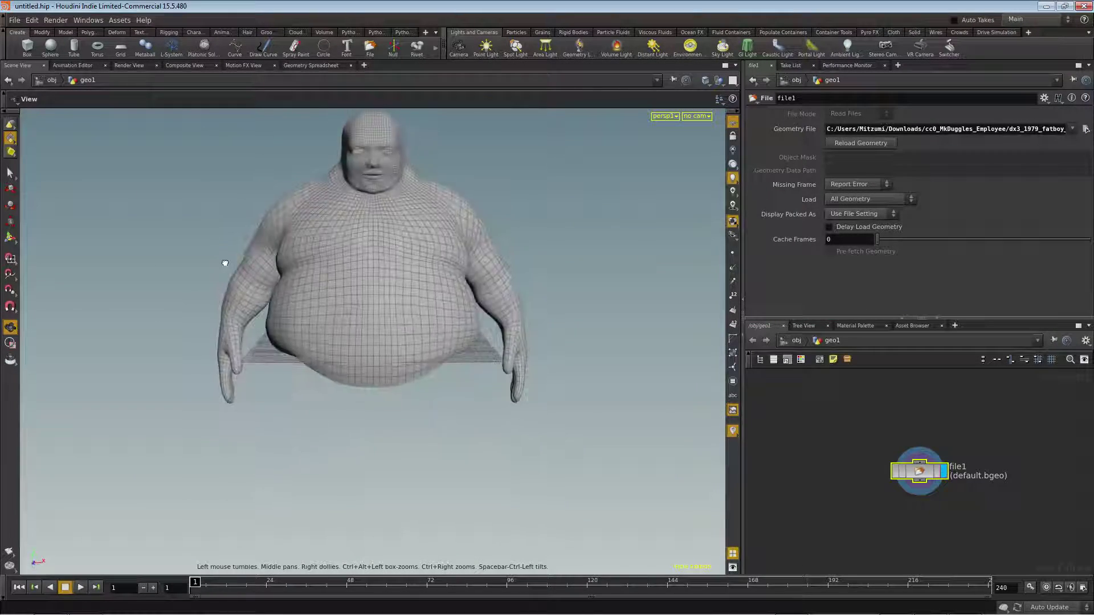
drag(364, 240, 367, 408)
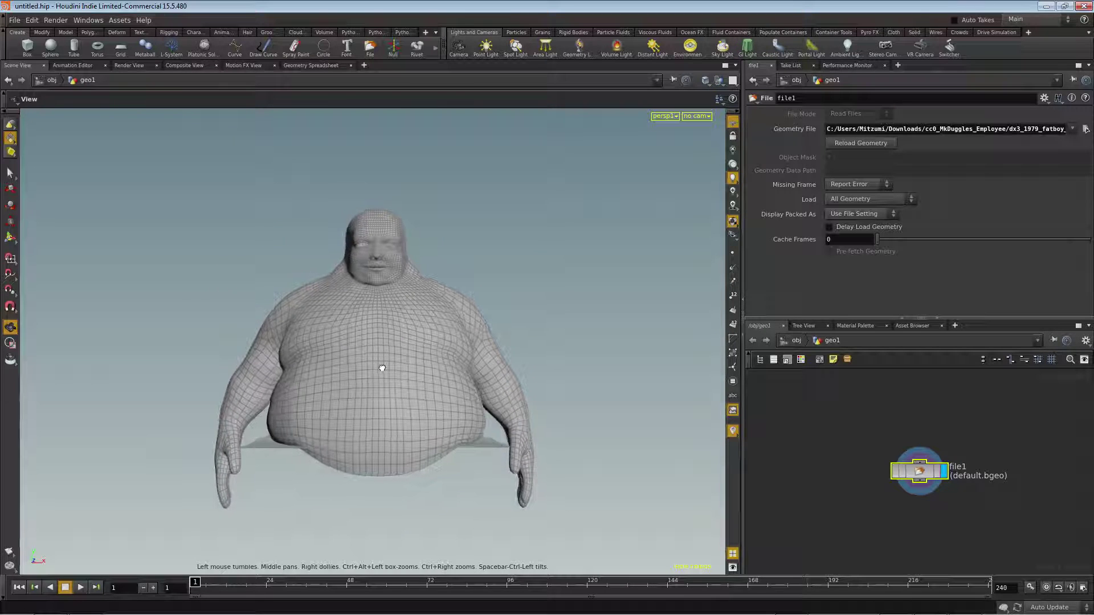
right_drag(395, 301, 623, 330)
middle_drag(461, 284, 438, 415)
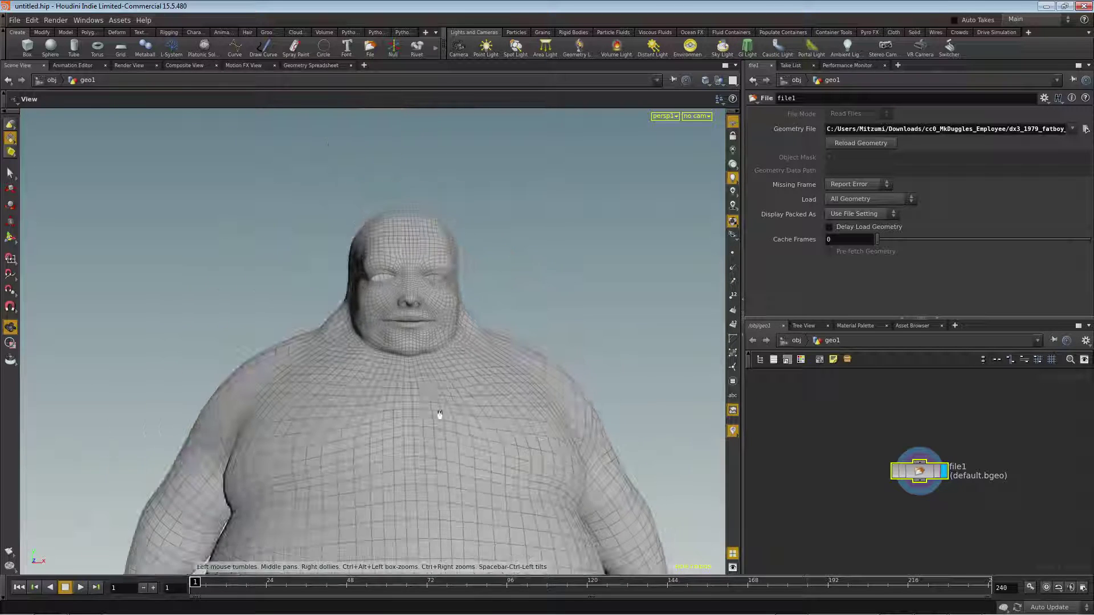
drag(438, 415, 498, 397)
right_drag(390, 399, 452, 418)
middle_drag(386, 437, 376, 461)
drag(375, 461, 432, 367)
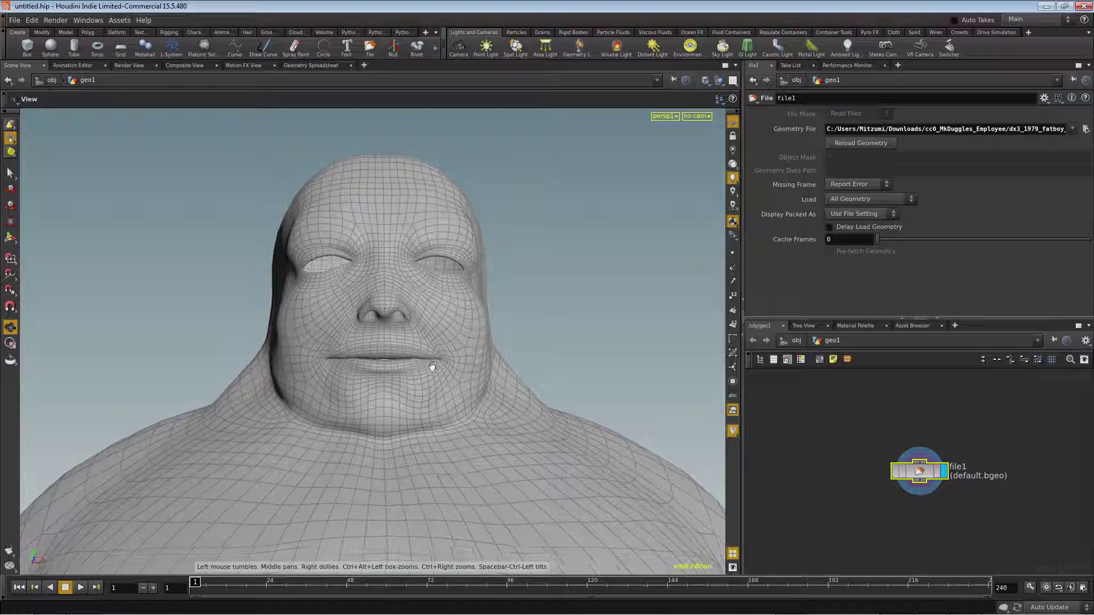
key(s)
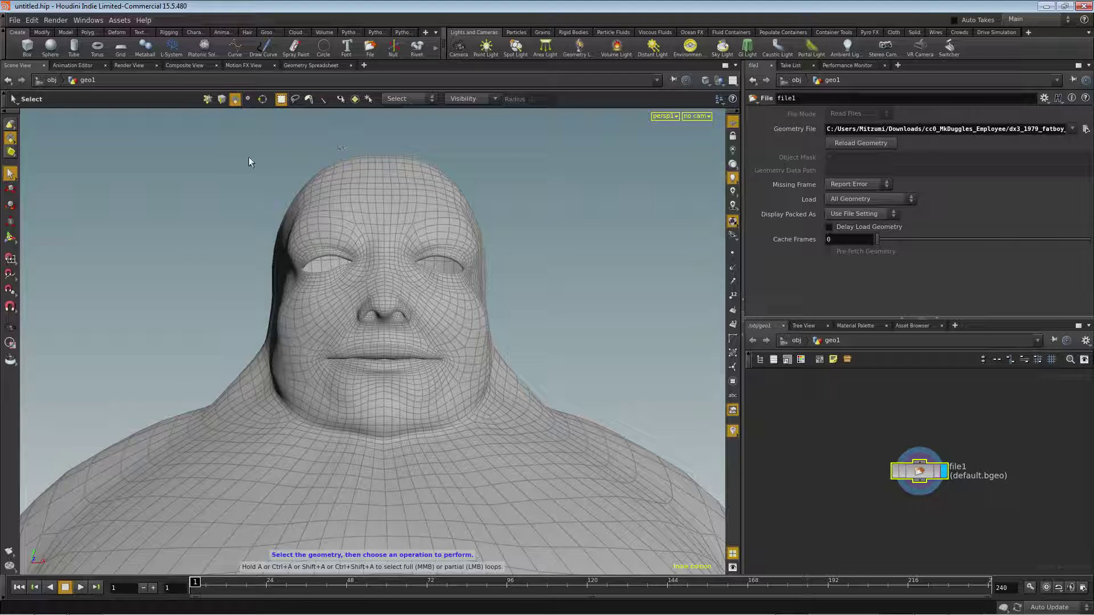
drag(196, 133, 555, 450)
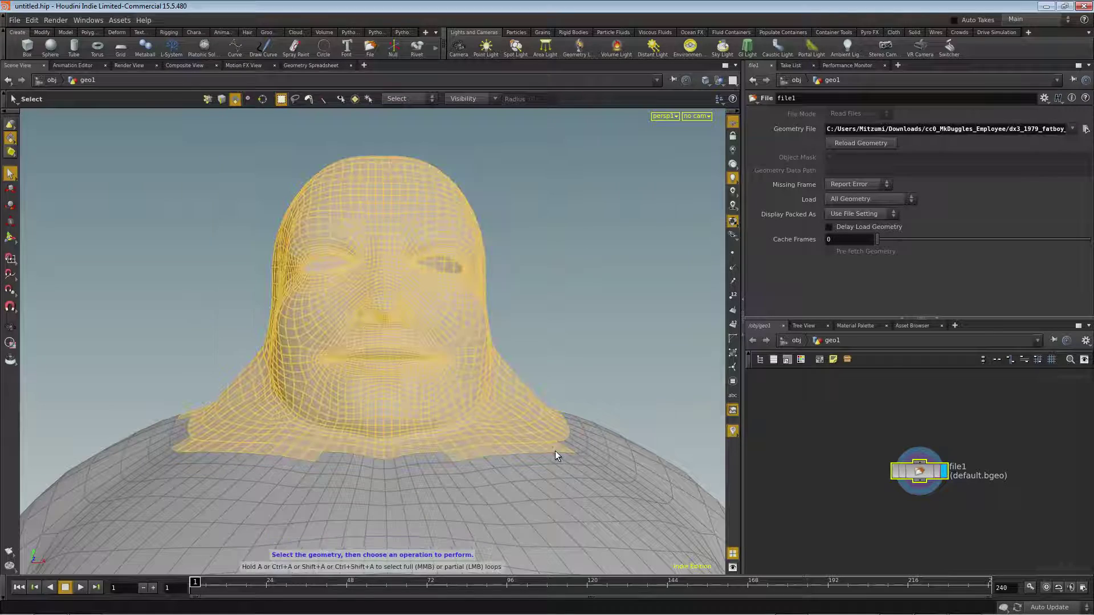
Remove the two lowest polygon rows across the upper back from the head and neck selection, keeping the rest selected
key(Escape)
drag(628, 324, 283, 398)
middle_drag(333, 421, 383, 287)
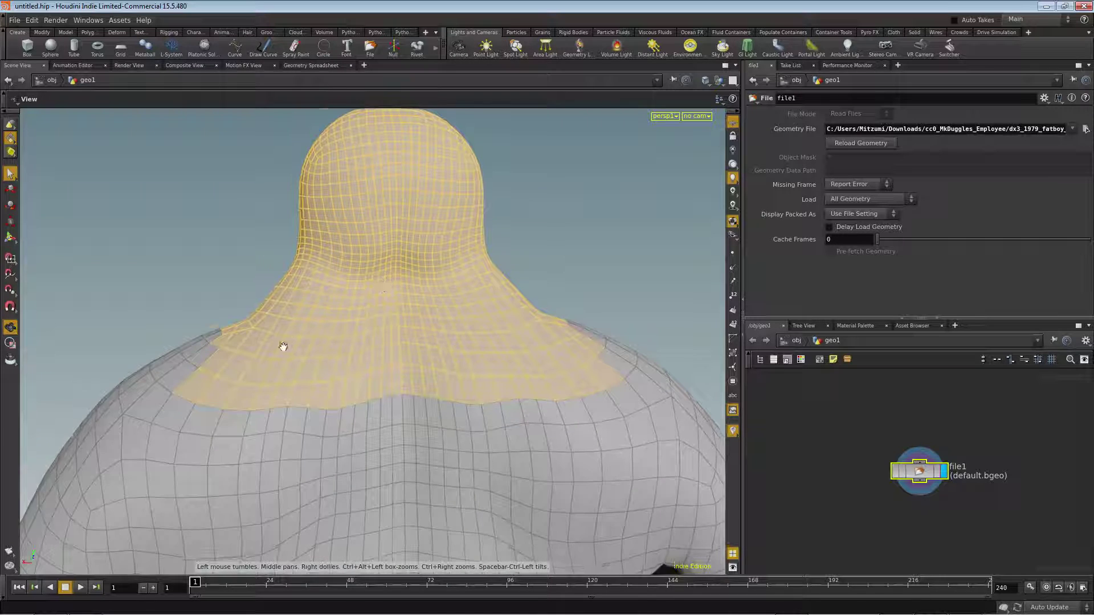
scroll(361, 367, up, 3)
key(s)
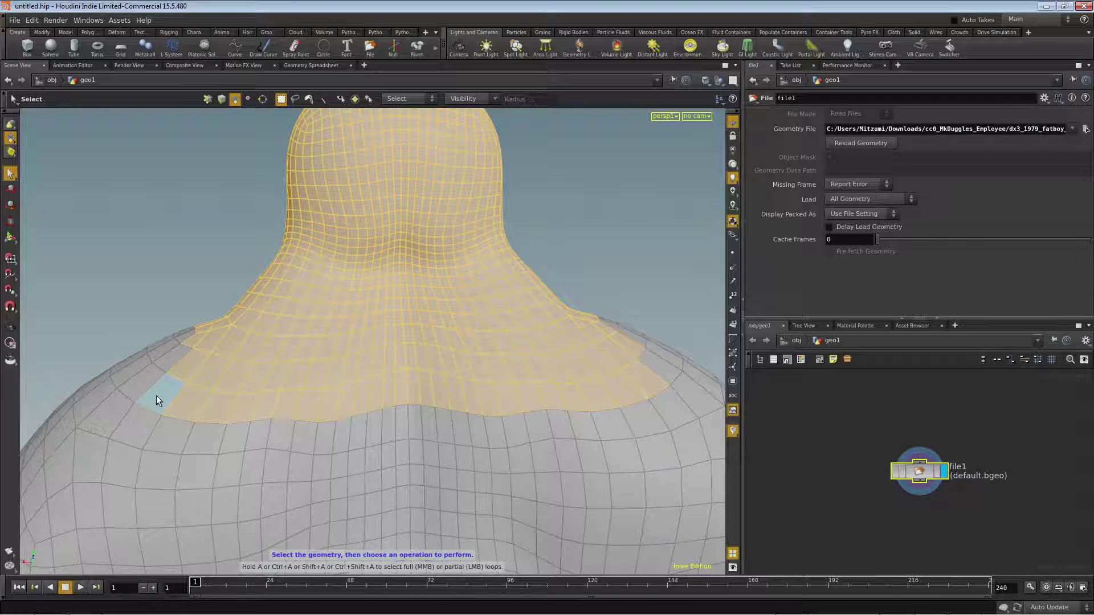
key(shift+n)
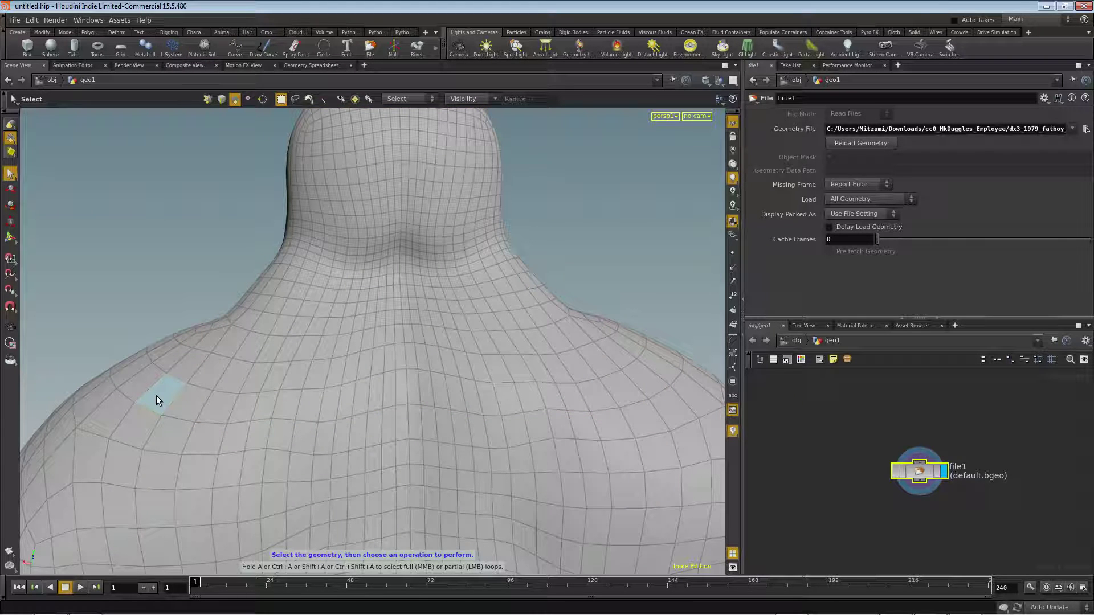
key(ctrl+z)
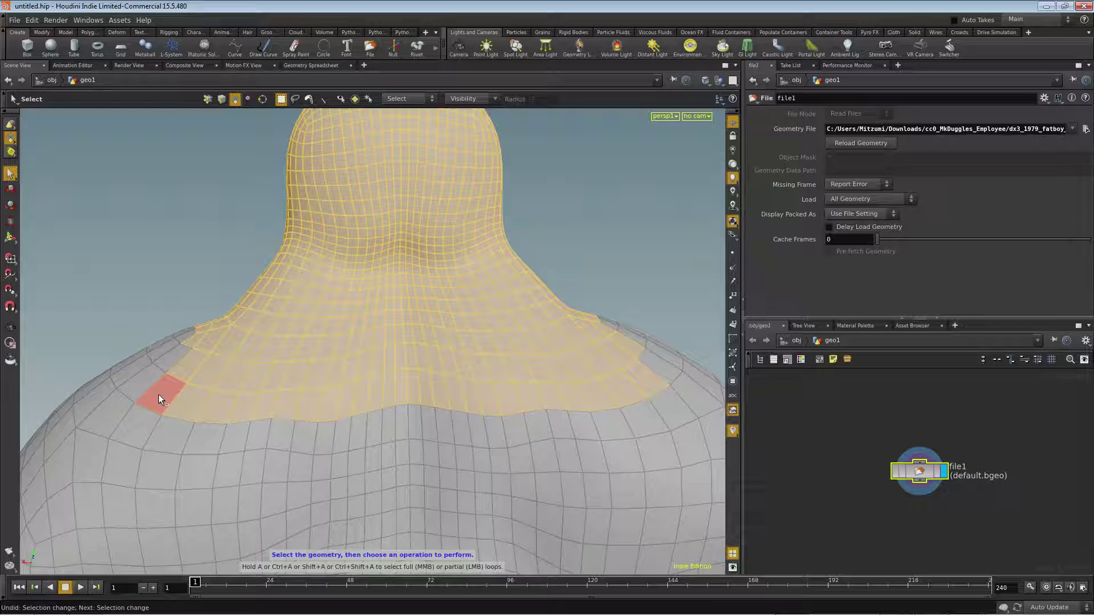
ctrl+click(215, 408)
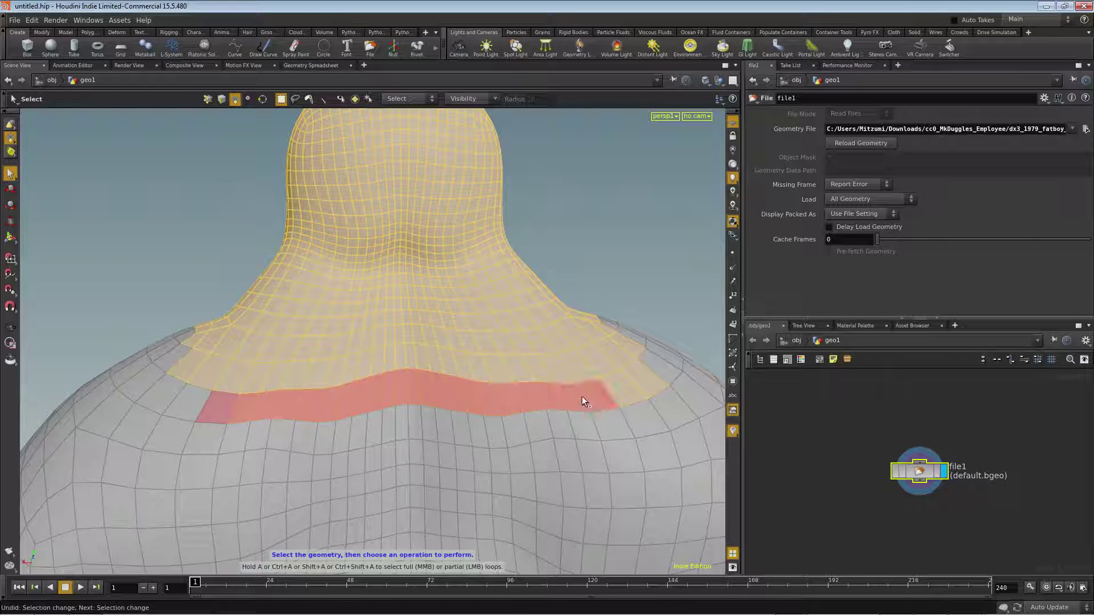
drag(631, 387, 420, 405)
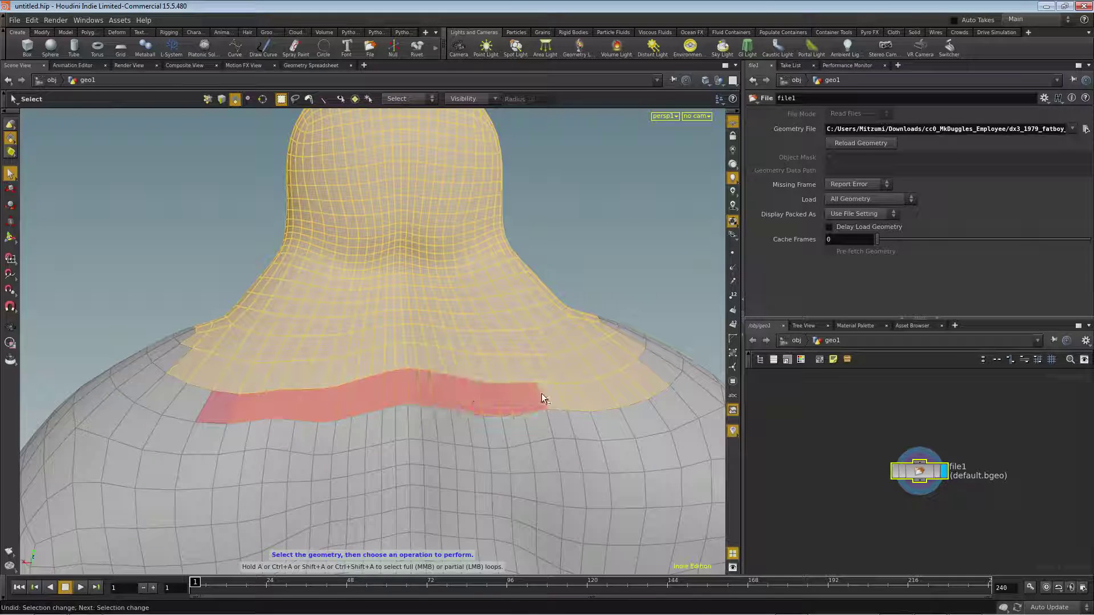
ctrl+click(649, 377)
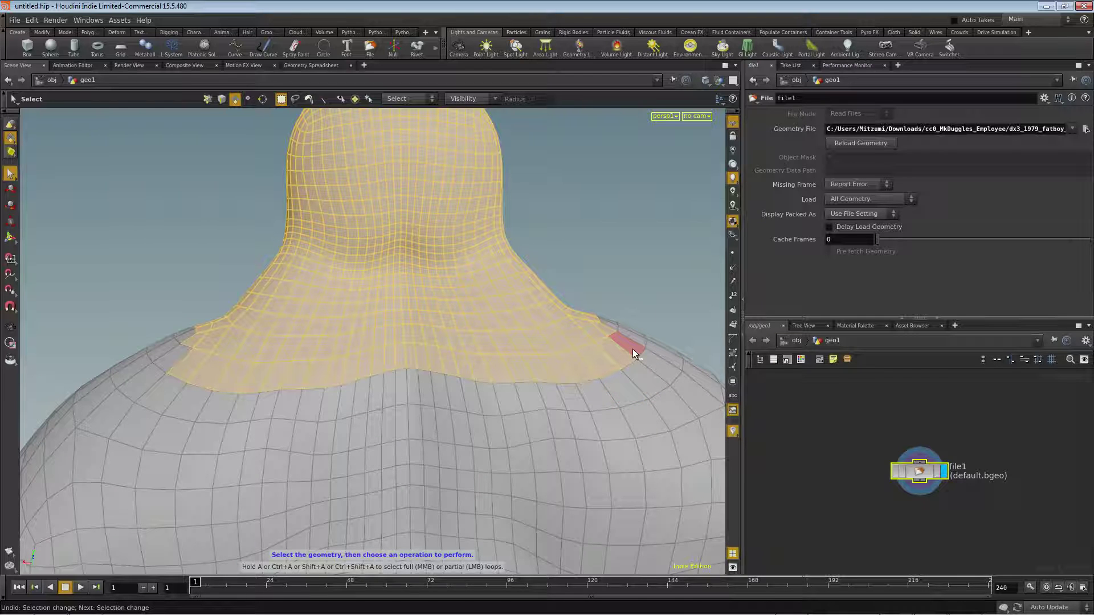
ctrl+click(632, 349)
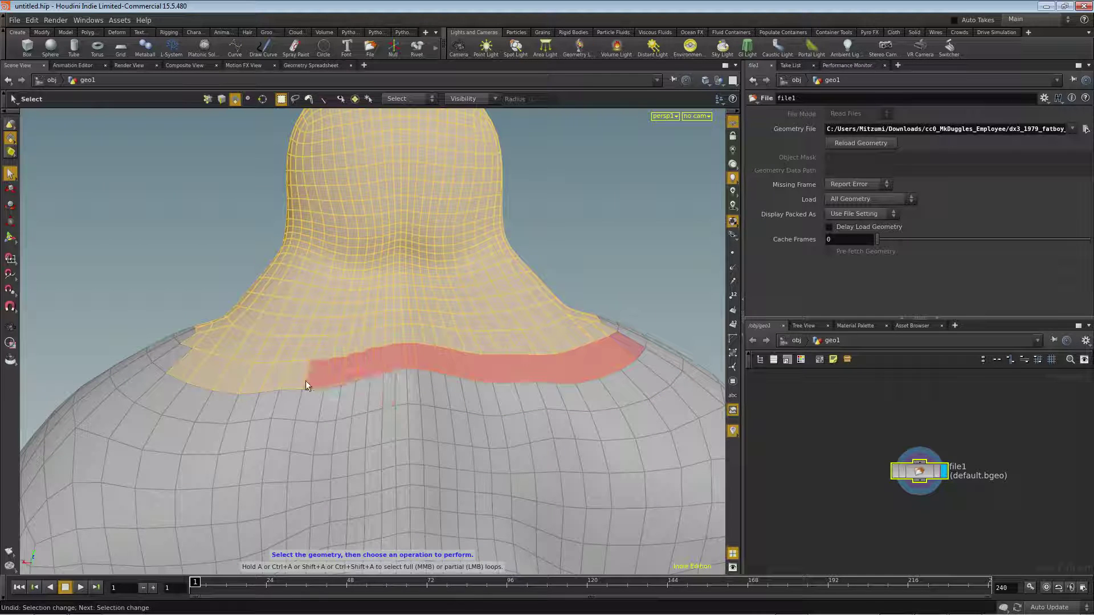
ctrl+click(188, 368)
Add the polygon row around the left side of the neck base, from the back shoulder round to the front, to the selection
alt+drag(376, 456, 408, 456)
drag(313, 278, 359, 447)
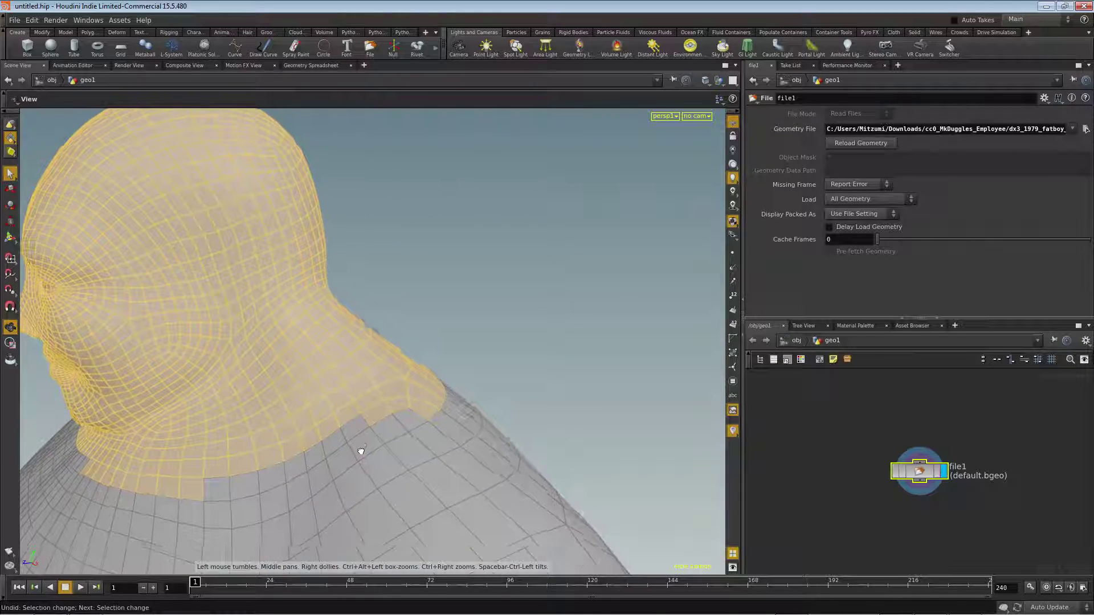
key(s)
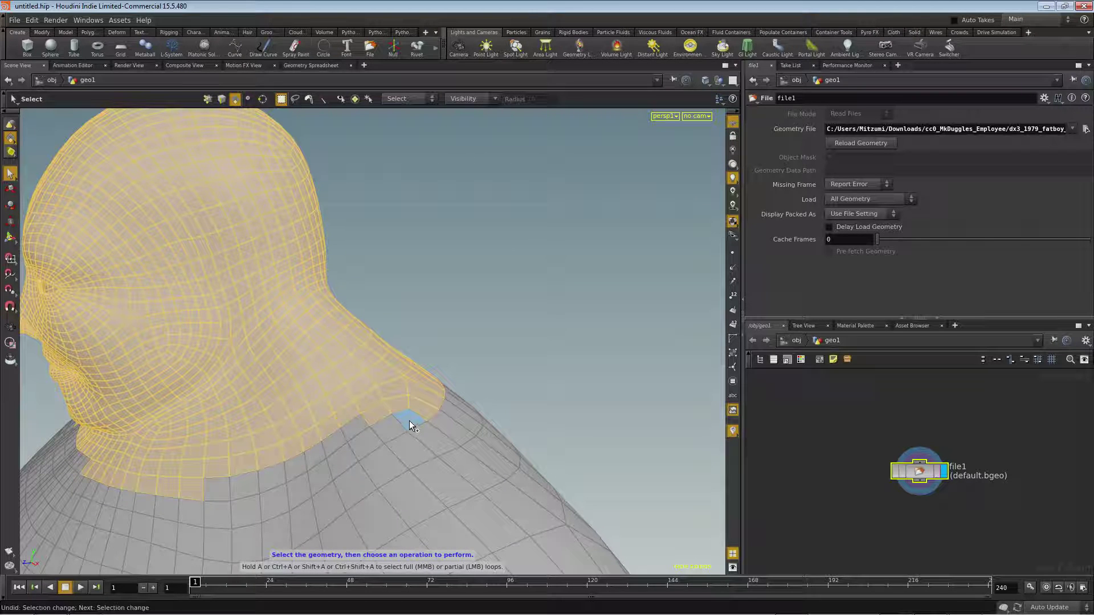
shift+click(410, 421)
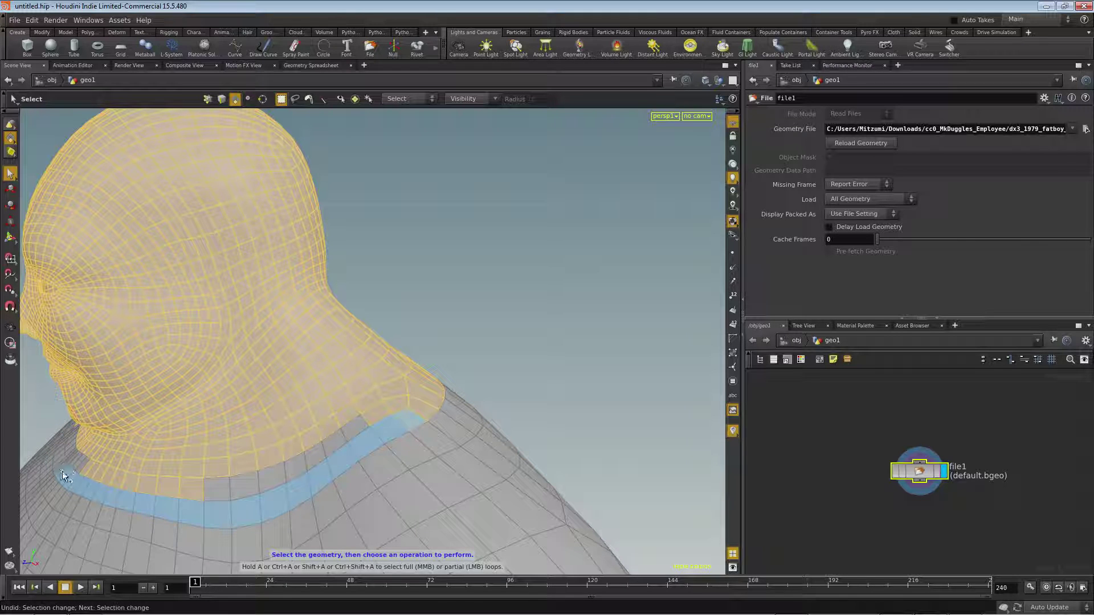
shift+click(68, 429)
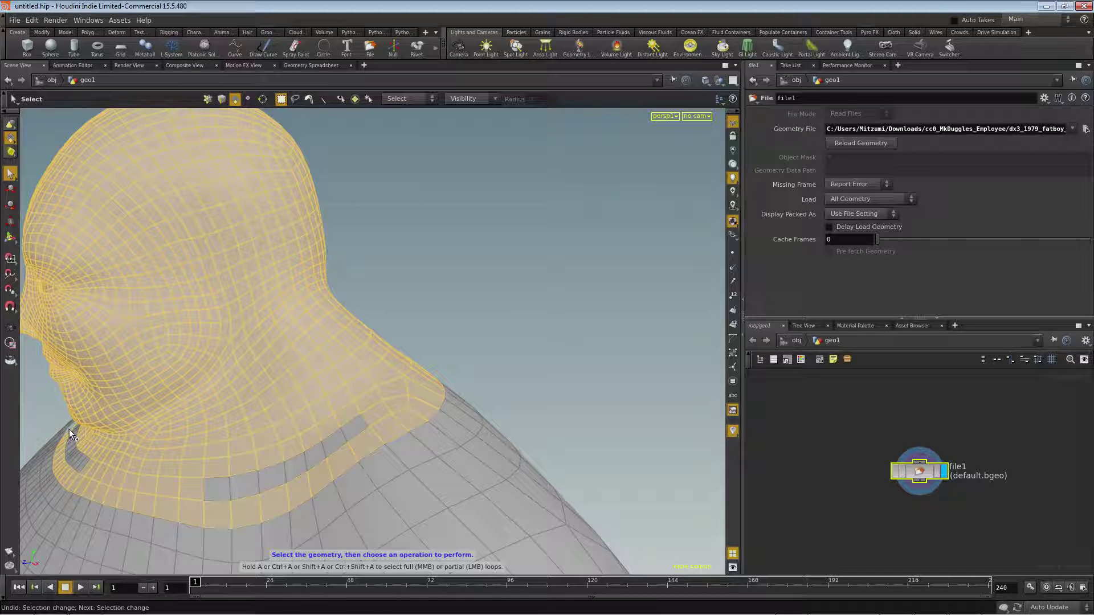
Extend the selected polygon row around the right side of the neck base and fill the gap over the right shoulder
key(Escape)
drag(77, 464, 383, 481)
key(s)
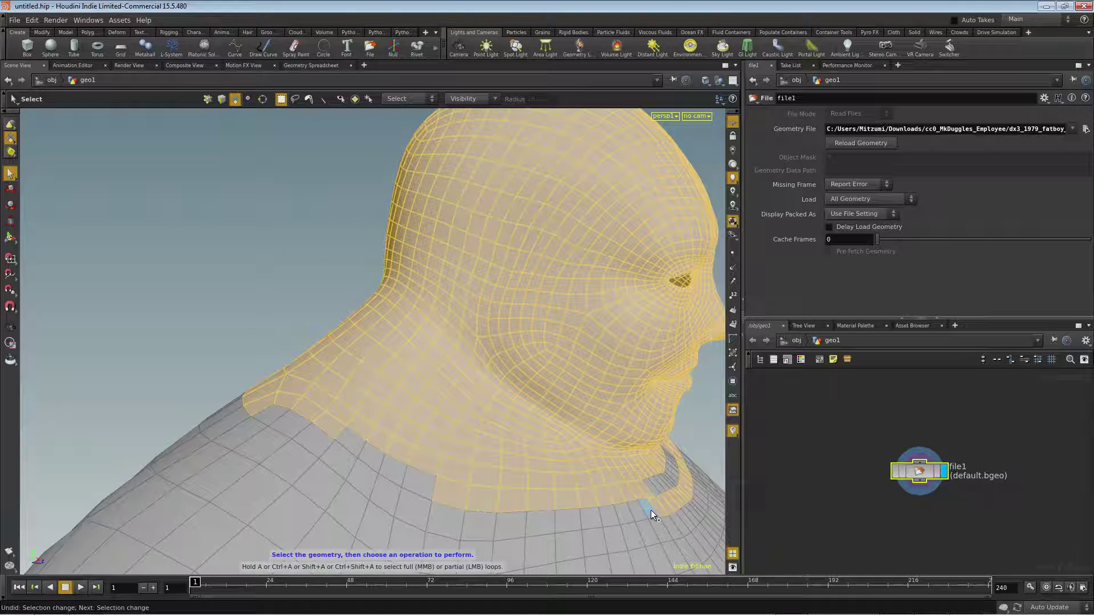
mouse_move(651, 510)
shift+middle_down()
mouse_move(582, 525)
mouse_move(322, 481)
shift+middle_up()
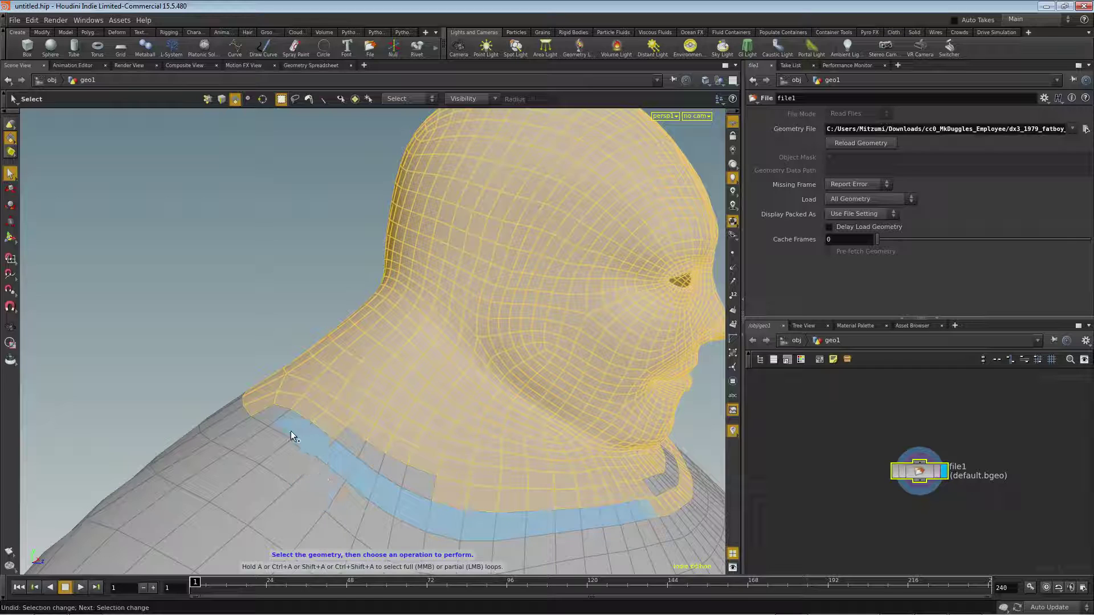
shift+click(273, 419)
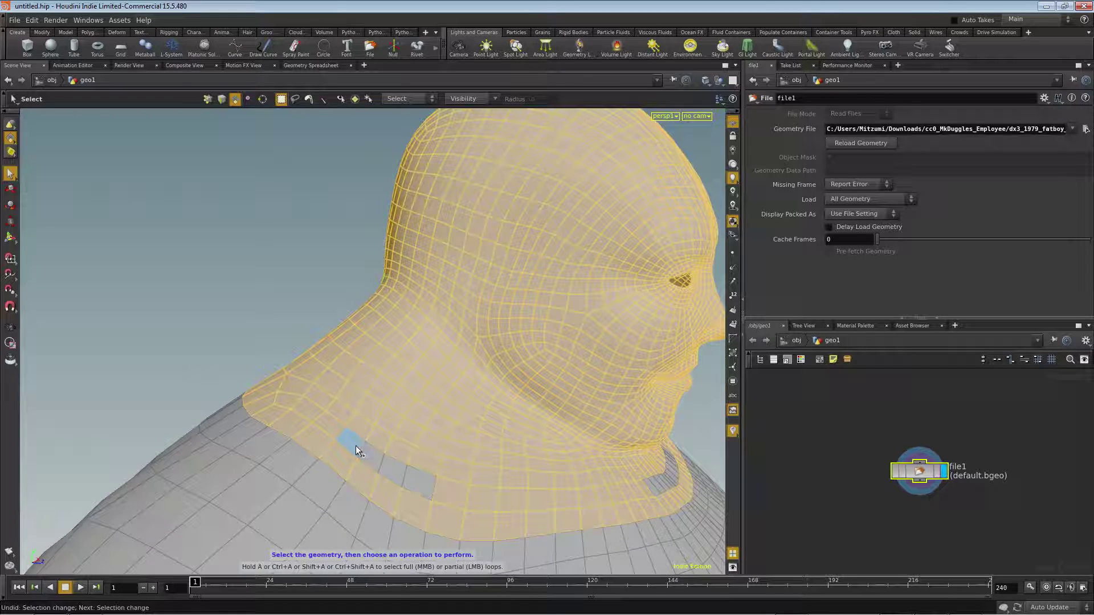
shift+drag(364, 449, 423, 477)
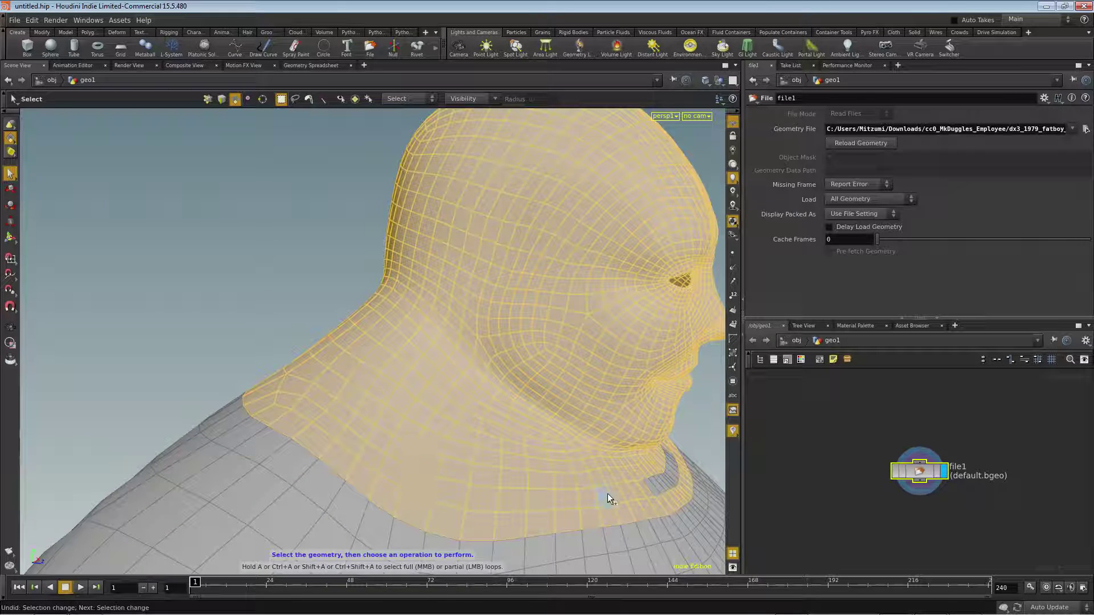
click(485, 477)
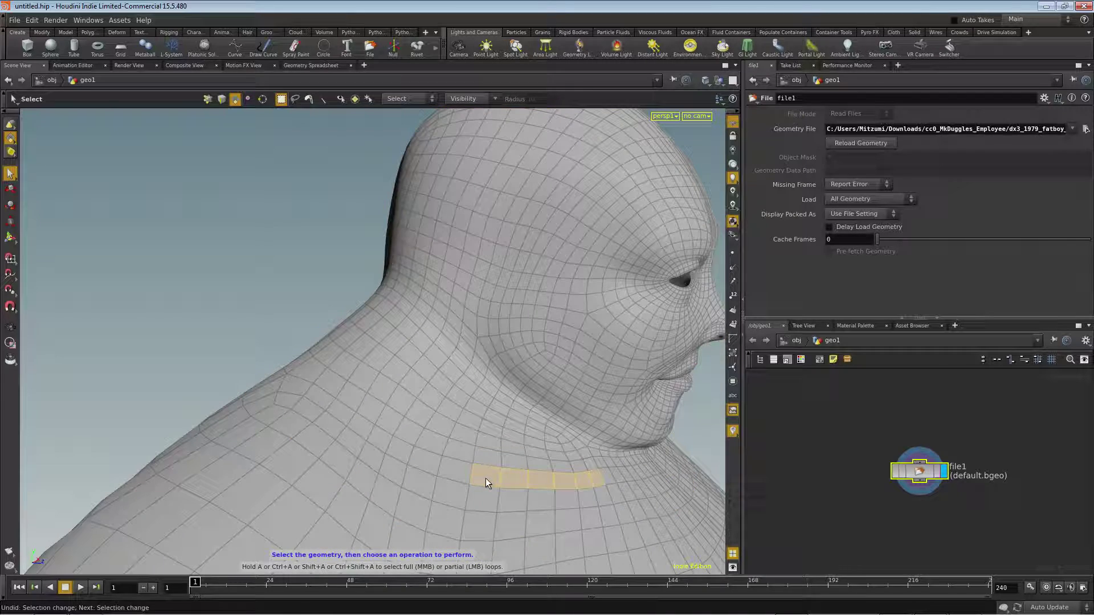
key(ctrl+z)
Add the unselected polygons below the chin and beside the left shoulder to the neck selection
alt+drag(590, 477, 446, 469)
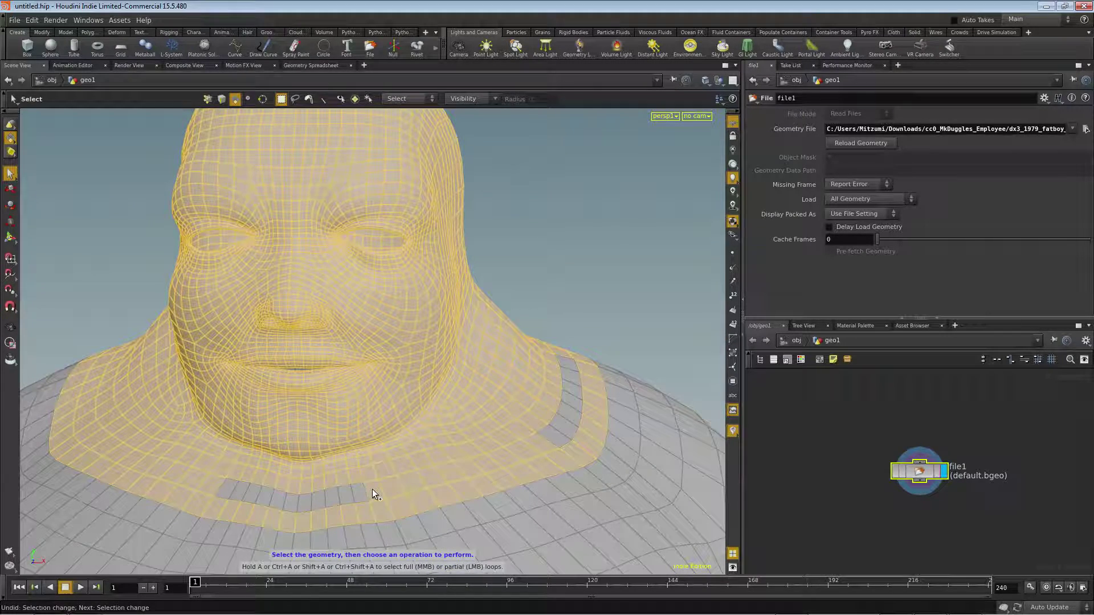
shift+drag(372, 489, 223, 488)
shift+click(226, 490)
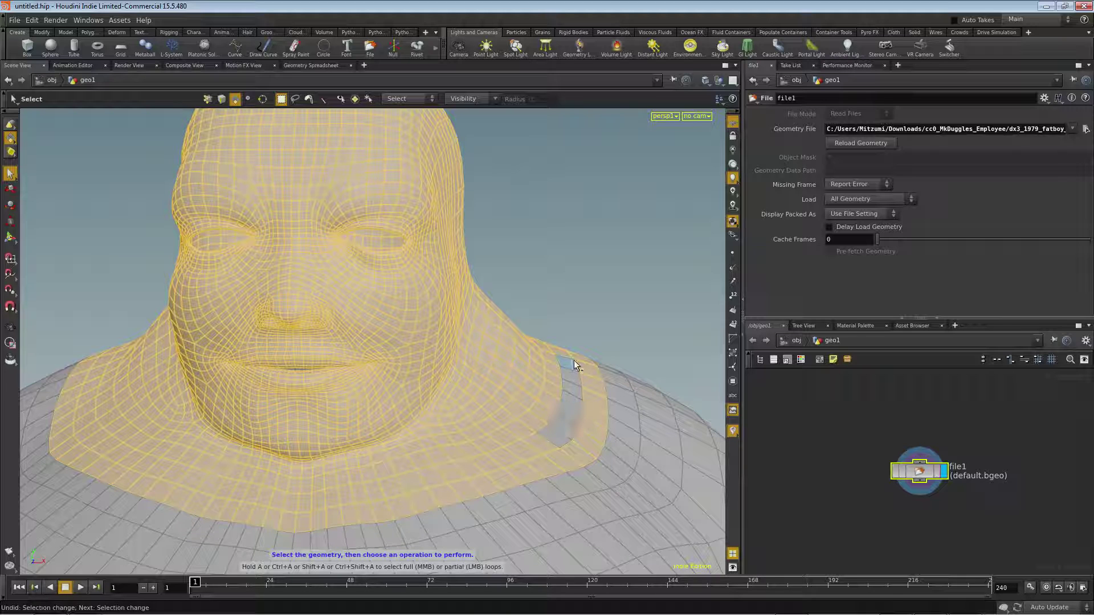
shift+click(550, 438)
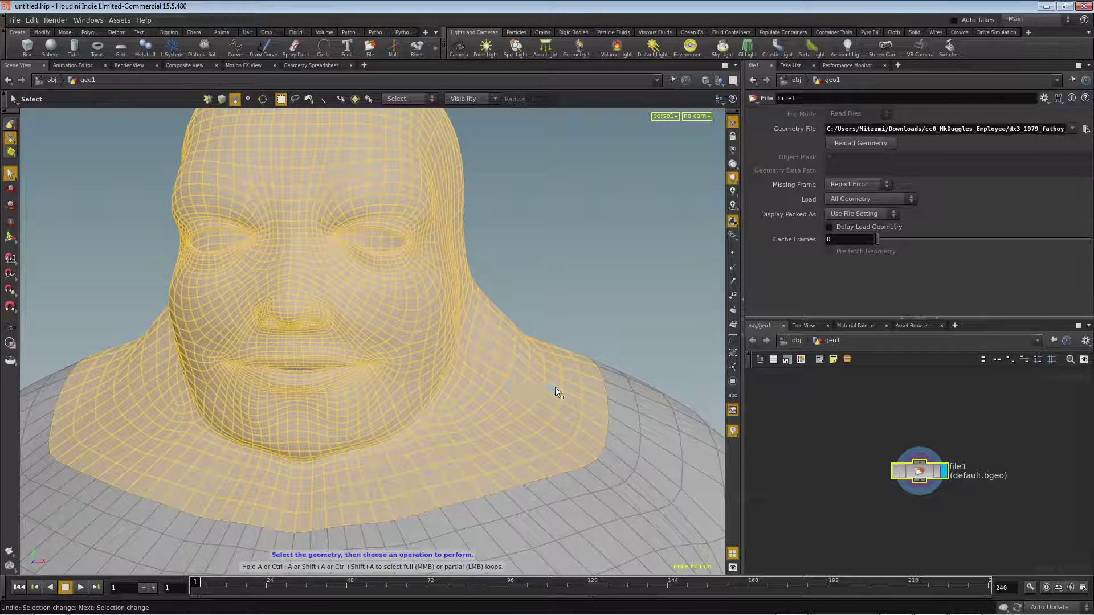
Delete the selected head and neck polygons from the torso
alt+right_drag(569, 385, 315, 390)
mouse_move(315, 391)
alt+mouse_down()
mouse_move(316, 402)
mouse_move(472, 421)
mouse_move(540, 479)
mouse_move(621, 440)
mouse_move(542, 408)
mouse_move(443, 398)
mouse_move(283, 411)
mouse_move(308, 375)
alt+mouse_up()
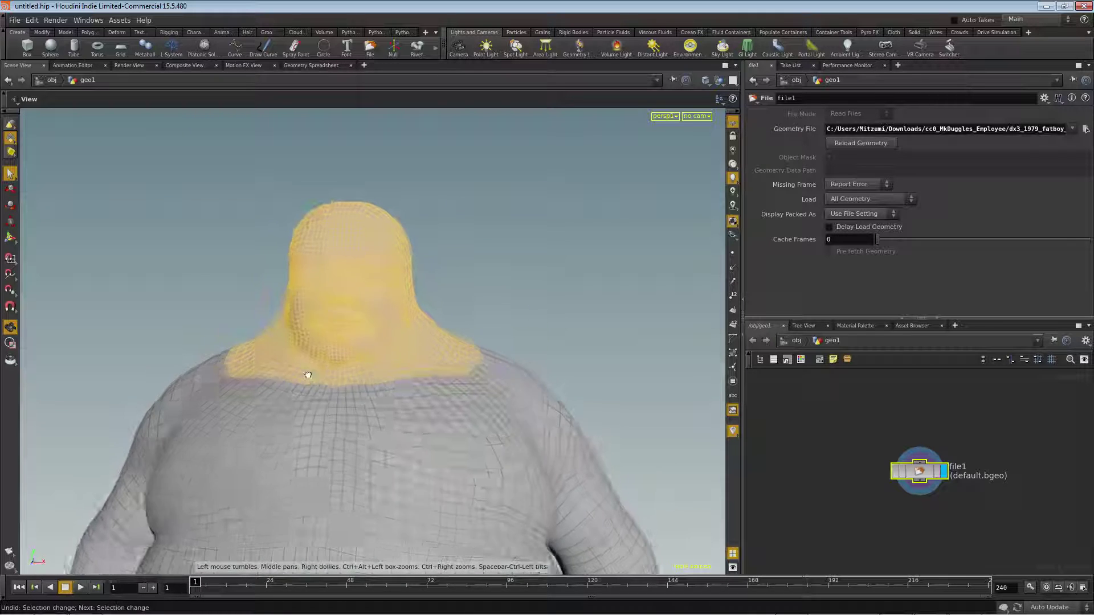
key(s)
click(41, 32)
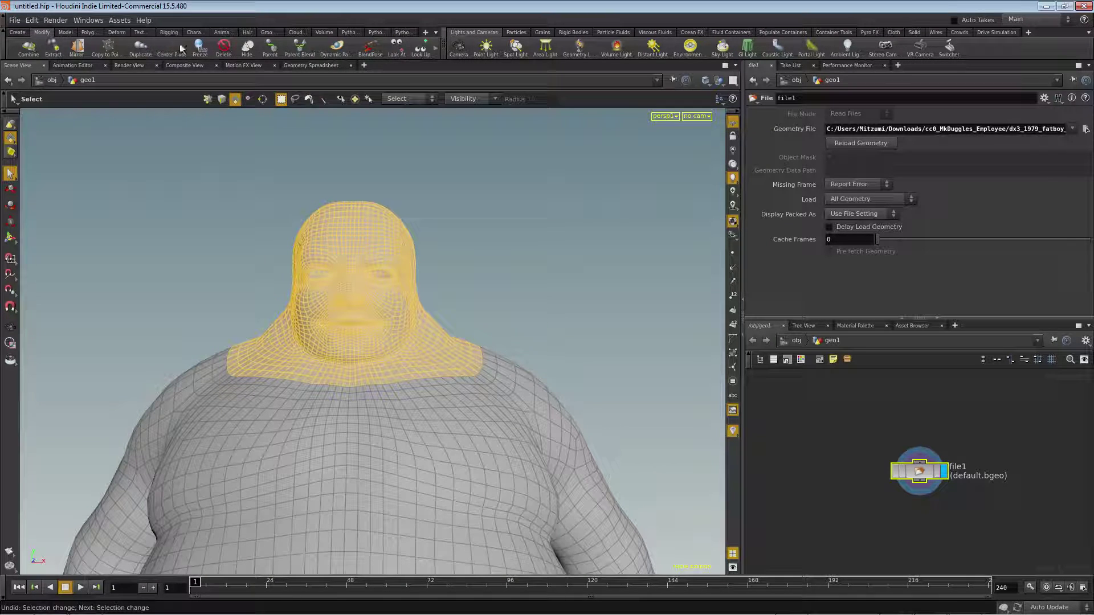
click(225, 47)
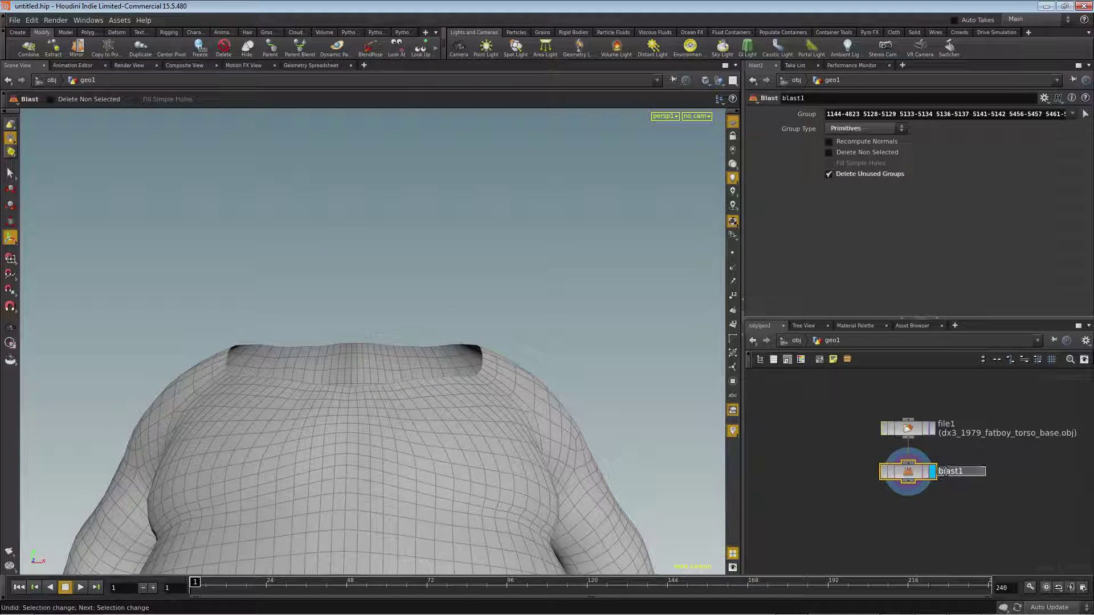
Rename the Blast node as blast_HEAD
double_click(951, 474)
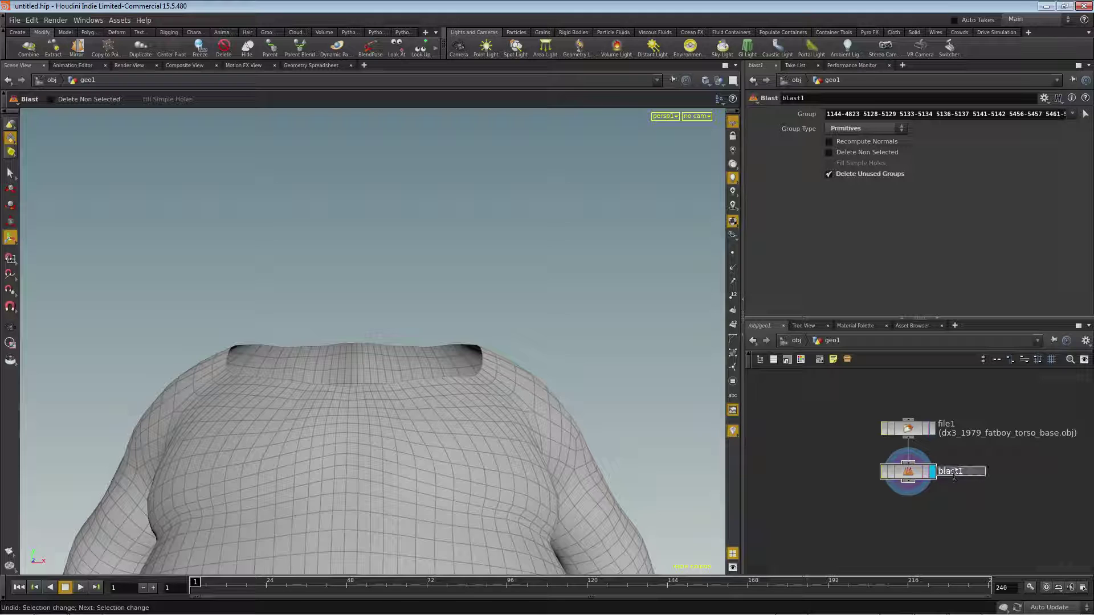
text(blast_HEAD)
key(Return)
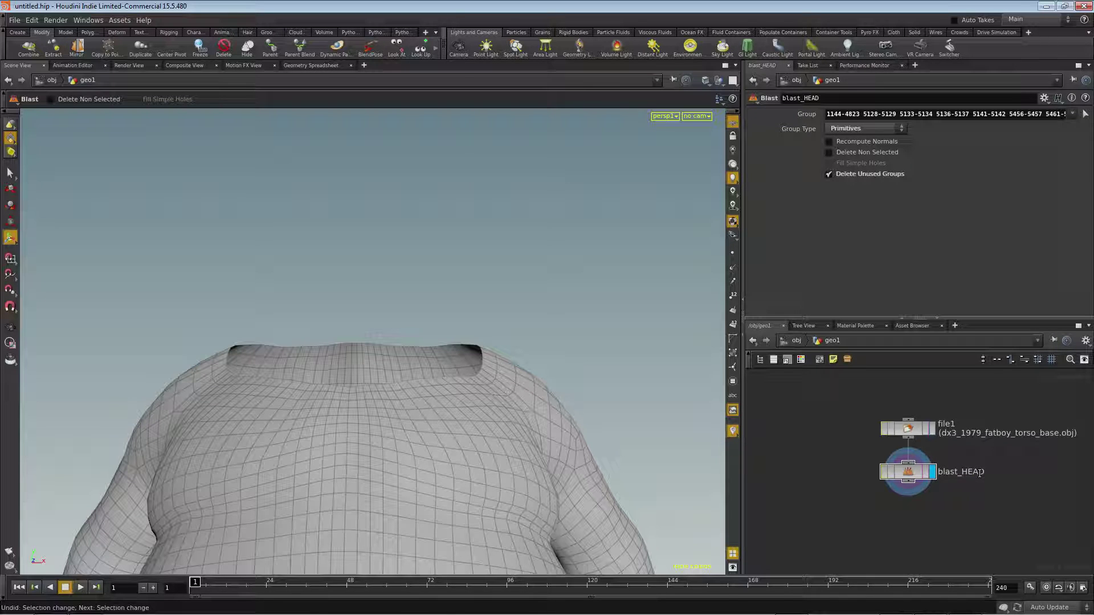
Switch to edge selection and select the whole open edge loop around the neck hole
scroll(341, 447, up, 5)
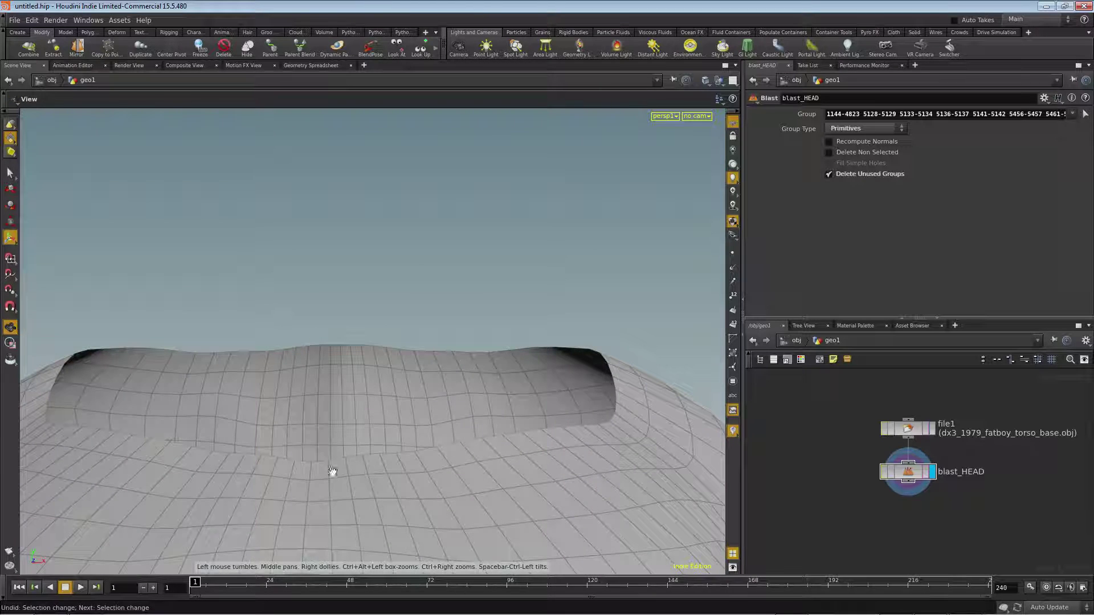
key(s)
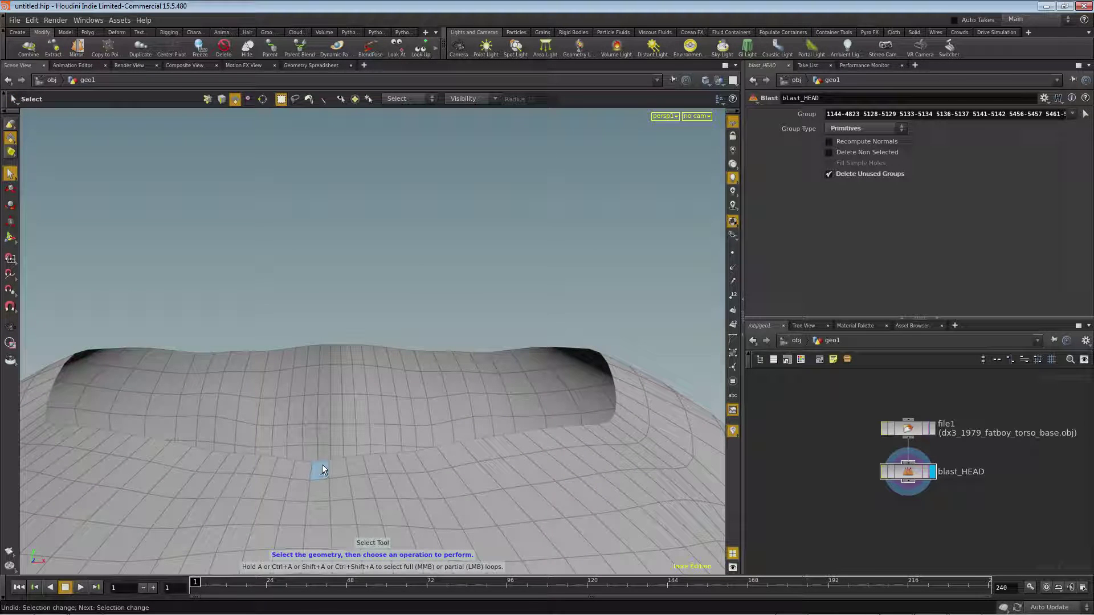
click(221, 99)
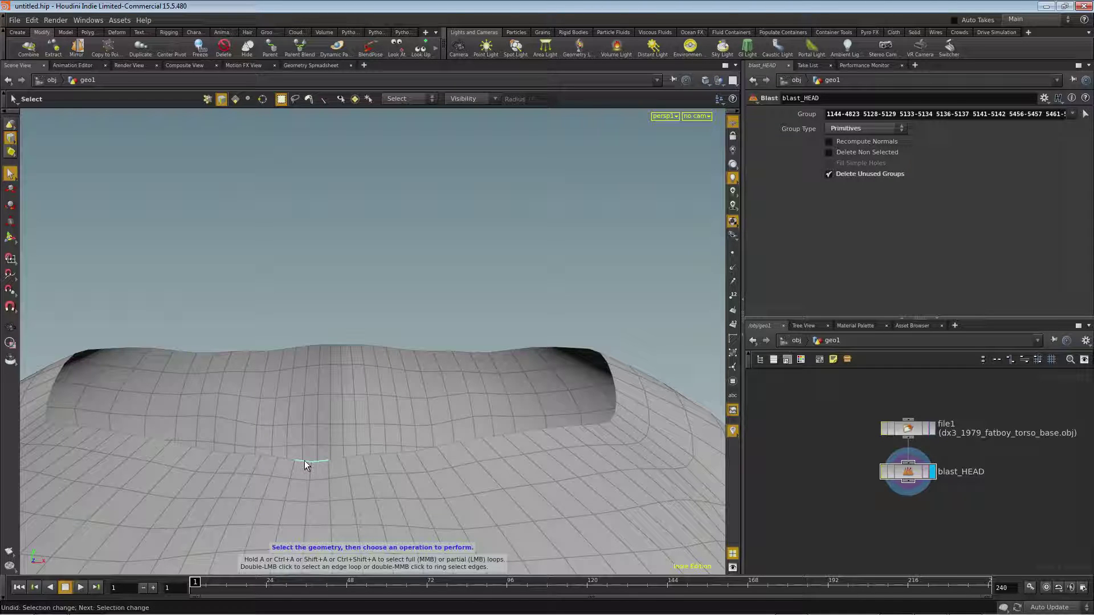
double_click(304, 460)
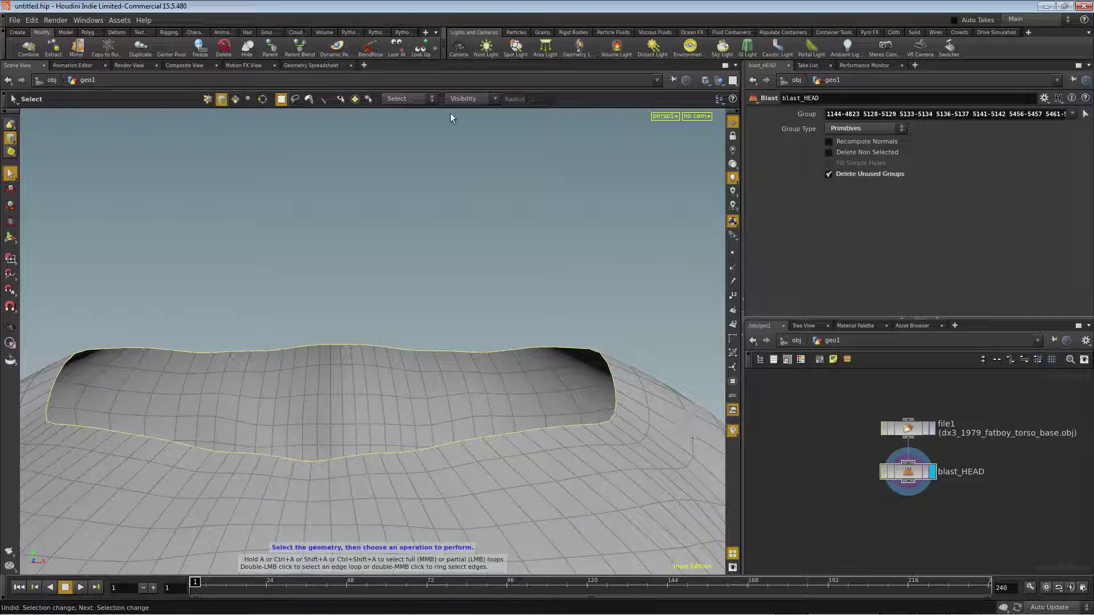
Create a group from the selected neck-hole edges and name it body_neck_seam
click(65, 32)
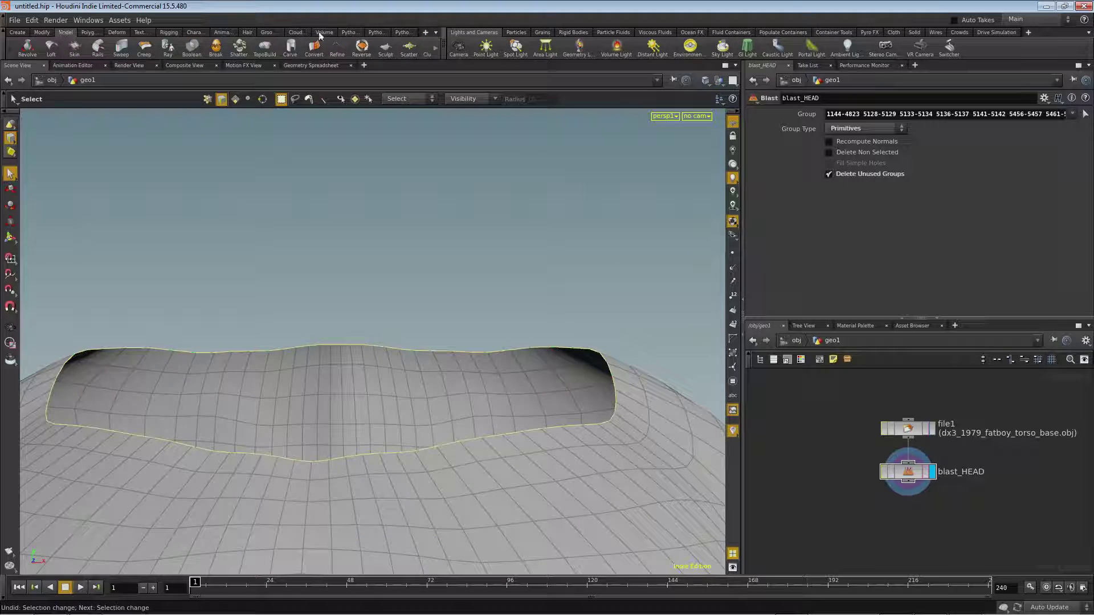
scroll(433, 51, down, 3)
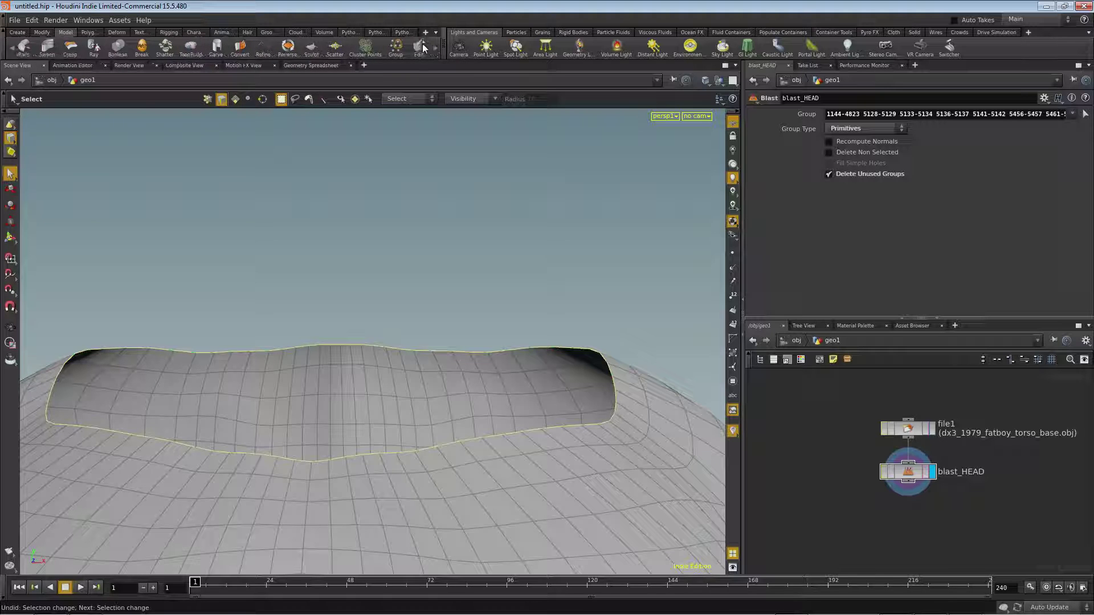
click(396, 48)
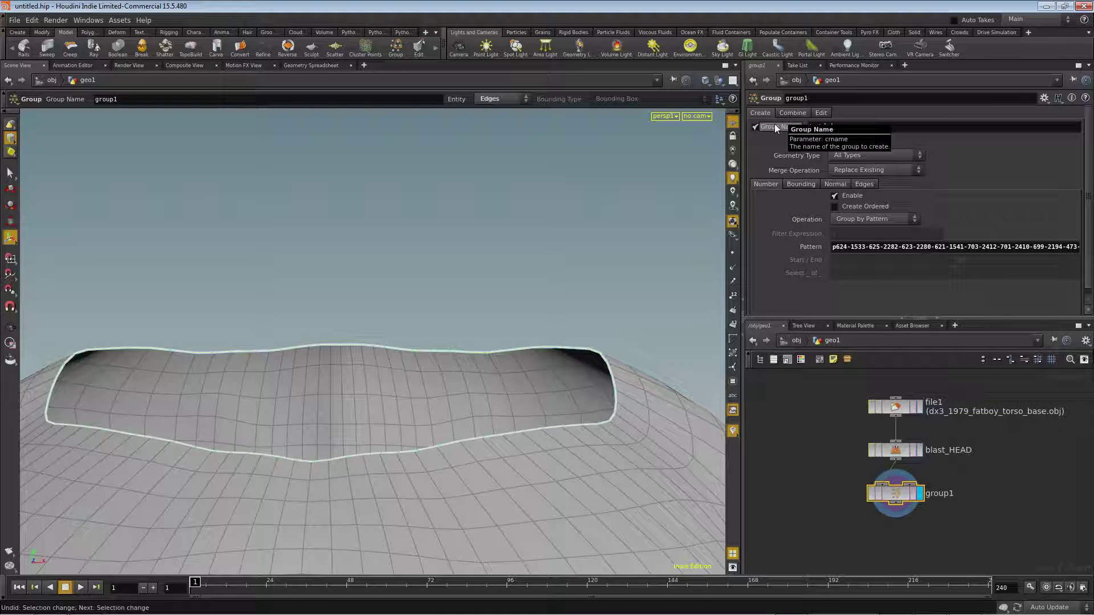
text(am)
key(Return)
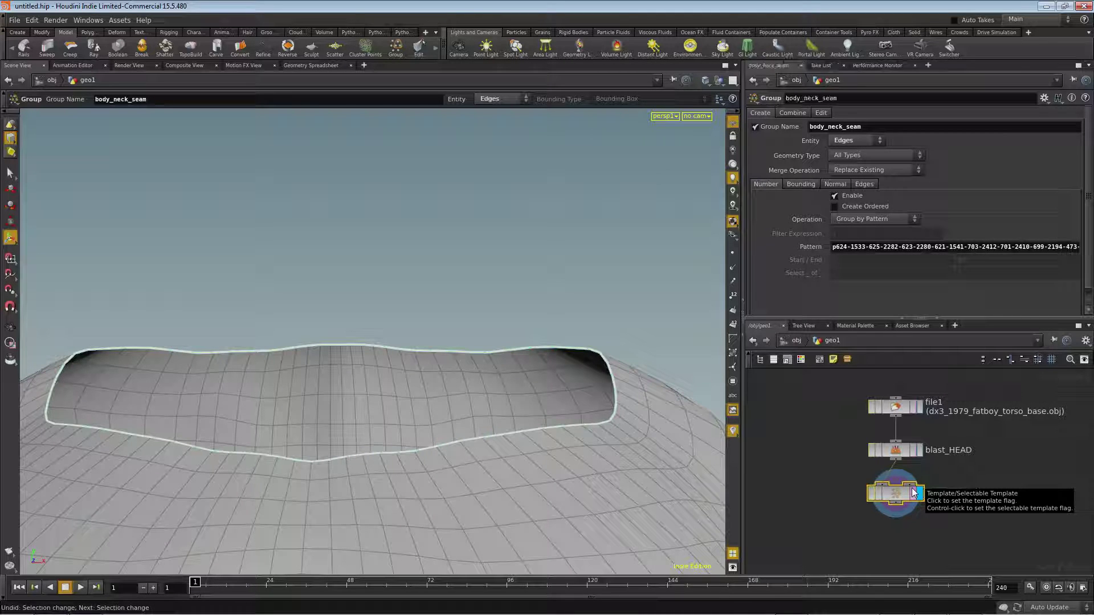
key(Escape)
drag(385, 401, 540, 425)
drag(852, 446, 811, 436)
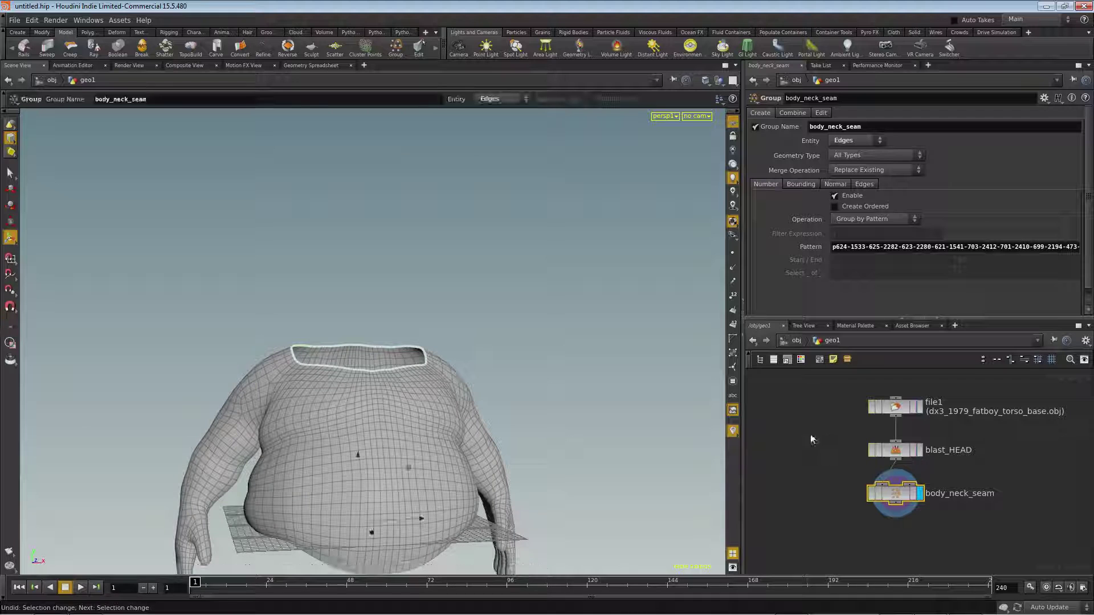
middle_drag(804, 433, 872, 463)
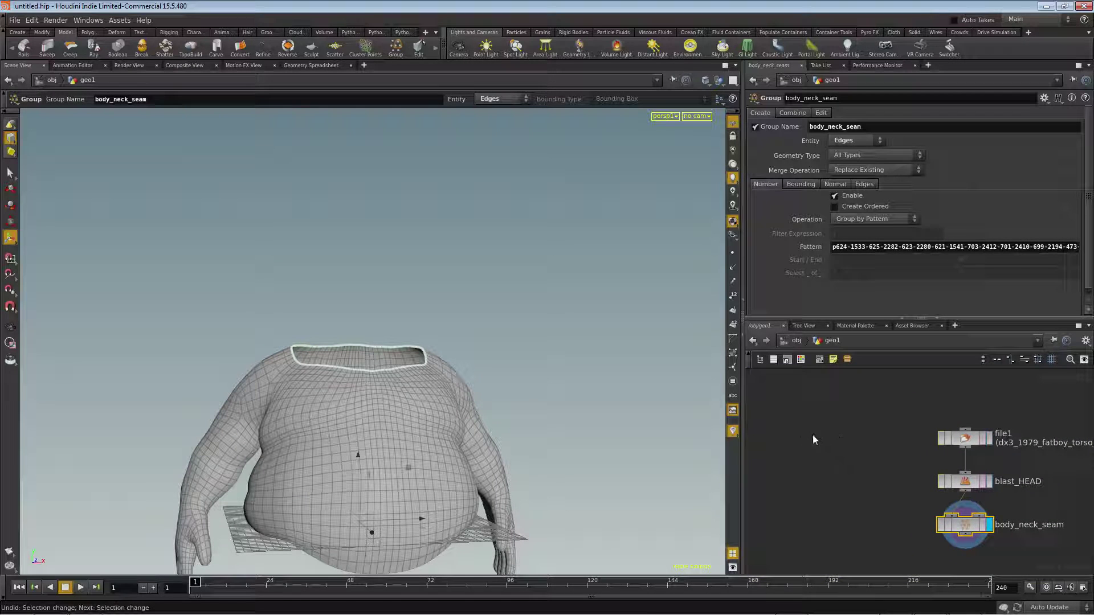
Add a Pig Head test geometry node beside the torso's node chain and display it in the viewport
key(Tab)
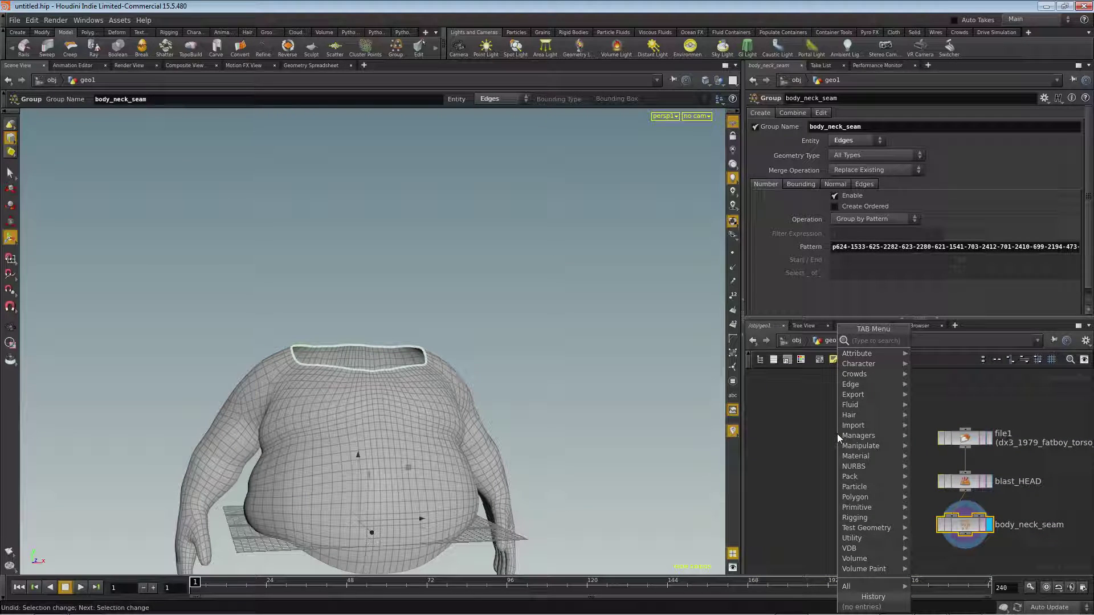
key(Escape)
click(842, 438)
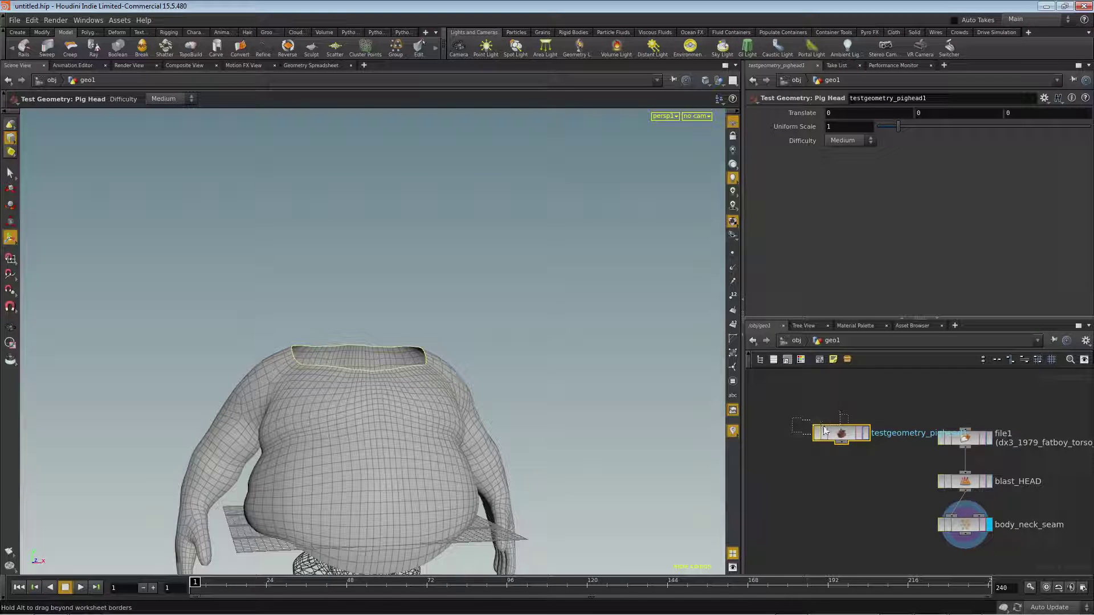
click(818, 423)
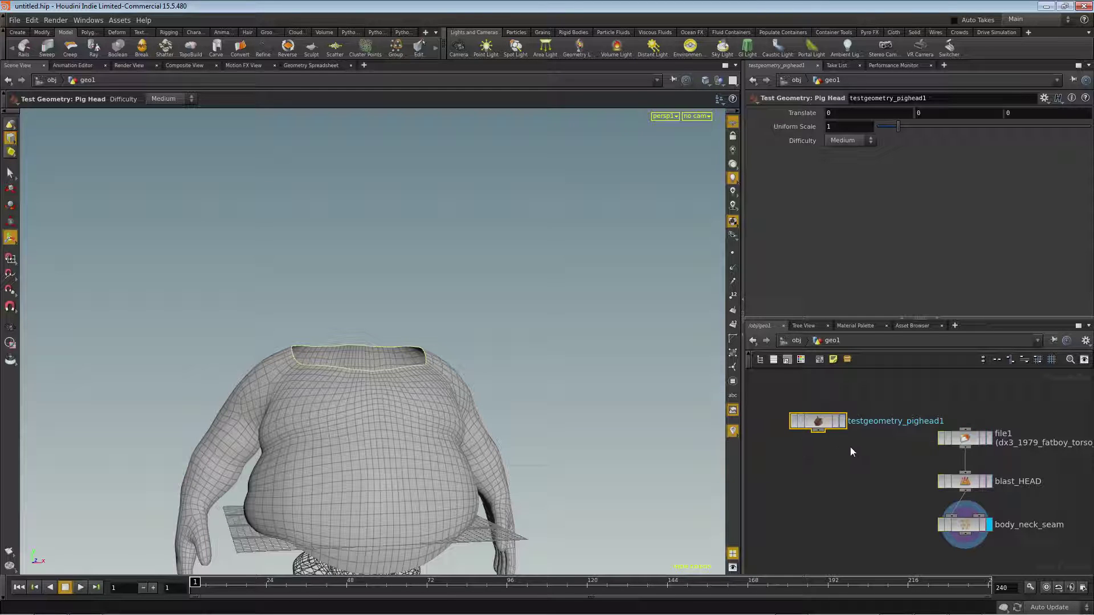
click(843, 423)
key(space)
middle_drag(397, 462, 415, 328)
right_drag(330, 392, 637, 391)
drag(392, 469, 373, 241)
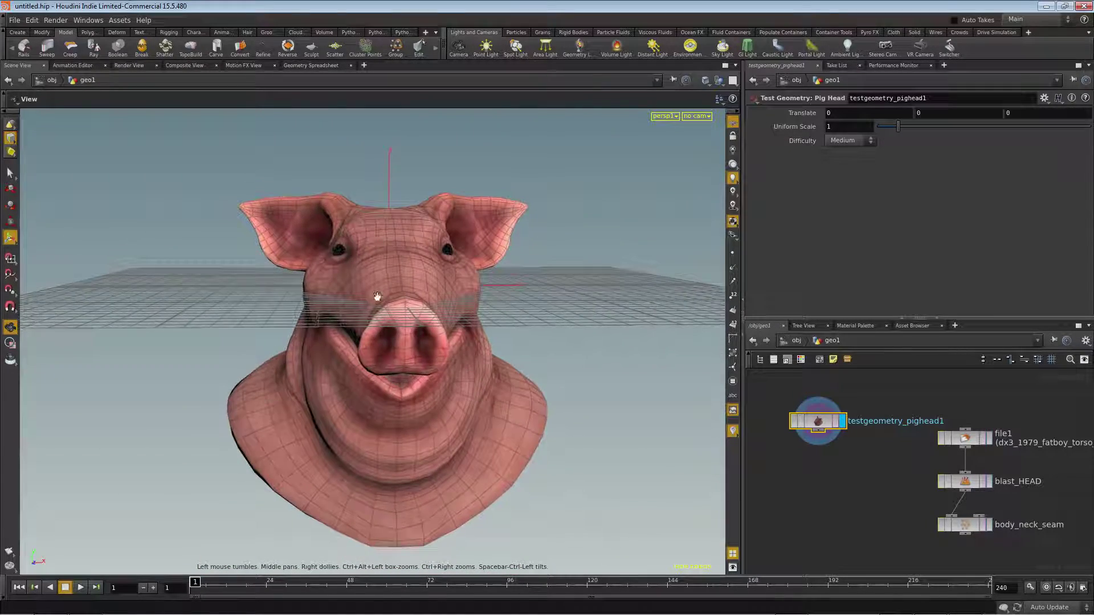
middle_drag(376, 334, 396, 295)
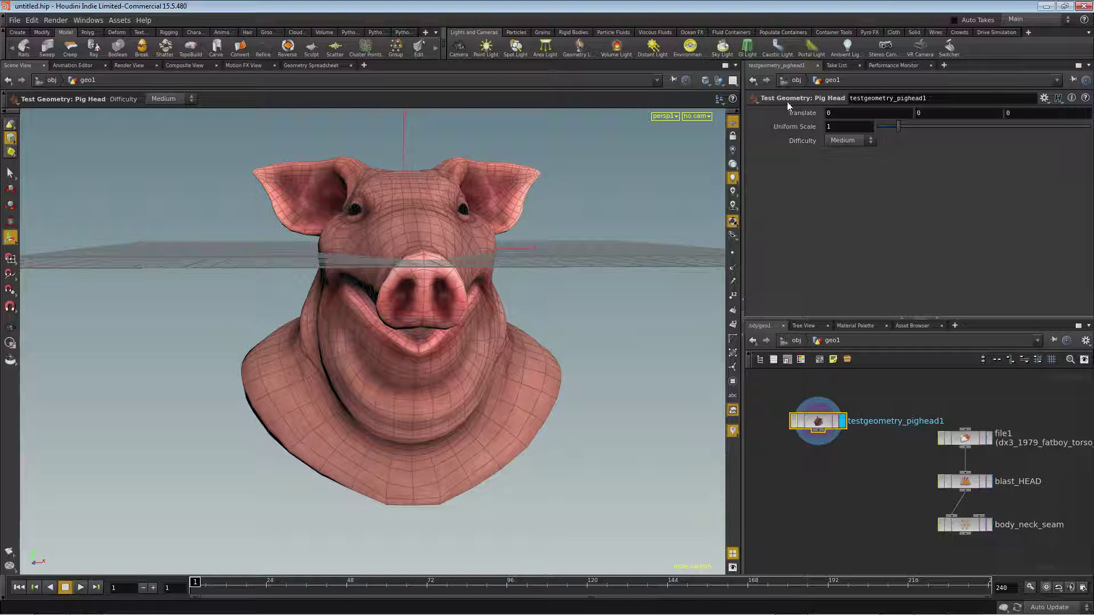
Split the scene view top/bottom, turn the new pane into a Geometry Spreadsheet and show the pig head's primitive attributes with a wider shop_materialpath column
click(735, 66)
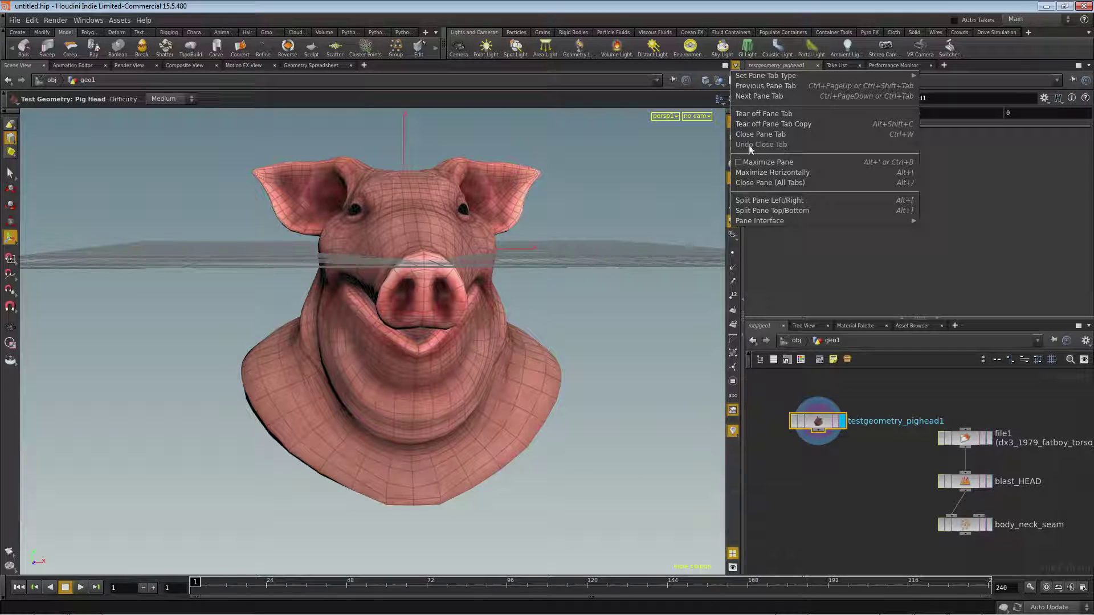
click(768, 210)
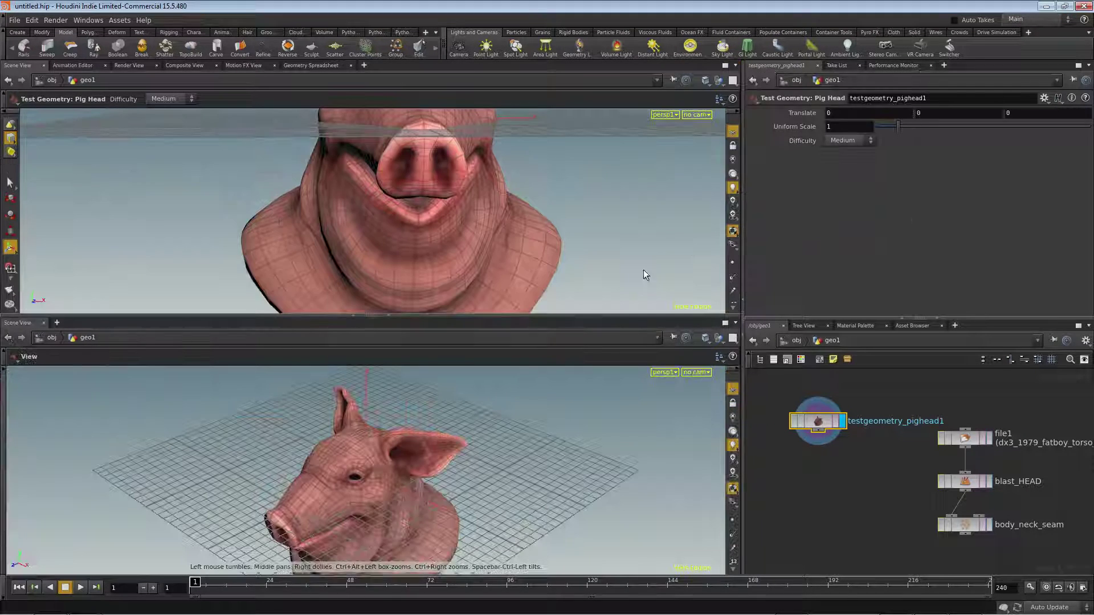
click(16, 326)
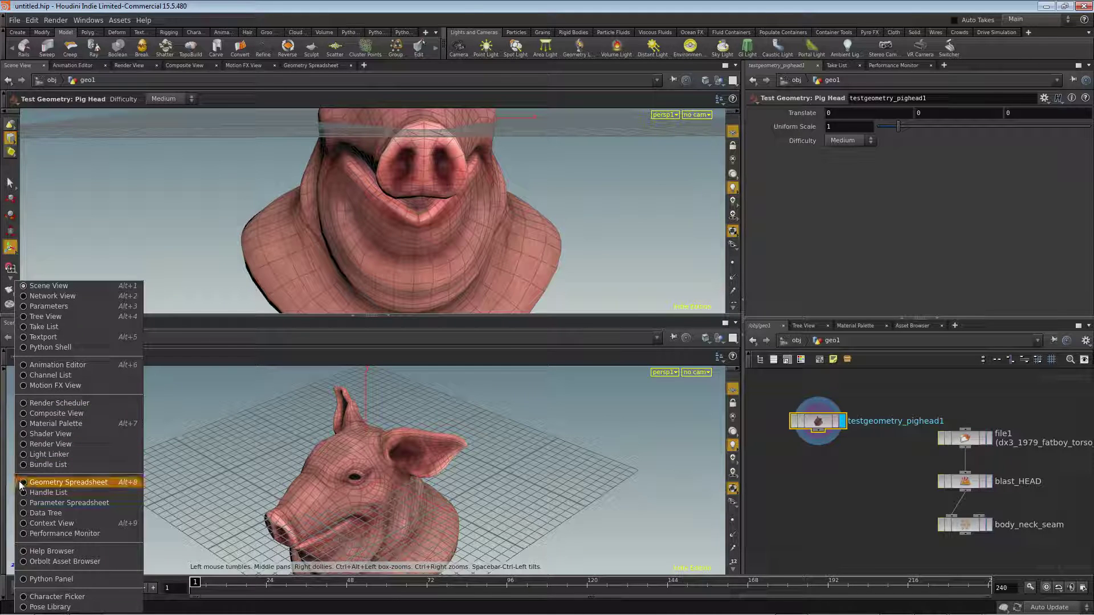
click(69, 482)
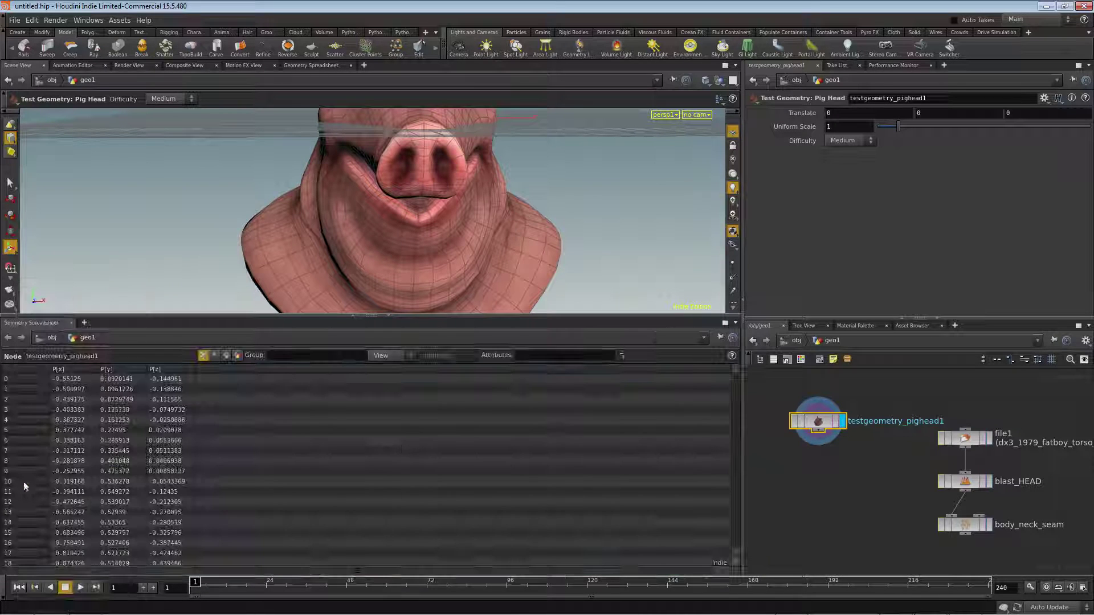
click(226, 356)
drag(99, 369, 273, 370)
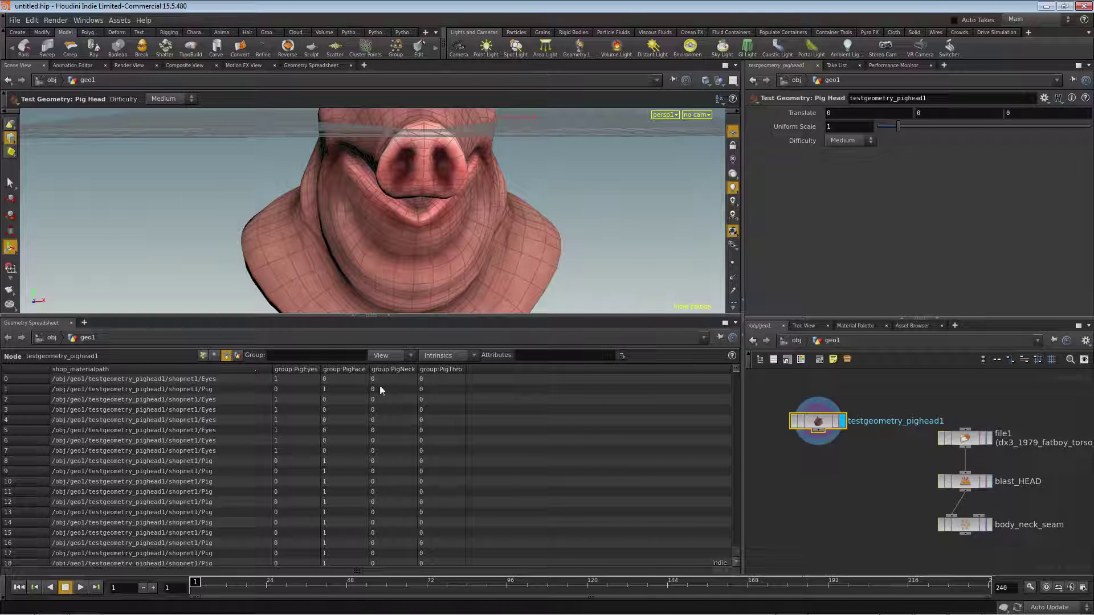
Append an Attribute Delete node to the pig head, set its primitive attributes to *, and display it
key(Tab)
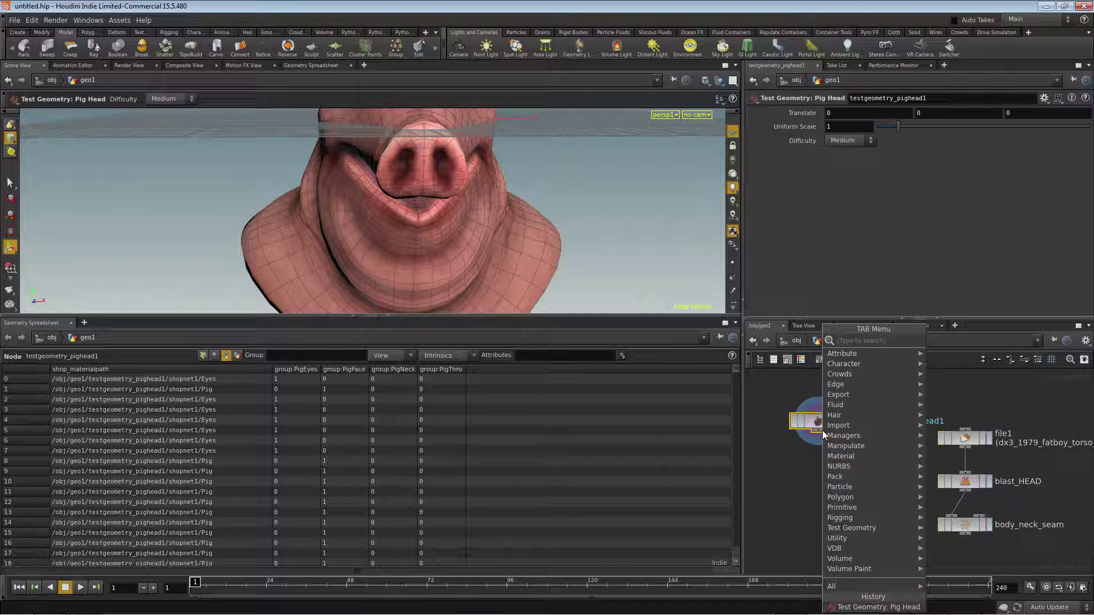
text(attrid)
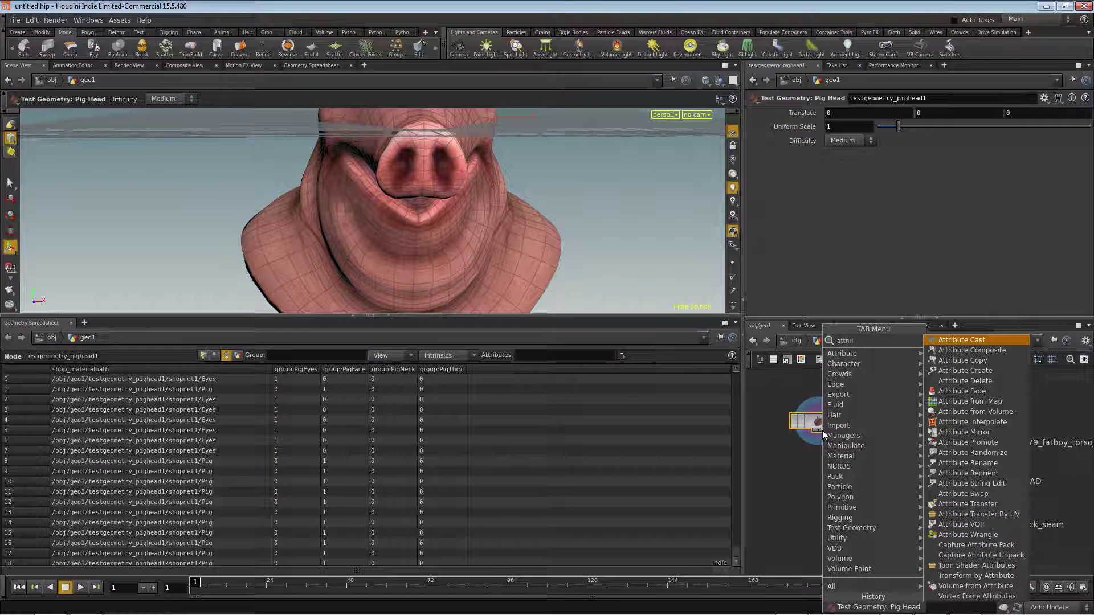
click(968, 340)
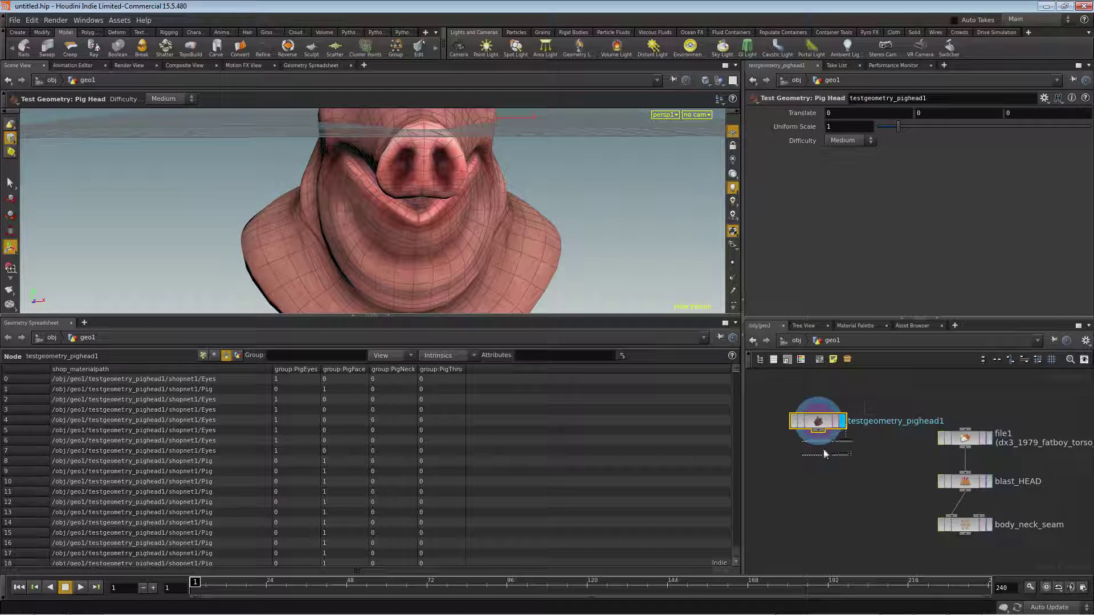
click(819, 461)
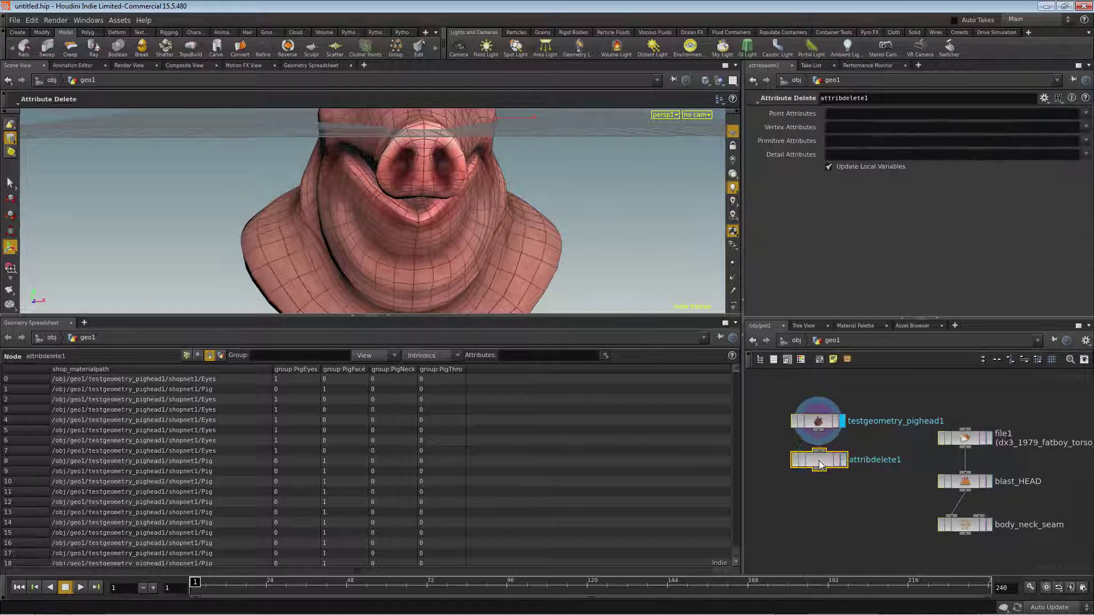
click(842, 141)
text(*)
key(Return)
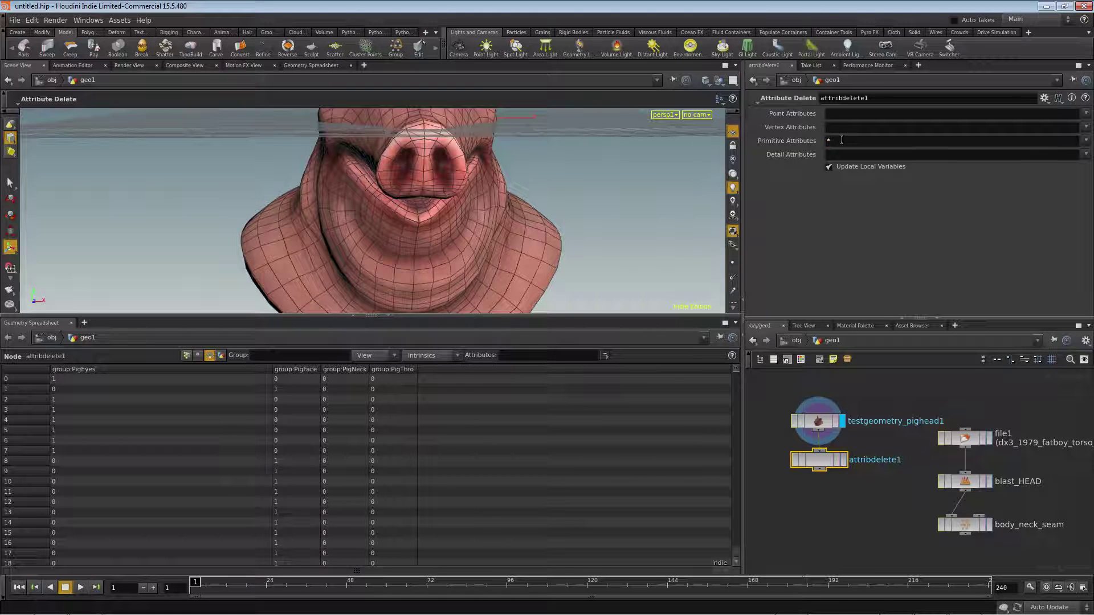
click(844, 460)
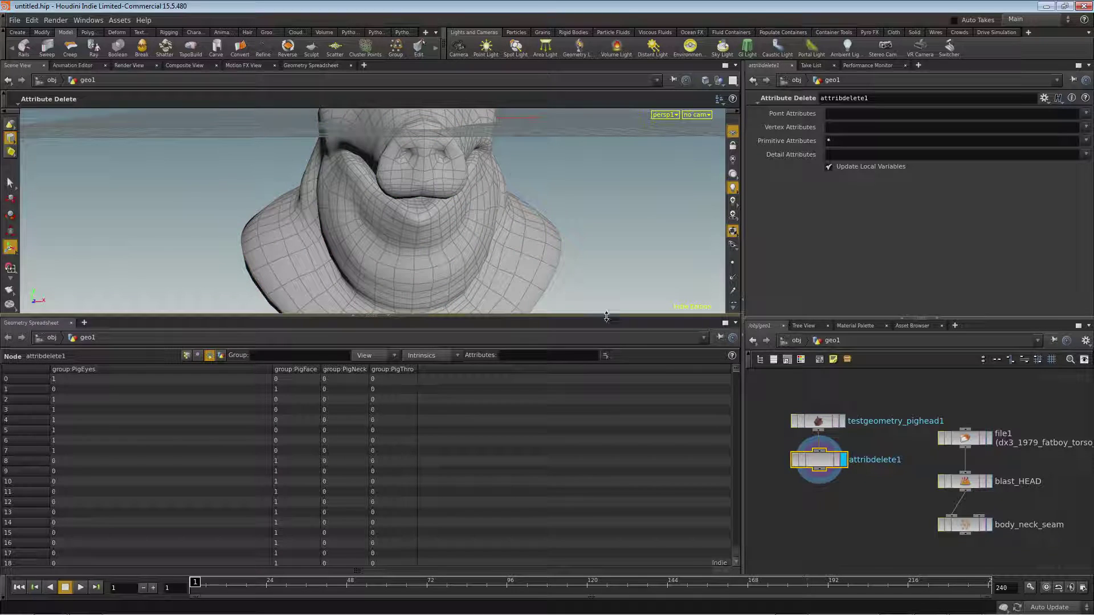
Enlarge the scene view above the spreadsheet and set the pig head's difficulty to Hard
drag(609, 317, 611, 441)
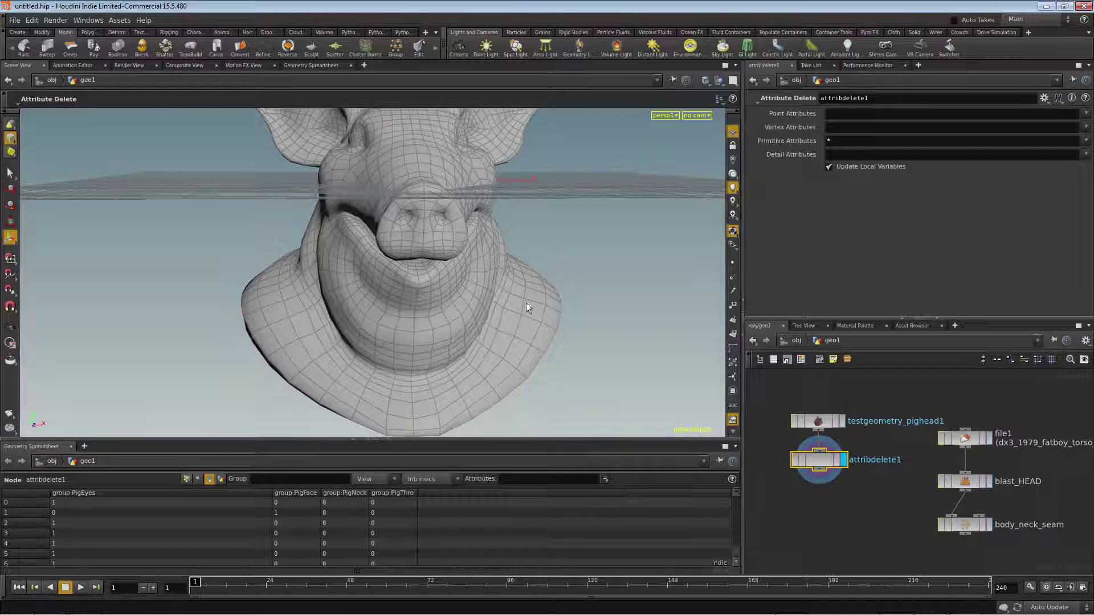
alt+right_drag(647, 271, 382, 278)
drag(382, 278, 420, 237)
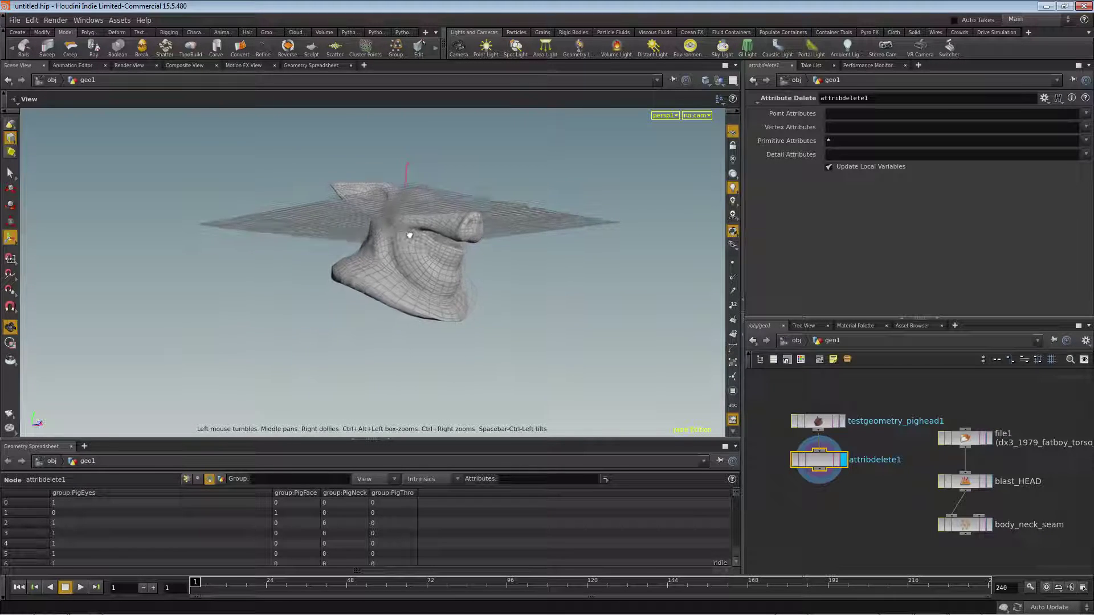
key(Return)
click(821, 423)
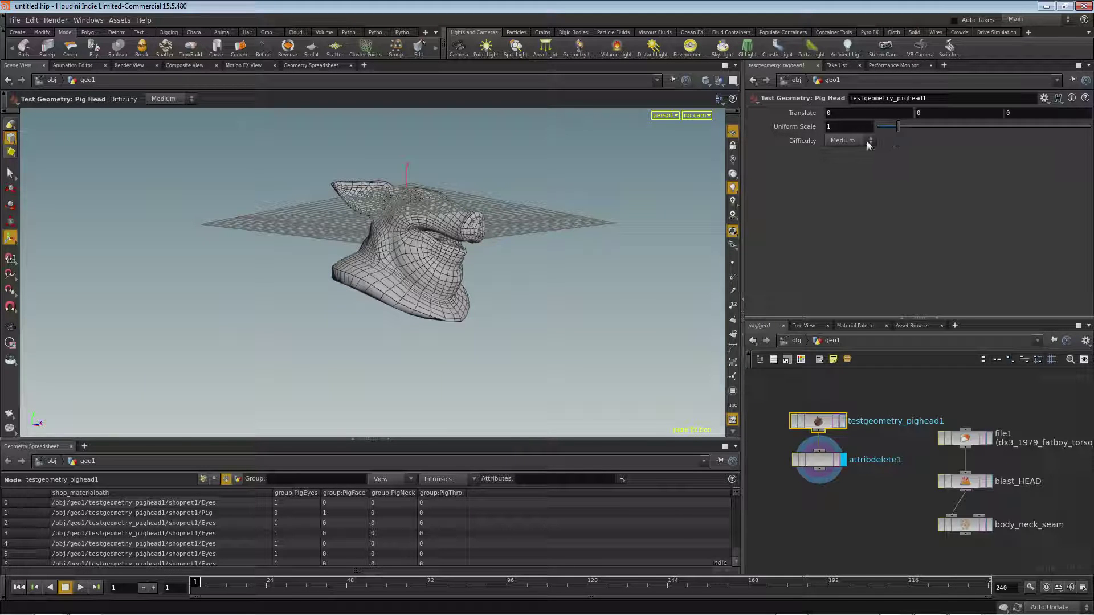
click(850, 140)
click(843, 171)
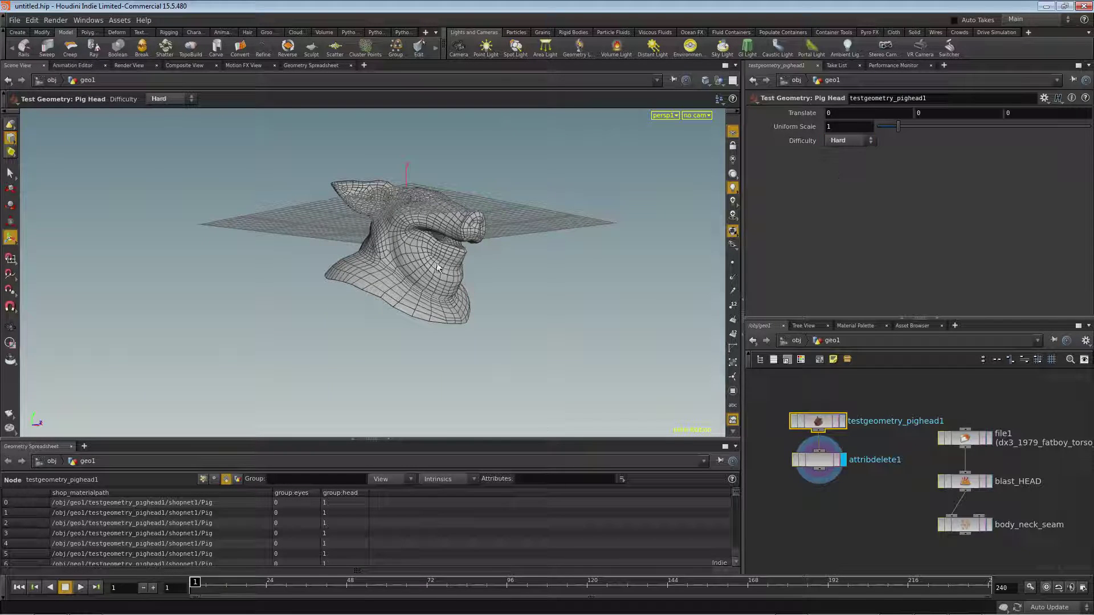
Examine the polygon layout of the pig head's neck and collar from the front
key(Escape)
drag(436, 262, 276, 320)
right_drag(275, 319, 498, 259)
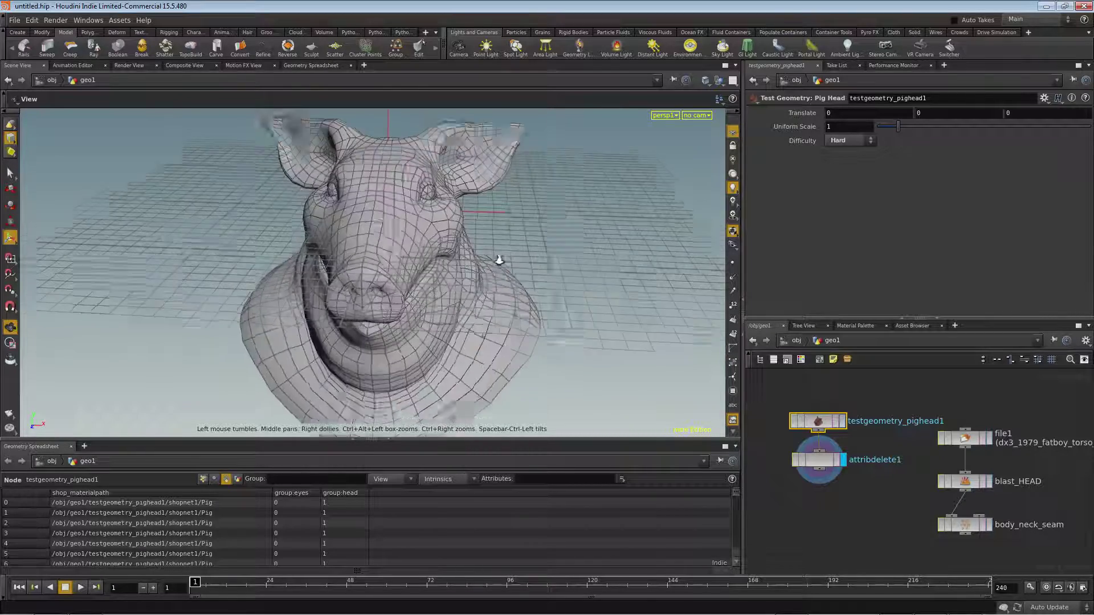
mouse_move(384, 259)
mouse_down()
mouse_move(548, 258)
mouse_move(381, 237)
mouse_up()
right_drag(342, 300, 384, 292)
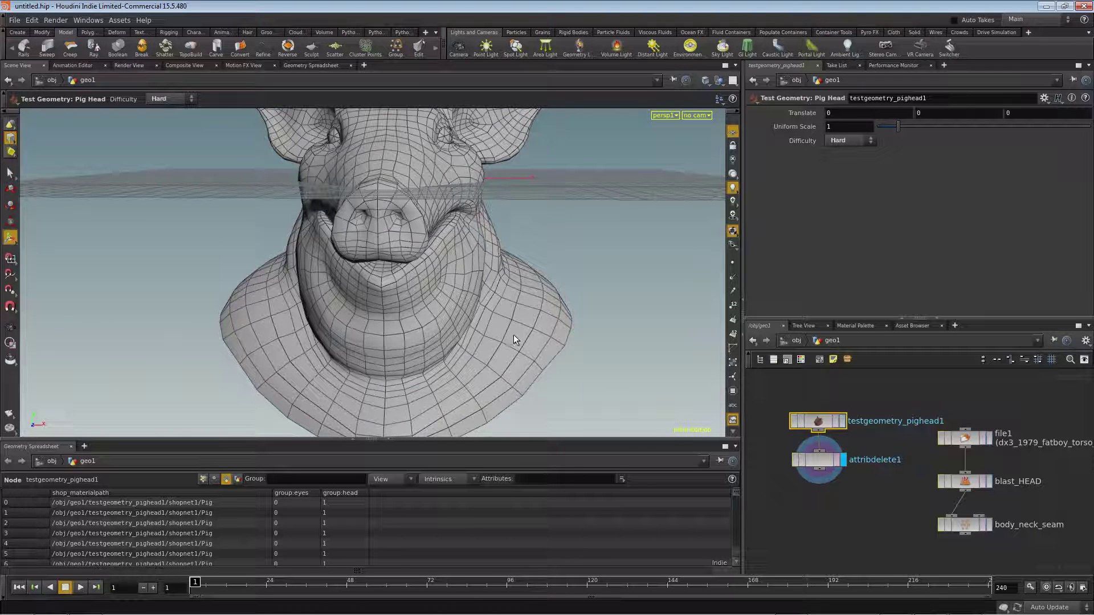
key(Escape)
drag(432, 378, 415, 302)
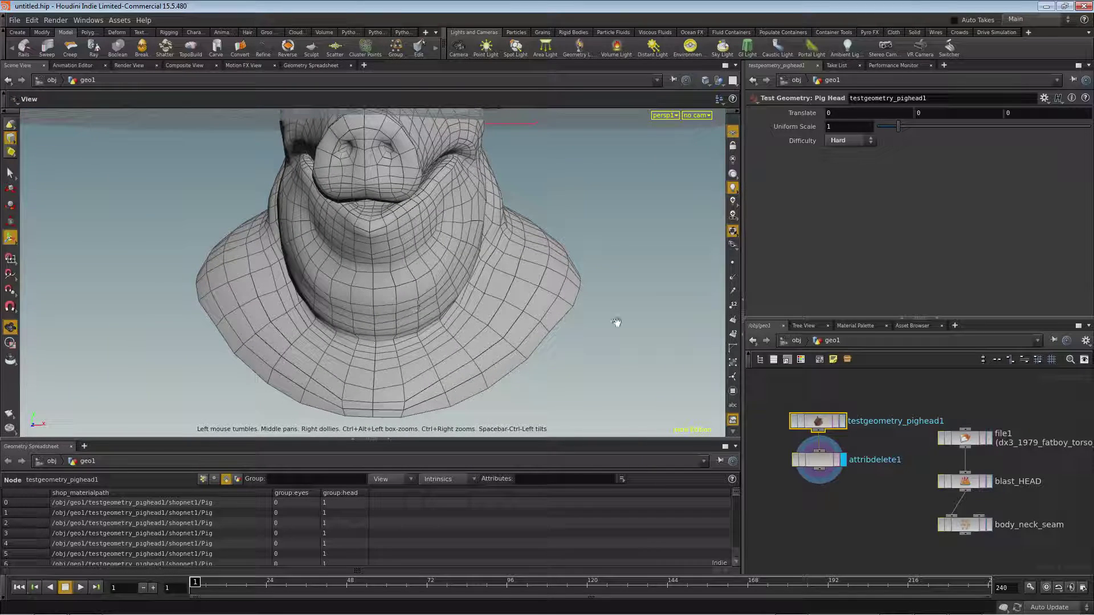
key(Return)
Select the outer polygon loops around the flared base of the pig's neck and delete them
click(818, 461)
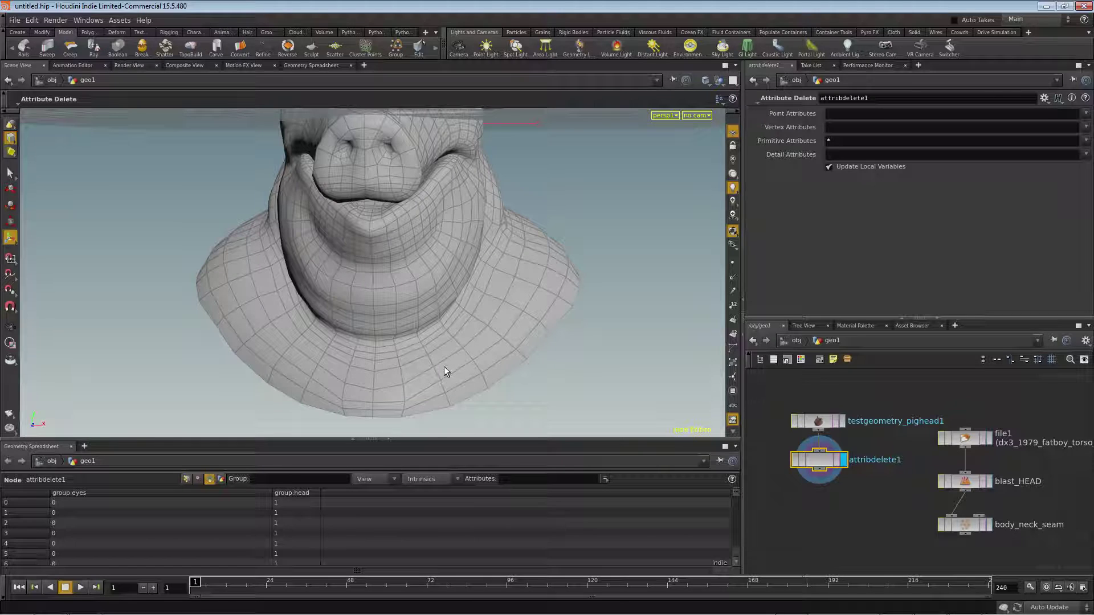
key(s)
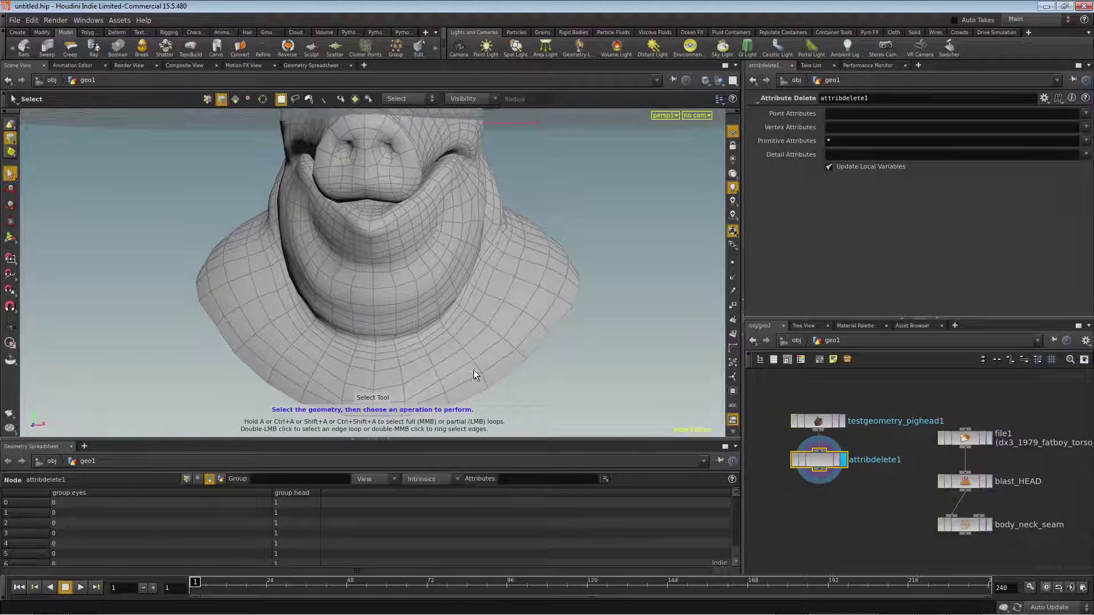
click(235, 100)
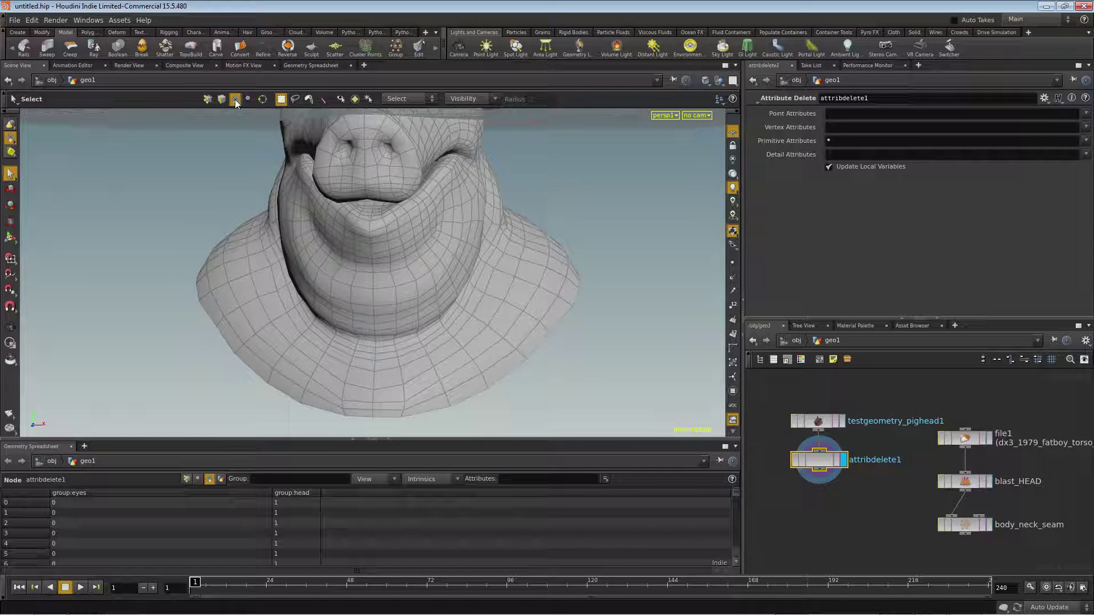
middle_click(500, 374)
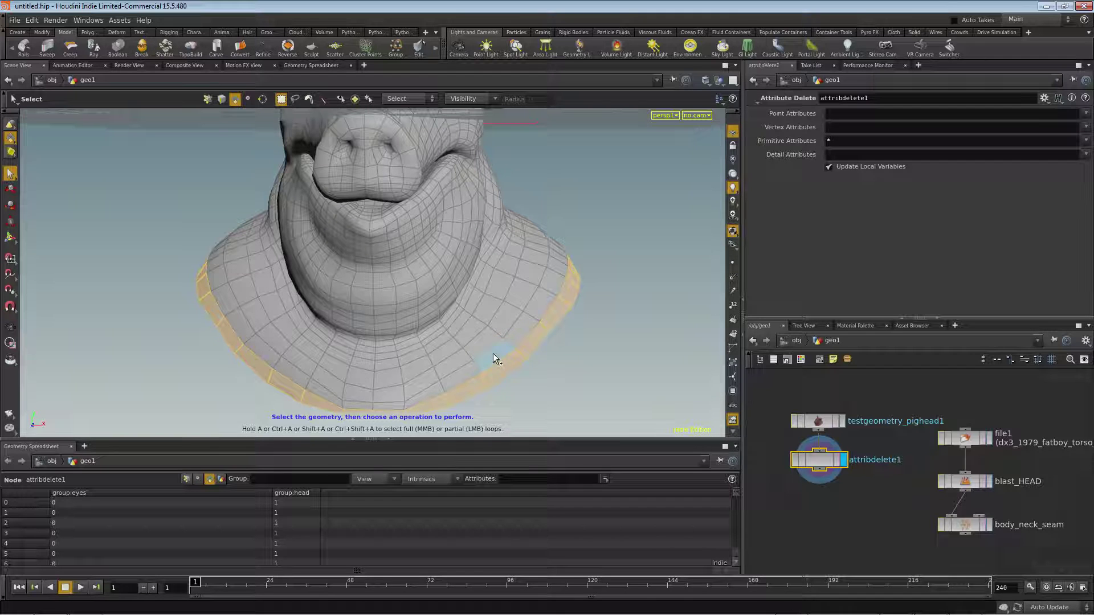
shift+middle_click(524, 331)
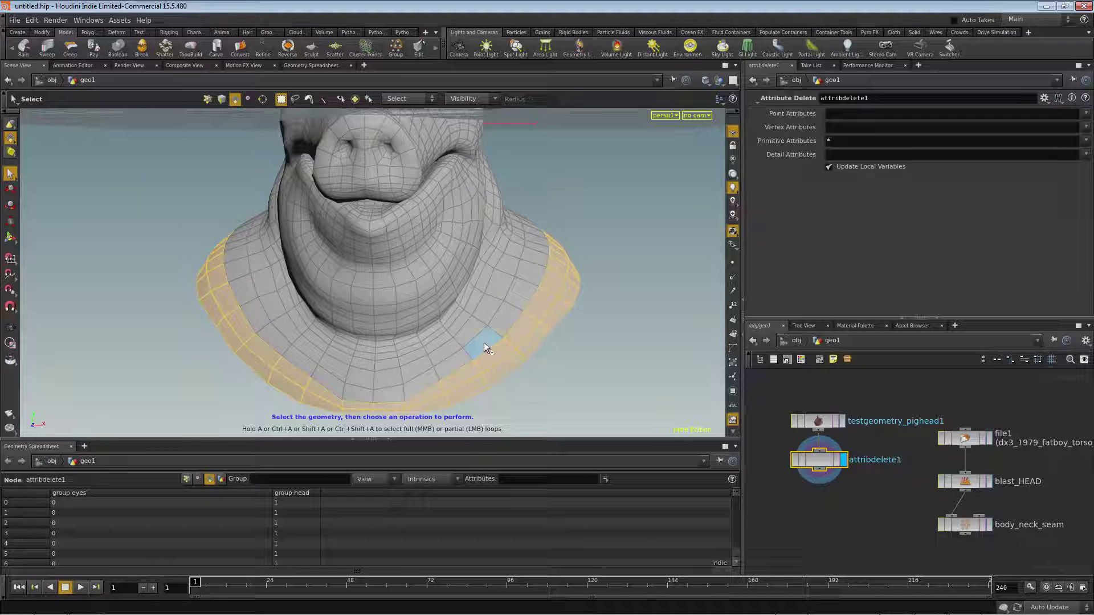
shift+middle_click(510, 317)
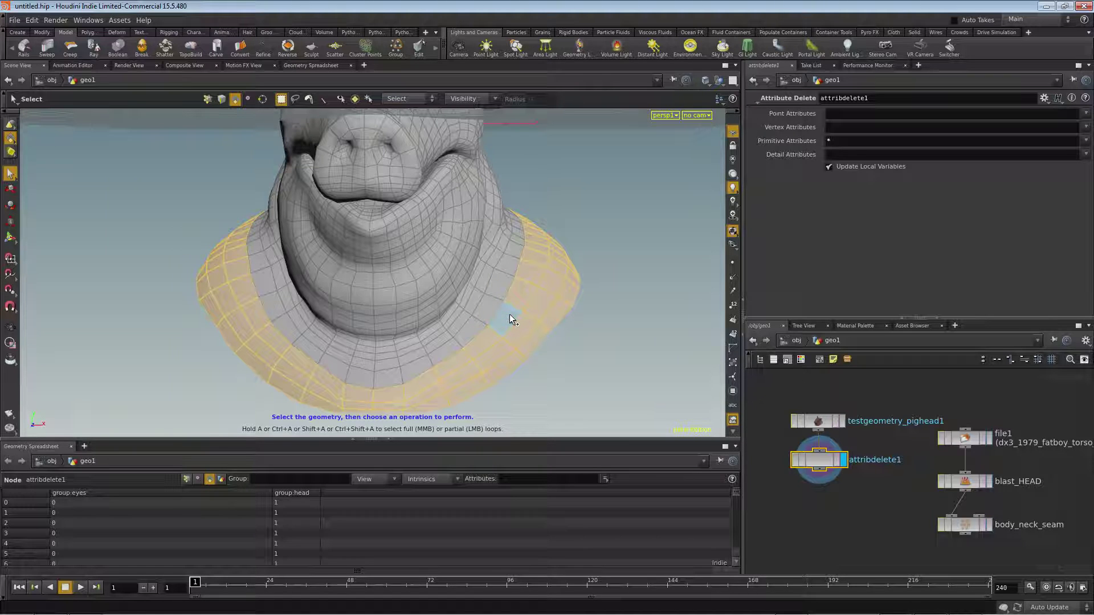
click(42, 32)
click(224, 47)
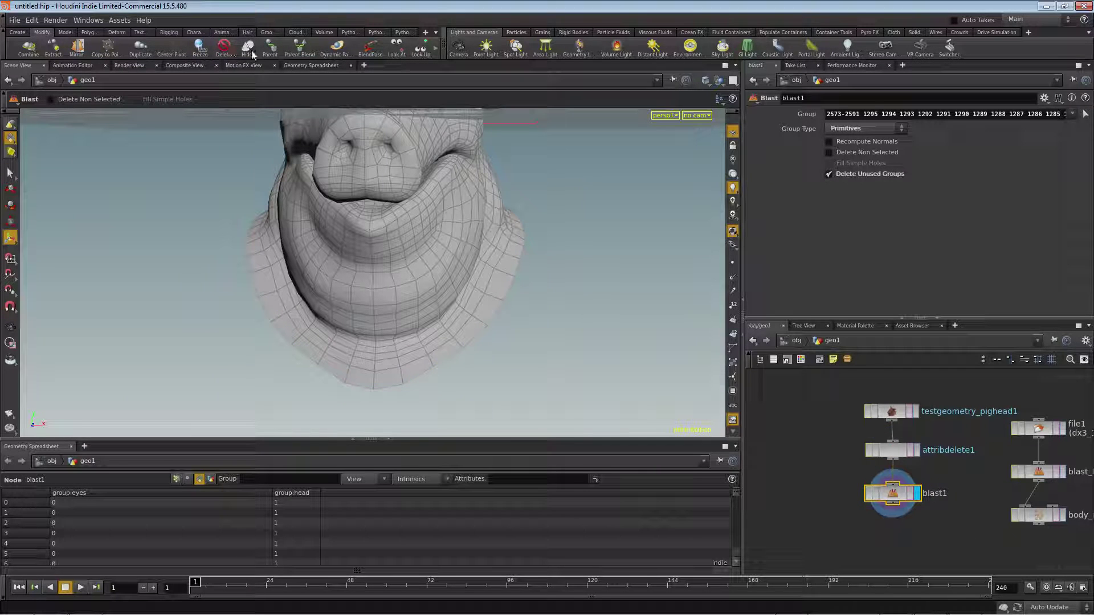
Rename the pig head's Blast node as blast_NECK_XTRA
double_click(941, 497)
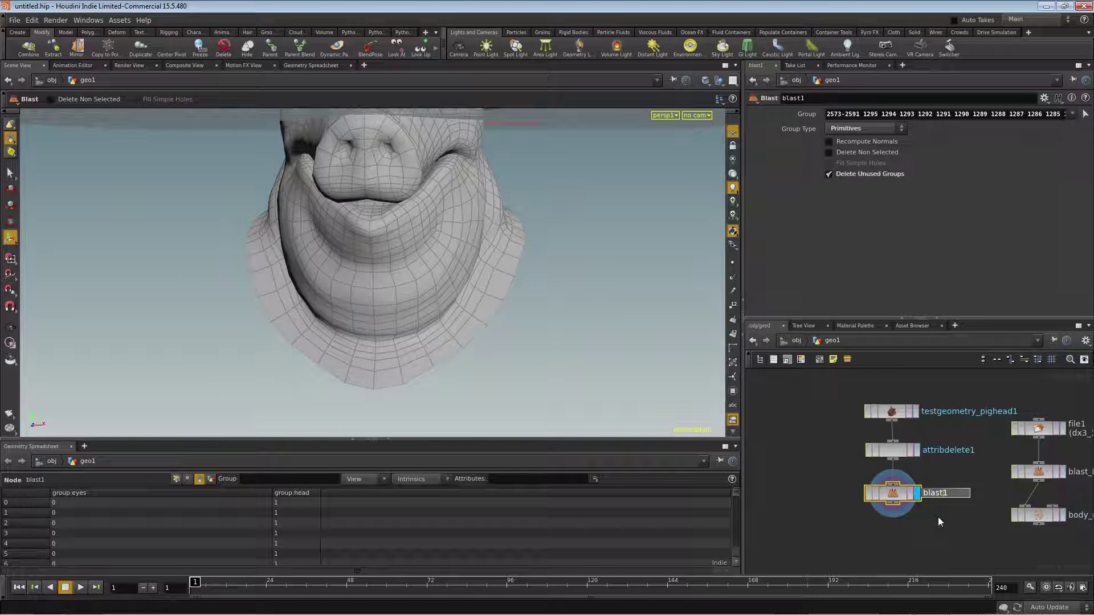
key(BackSpace)
key(BackSpace)
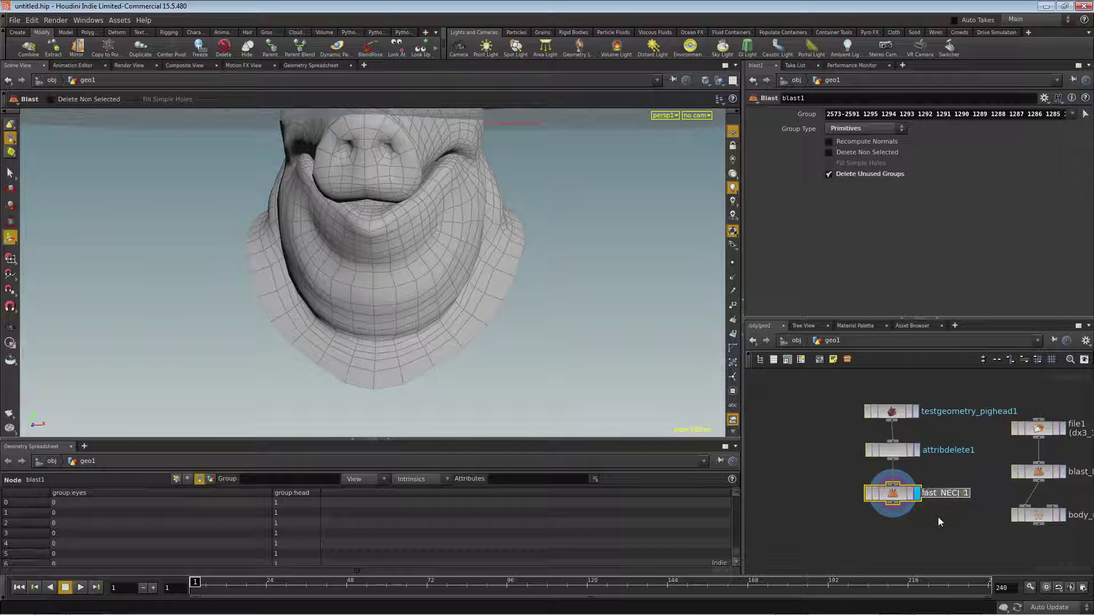
text(NECJ_XTRA)
key(Delete)
key(Return)
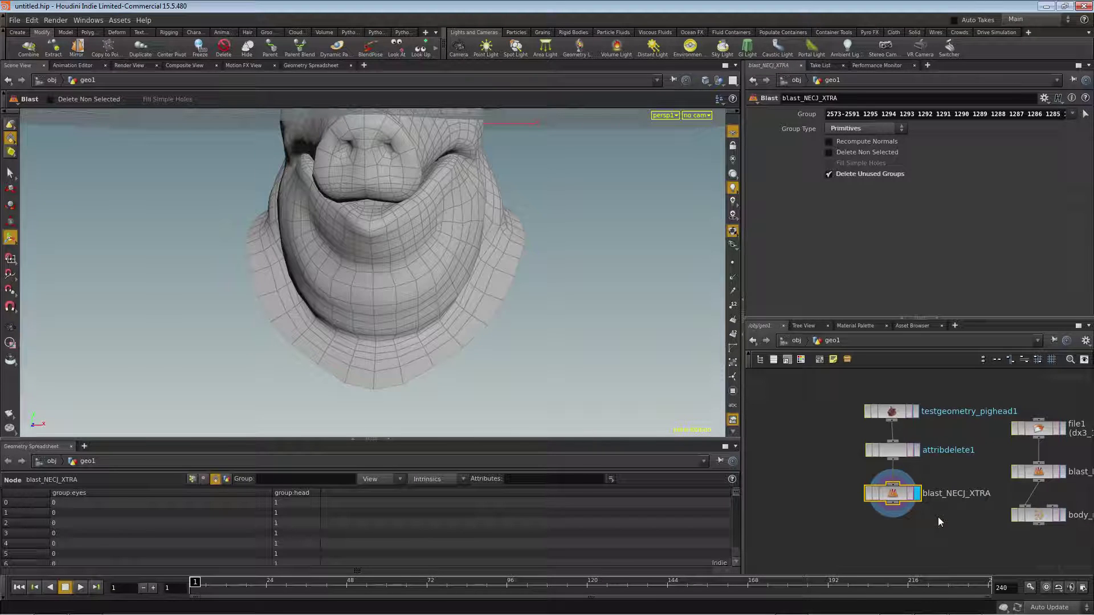
click(960, 493)
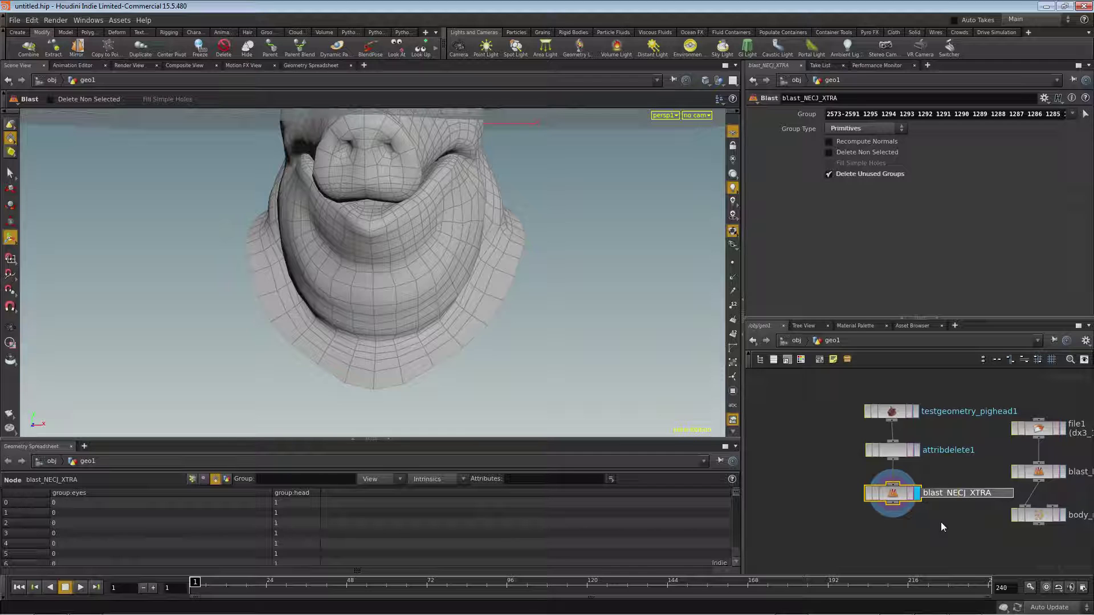
text(K)
key(Delete)
key(Return)
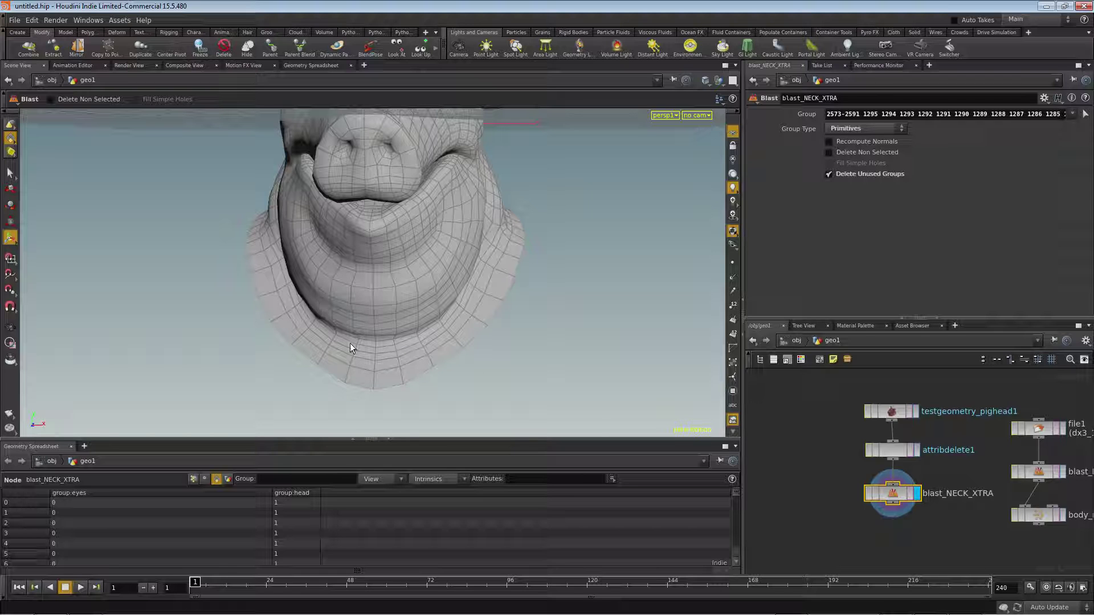
Select the open boundary edge loop around the base of the pig's neck and create an edge group from it
key(s)
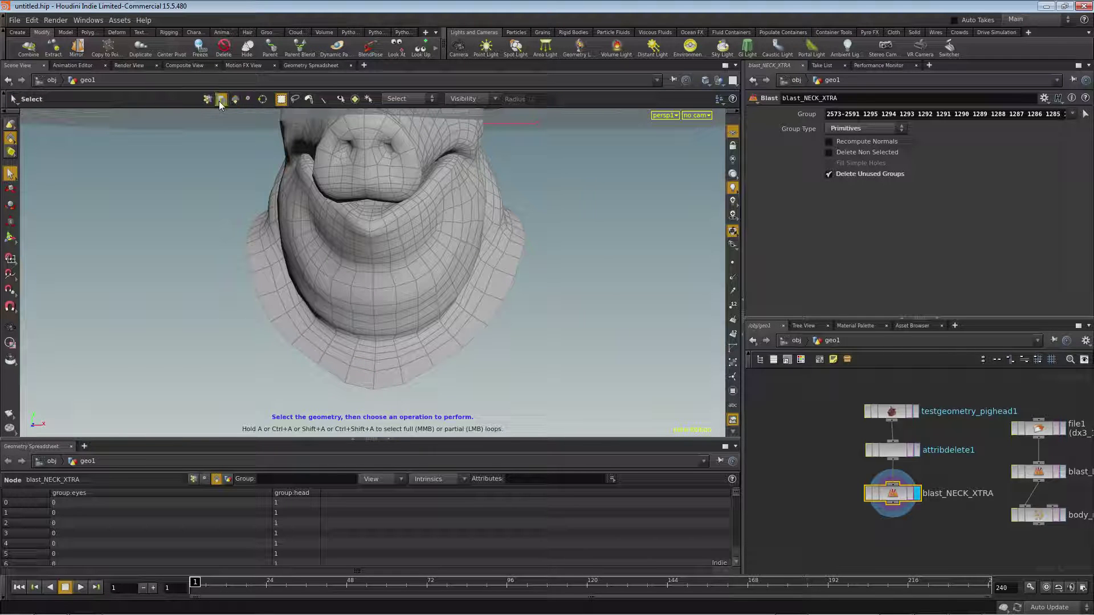
click(220, 100)
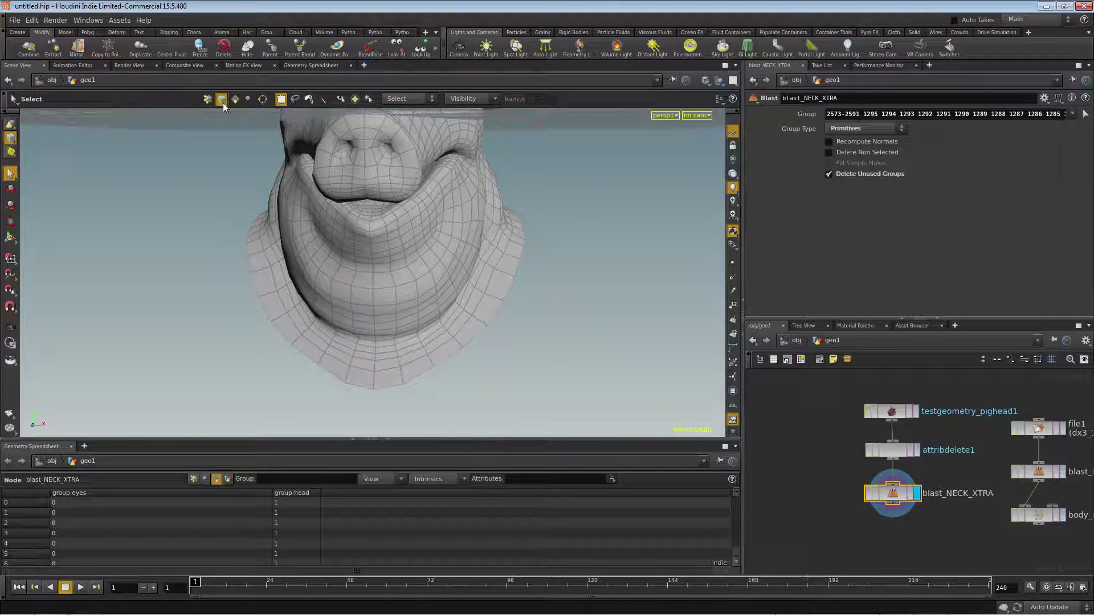
double_click(368, 395)
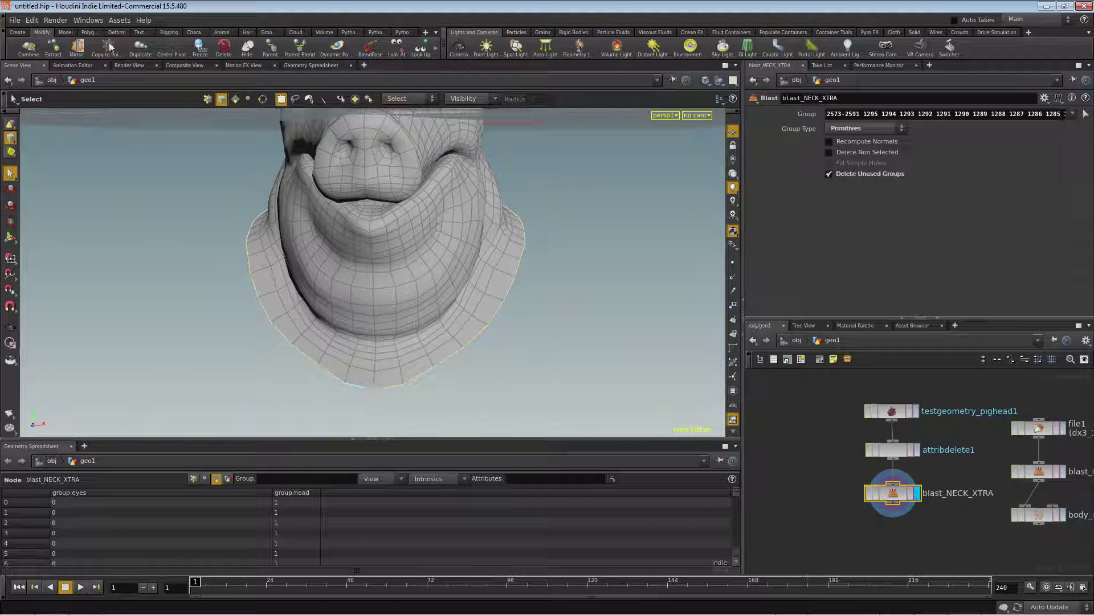
click(65, 33)
click(399, 50)
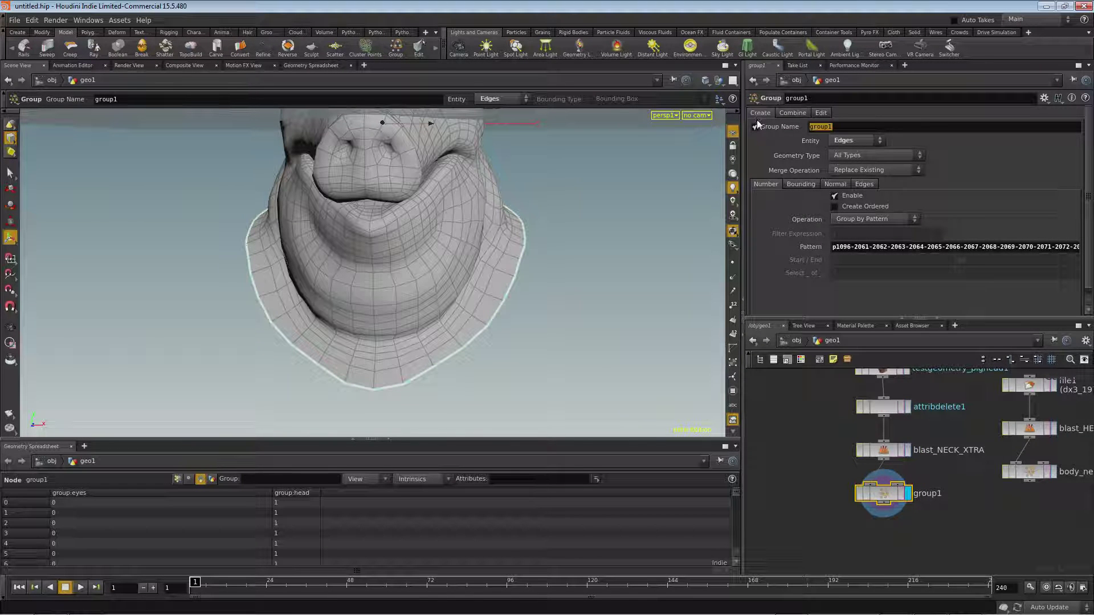
Name the pig neck's edge group head_neck_seam
text(head+ne)
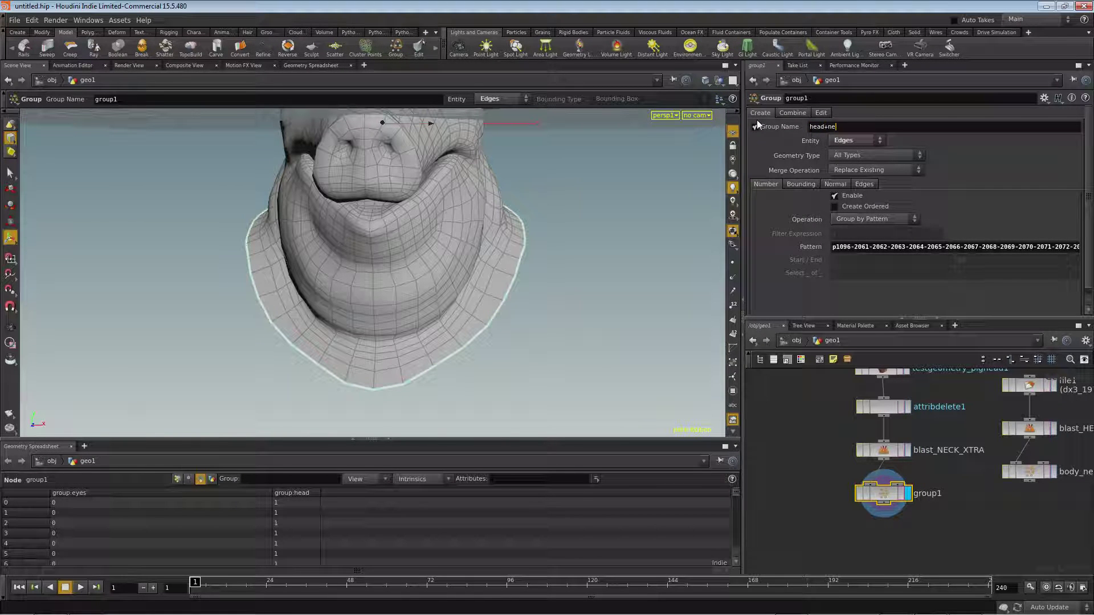
key(BackSpace)
key(BackSpace)
key(BackSpace)
text(_)
text(necj)
key(BackSpace)
text(k_seam)
key(Return)
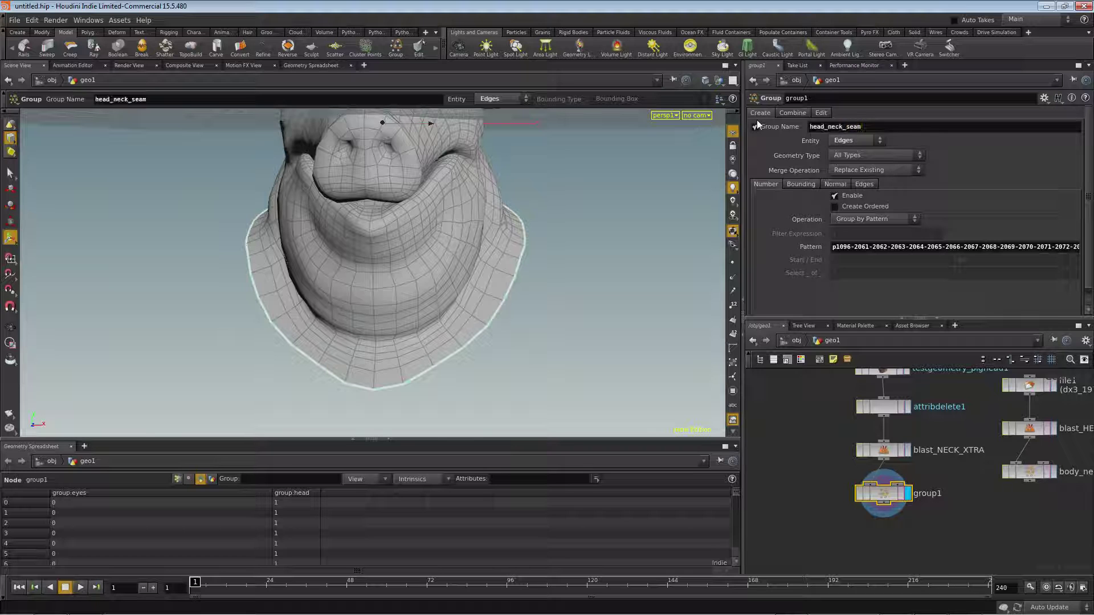
Rename the pig head's Group node as head_neck_seam
double_click(934, 494)
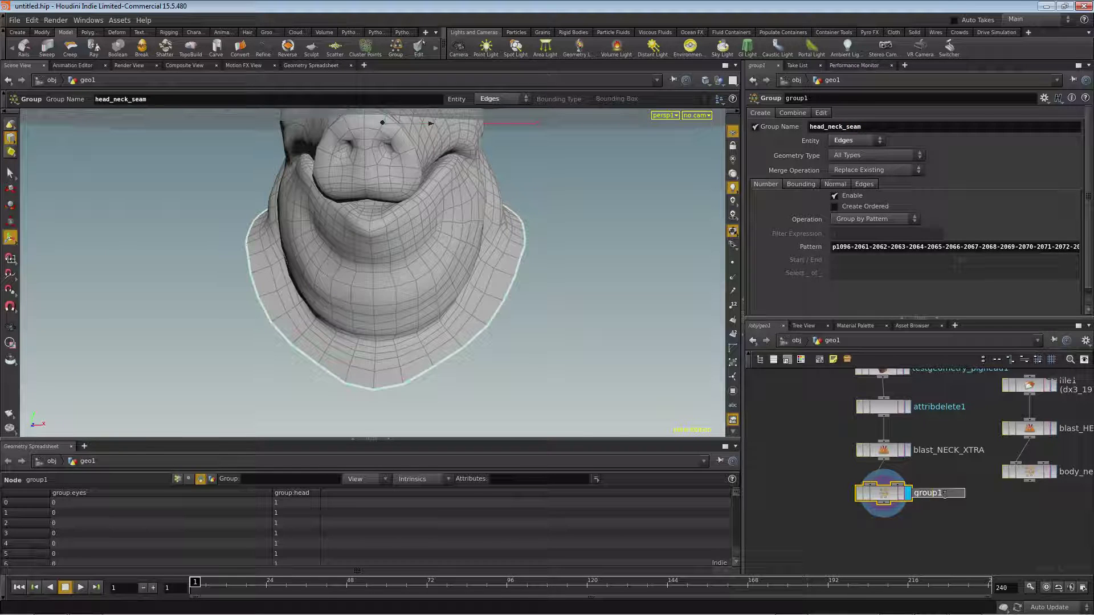
text(head_neck_seam)
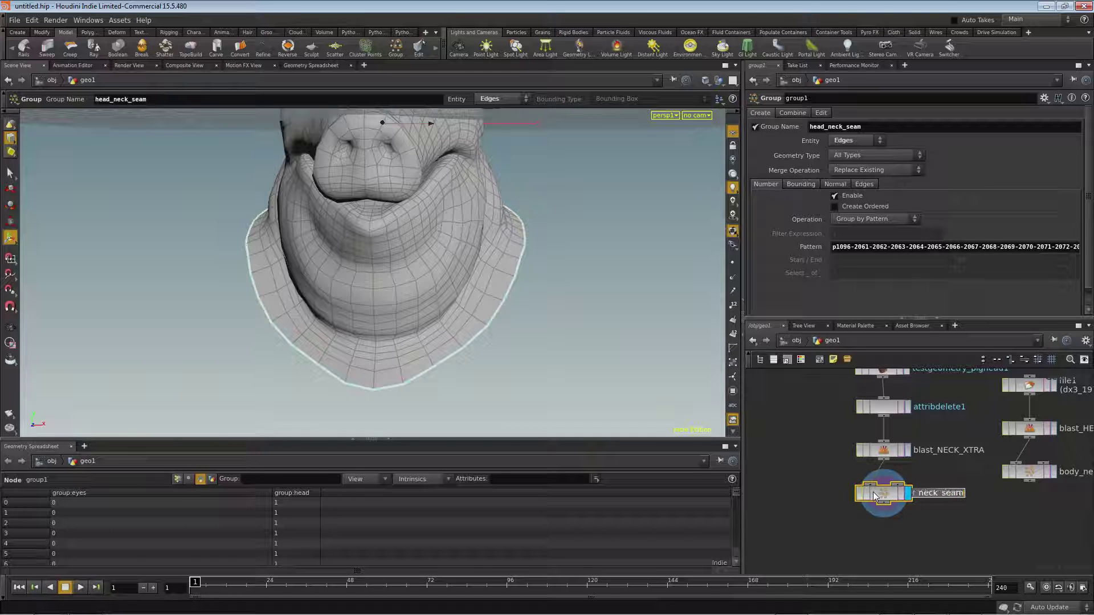
key(Return)
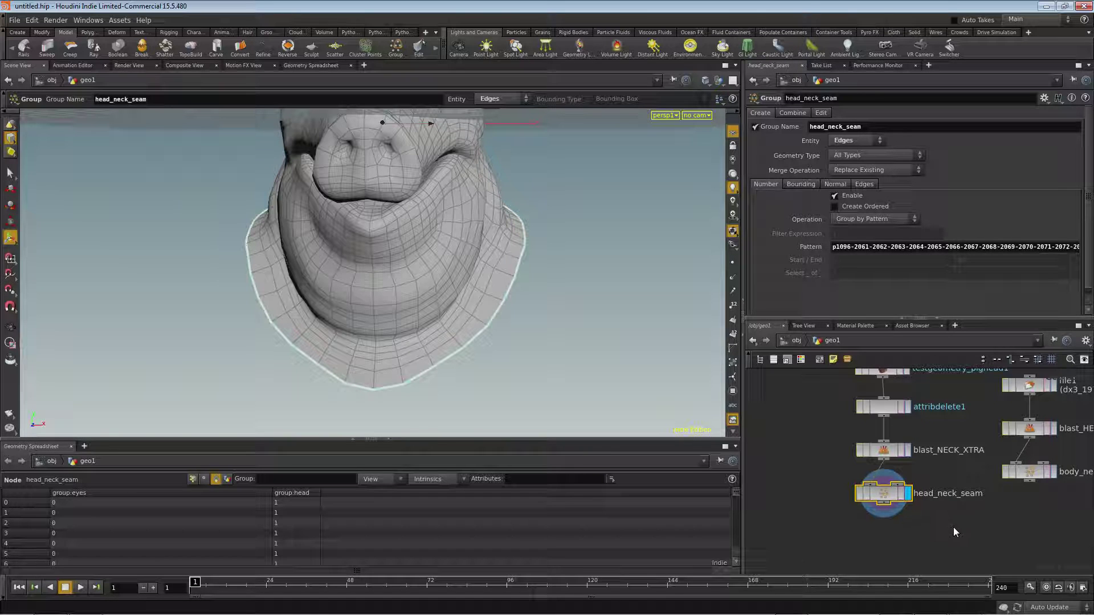
Add a Merge node below the head and body neck seam nodes
alt+right_drag(476, 296, 290, 289)
middle_drag(992, 529, 924, 502)
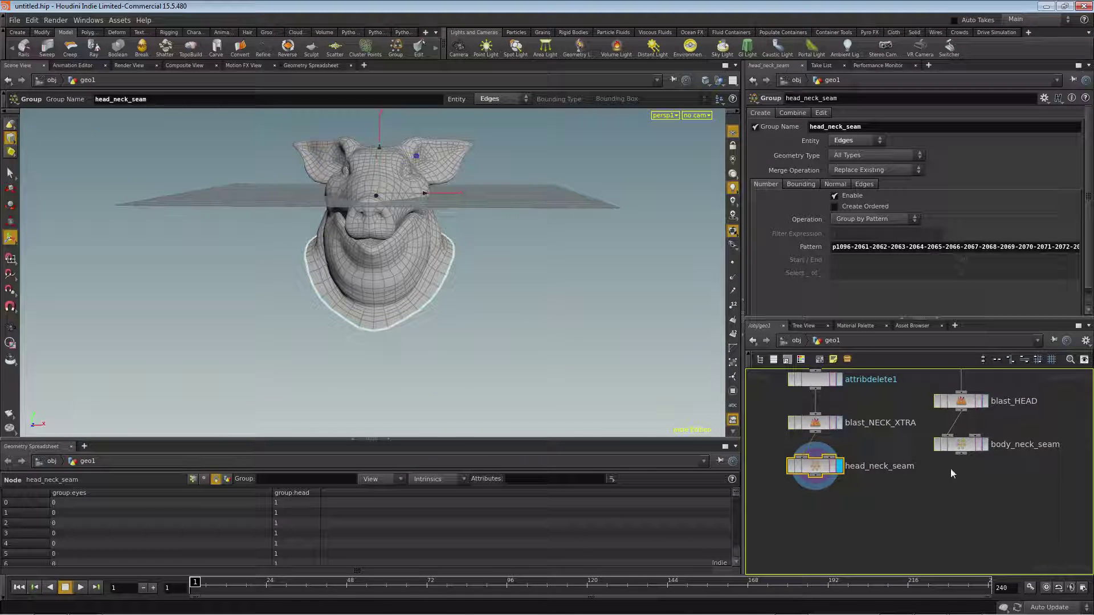
key(Tab)
middle_click(962, 448)
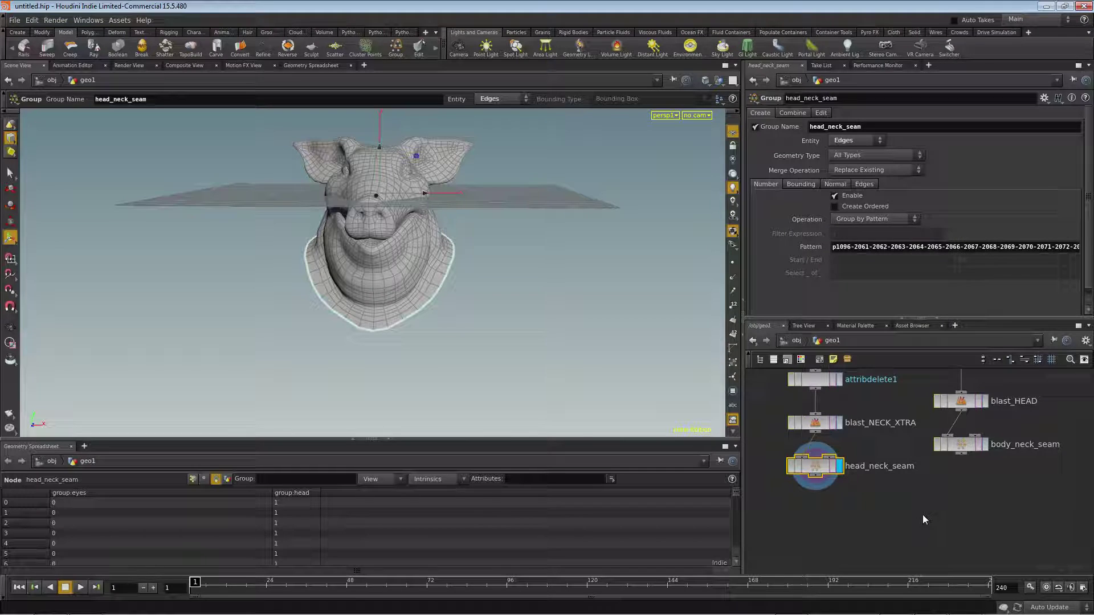
key(Tab)
text(merge)
key(Return)
click(923, 521)
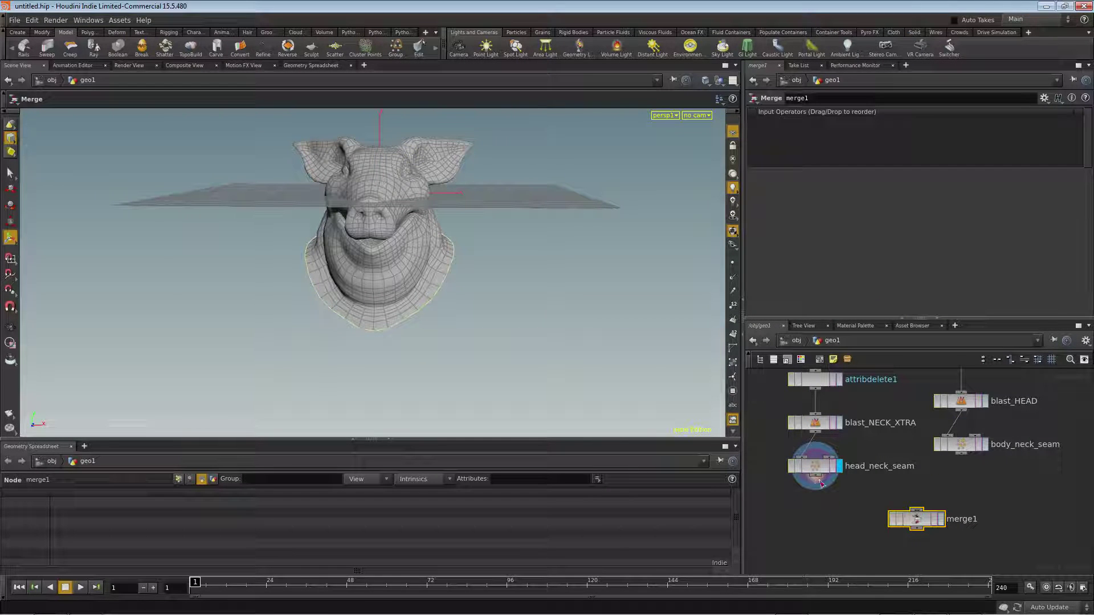
Connect head_neck_seam and body_neck_seam into the Merge node and display its combined geometry
drag(815, 475, 924, 507)
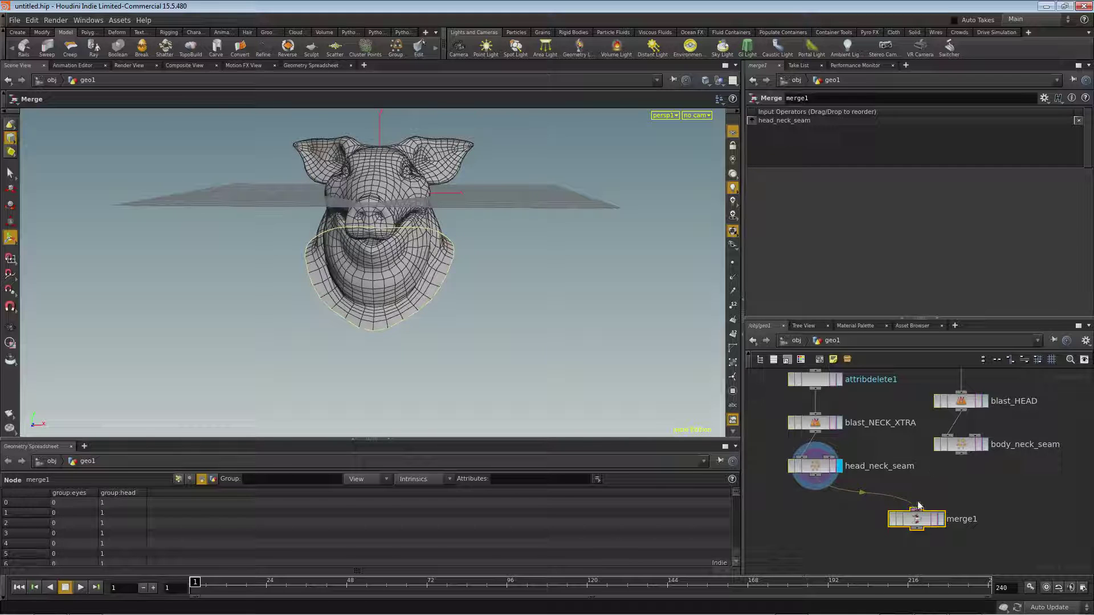
drag(962, 455, 918, 508)
click(940, 519)
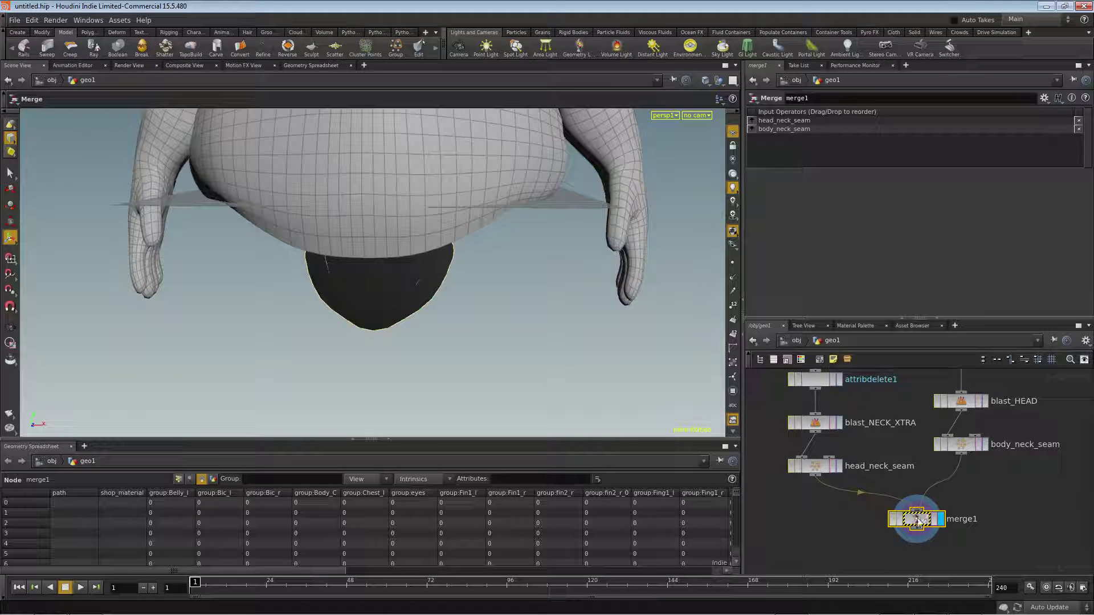
Check the merged geometry's attributes and insert an Attribute Delete node between body_neck_seam and the Merge node
middle_click(918, 522)
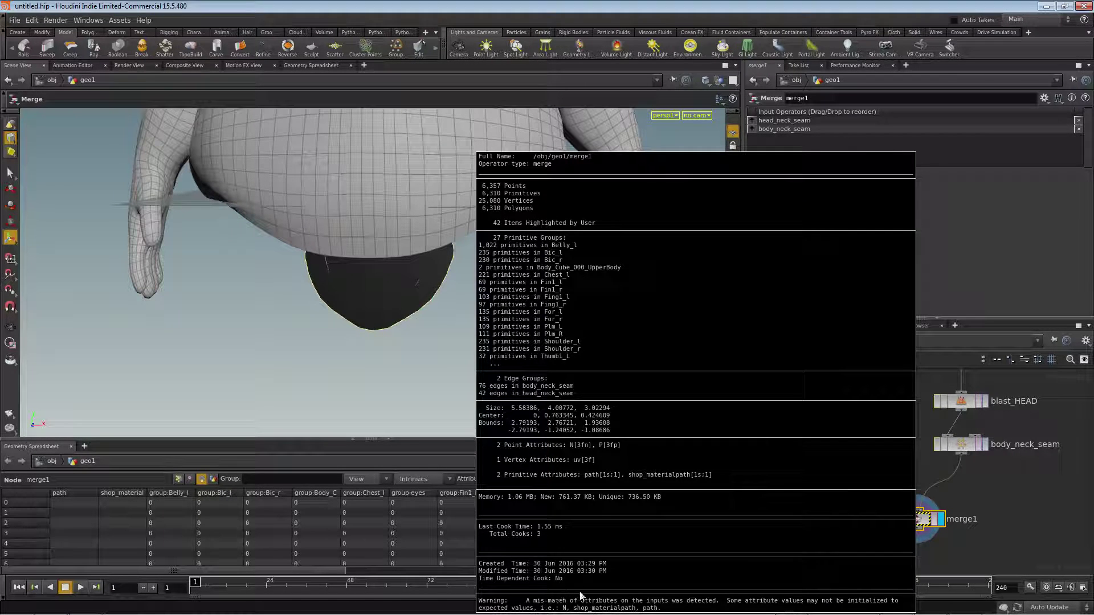
alt+drag(455, 244, 386, 206)
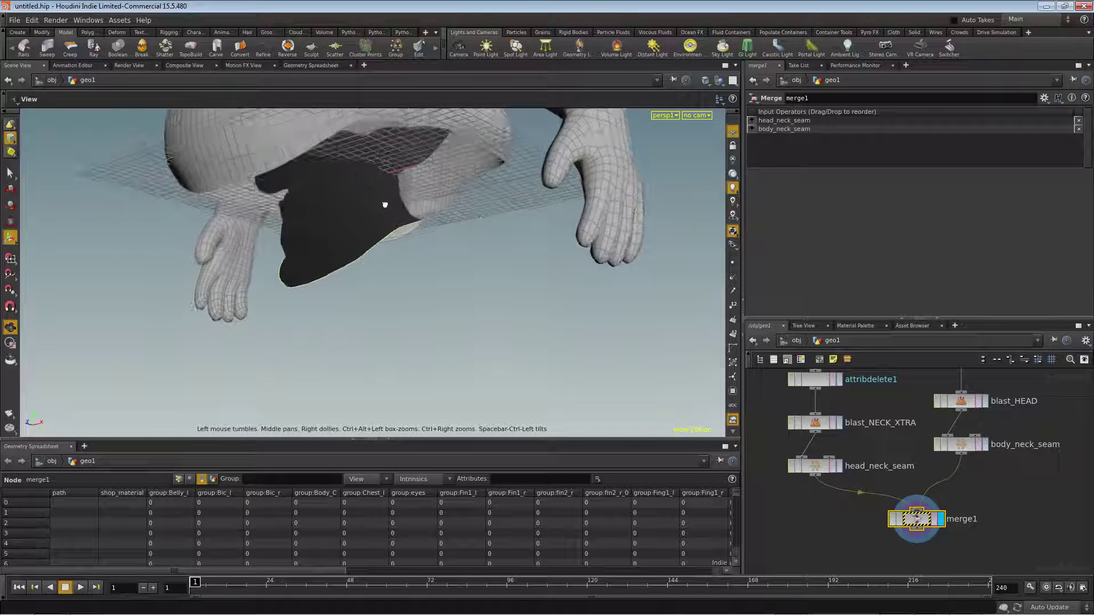
alt+right_drag(386, 206, 152, 234)
key(Return)
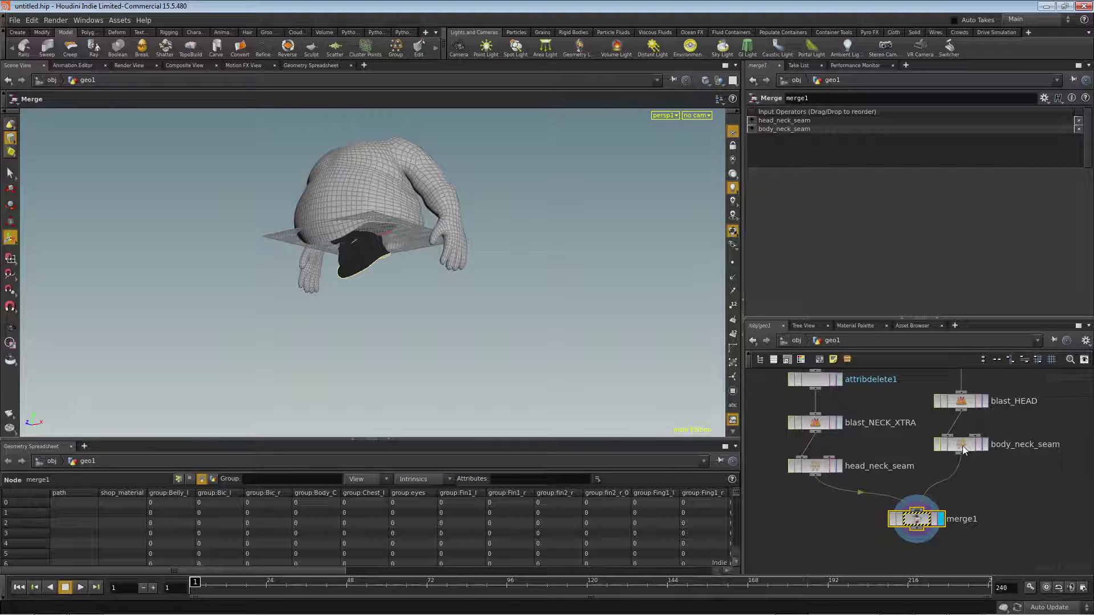
key(Tab)
text(attrib)
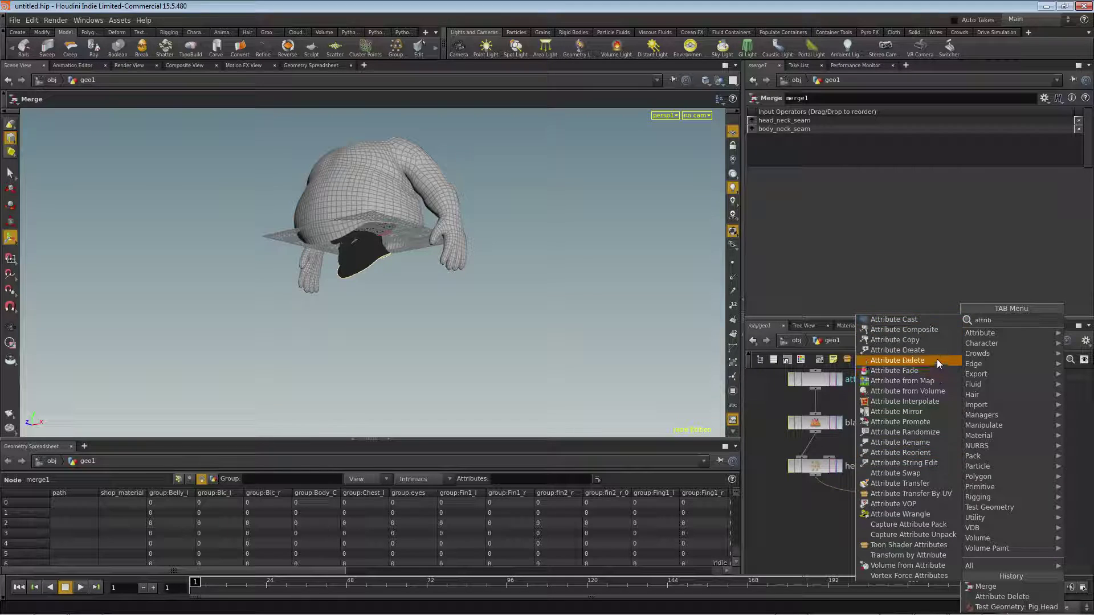
click(937, 360)
click(965, 481)
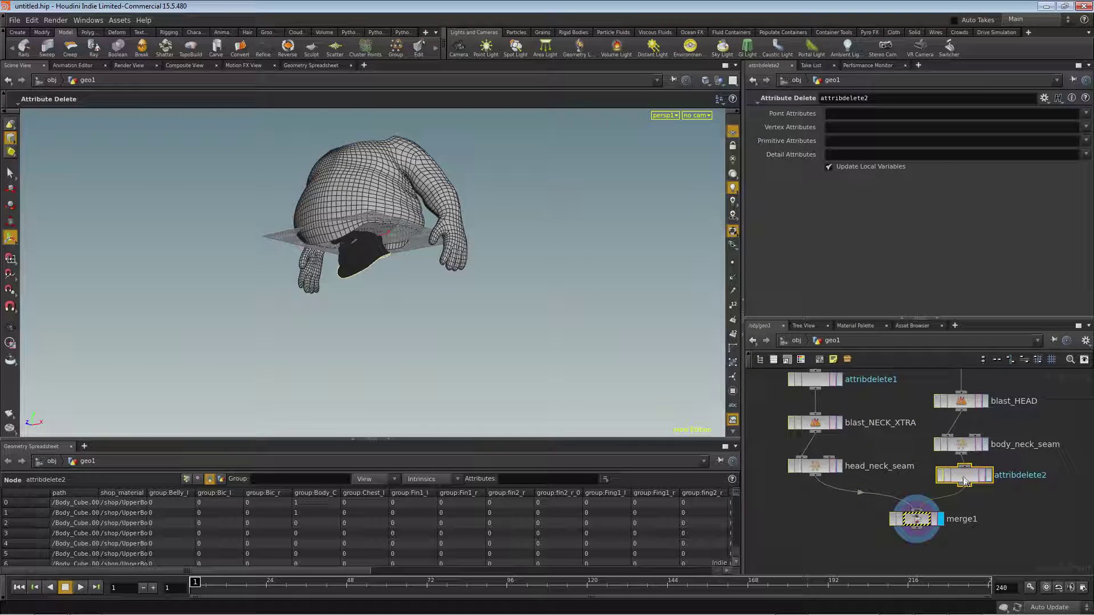
Compare the attributes of both neck seam branches and delete the point attribute N from the body branch
middle_click(968, 451)
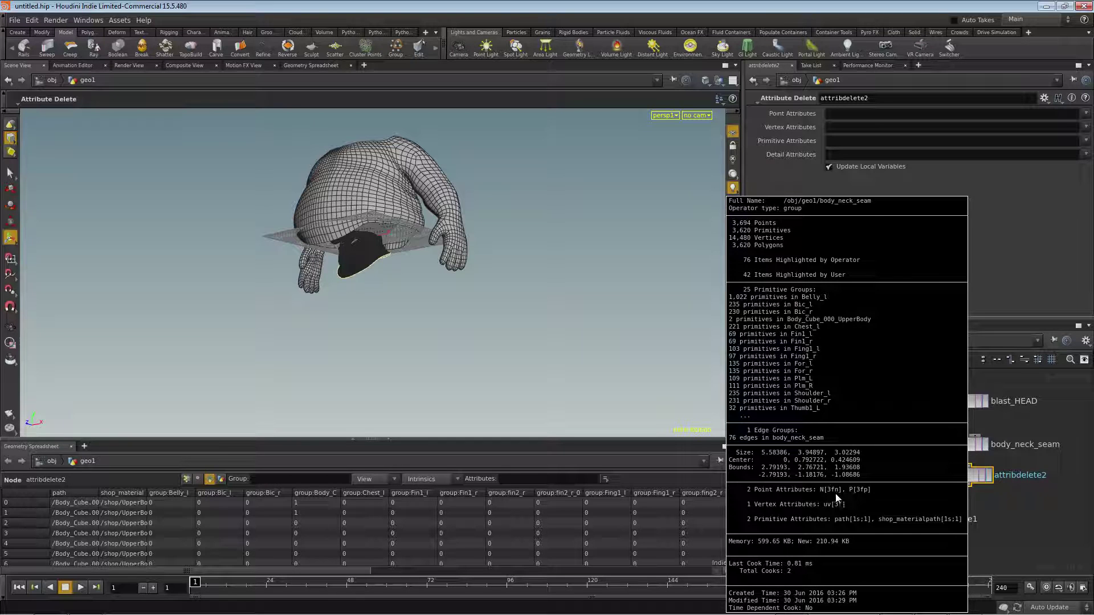
middle_click(811, 474)
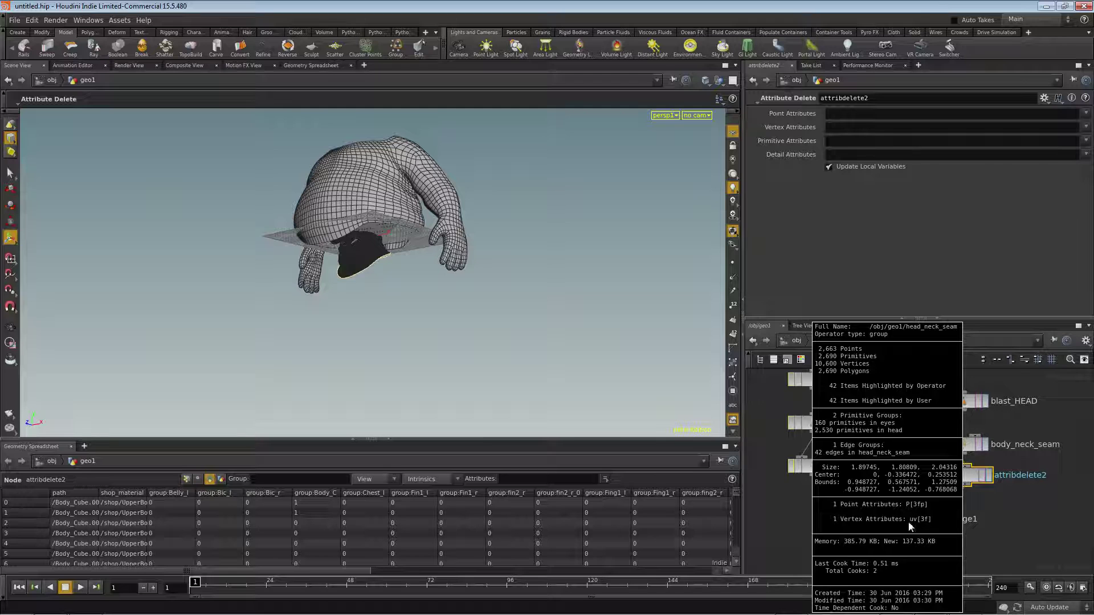
middle_click(969, 477)
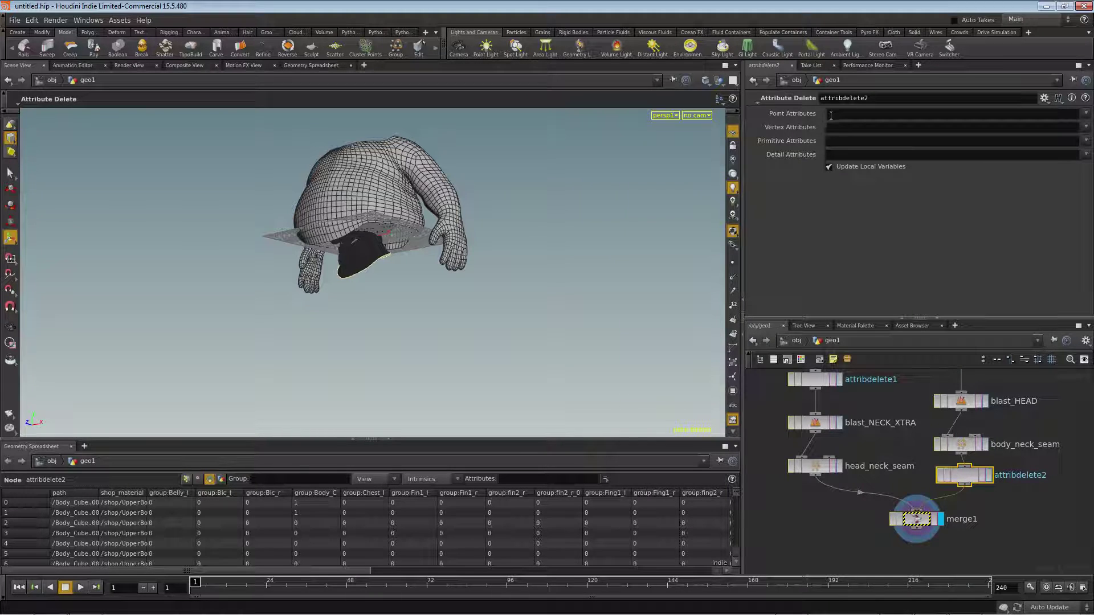
text(N)
key(Return)
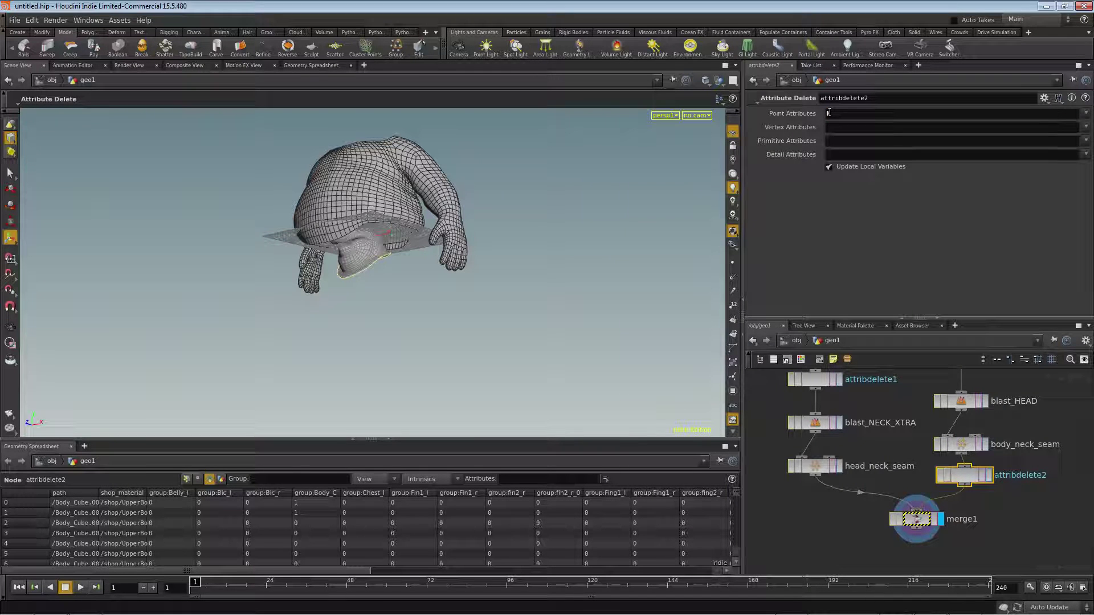
key(Escape)
right_drag(313, 211, 535, 194)
drag(350, 176, 384, 232)
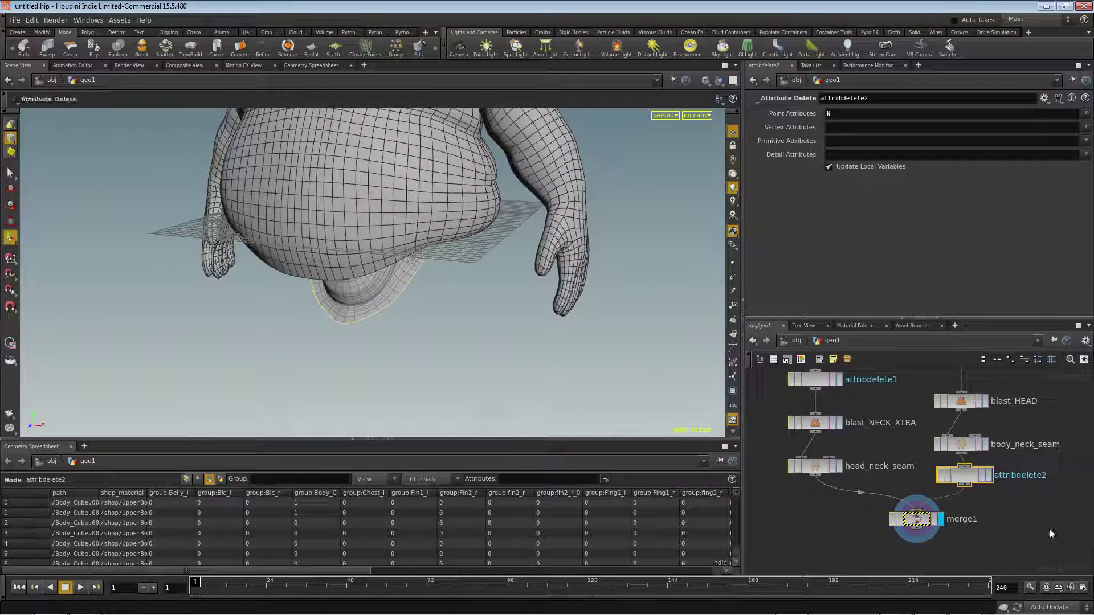
Make room above the Merge node and insert a Transform node between it and head_neck_seam
drag(918, 529, 911, 532)
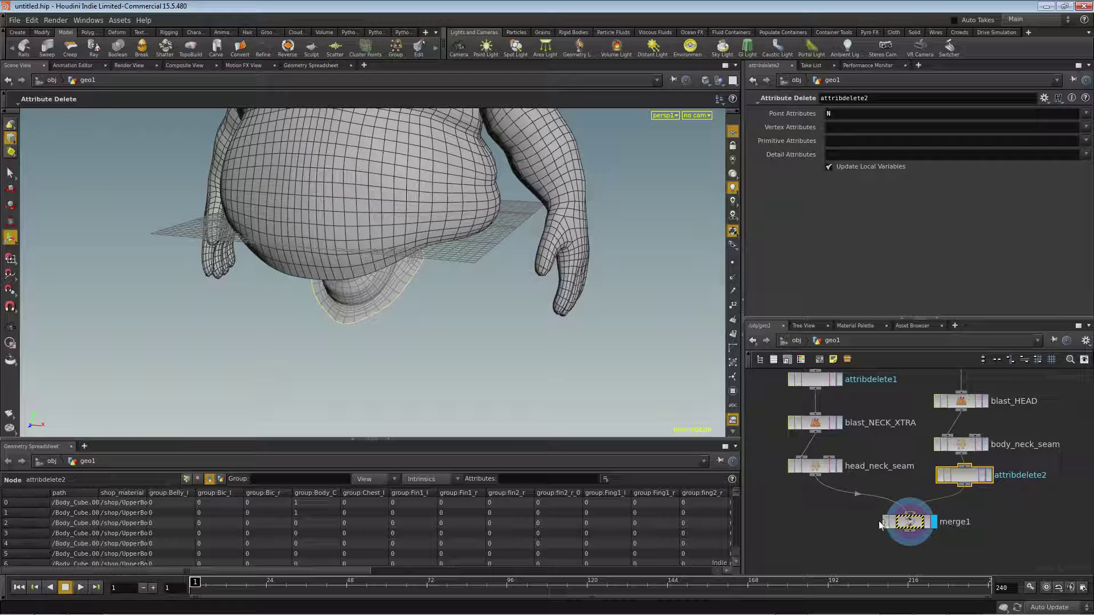
mouse_move(779, 447)
middle_down()
mouse_move(787, 516)
mouse_move(787, 460)
middle_up()
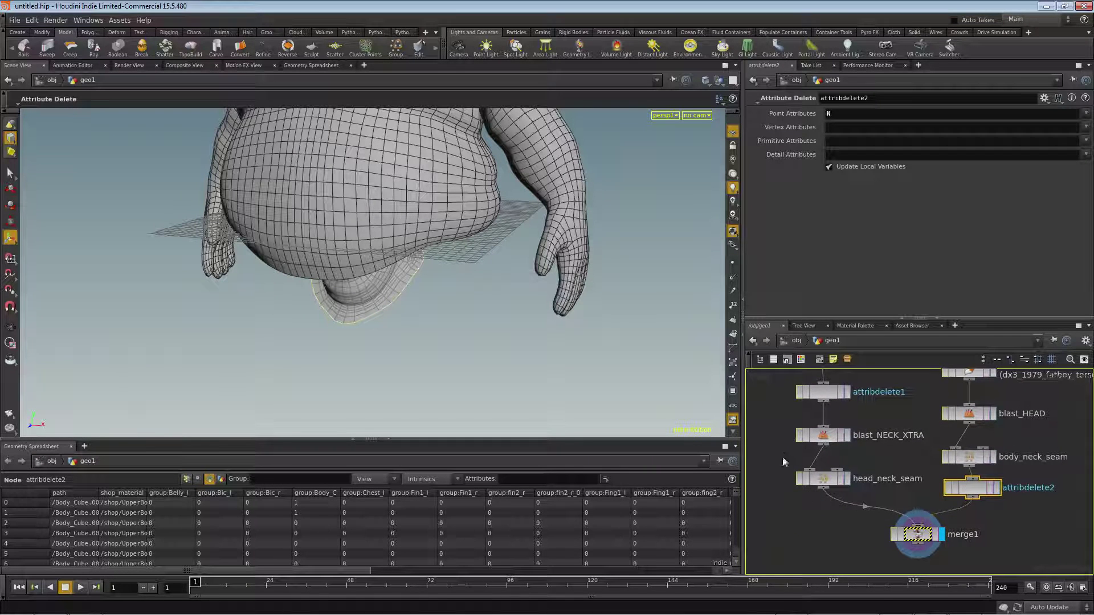
drag(918, 527, 920, 554)
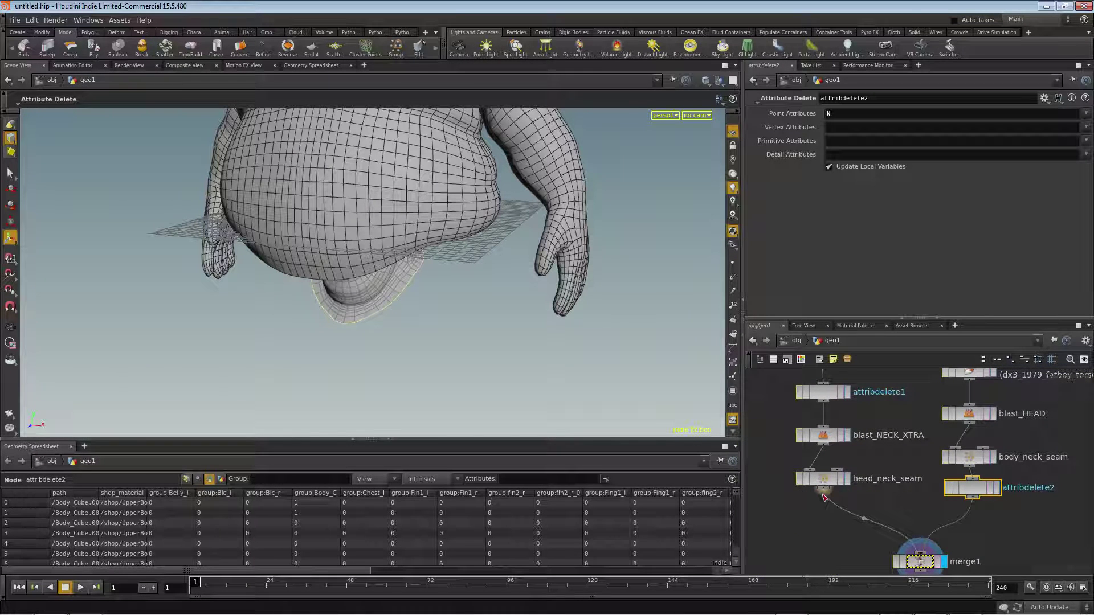
key(Tab)
text(trans)
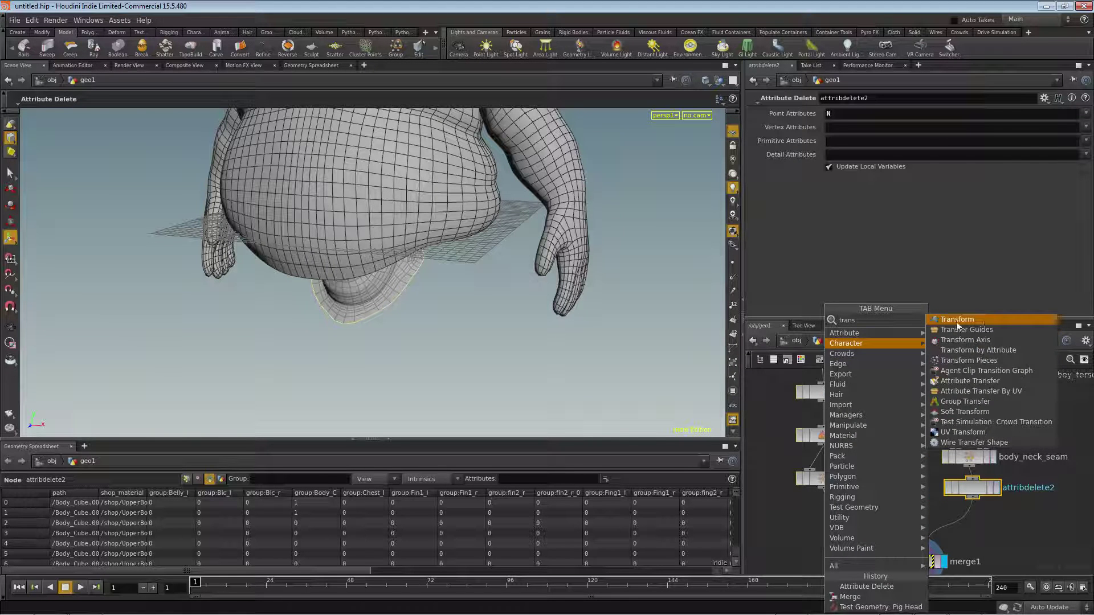
click(980, 320)
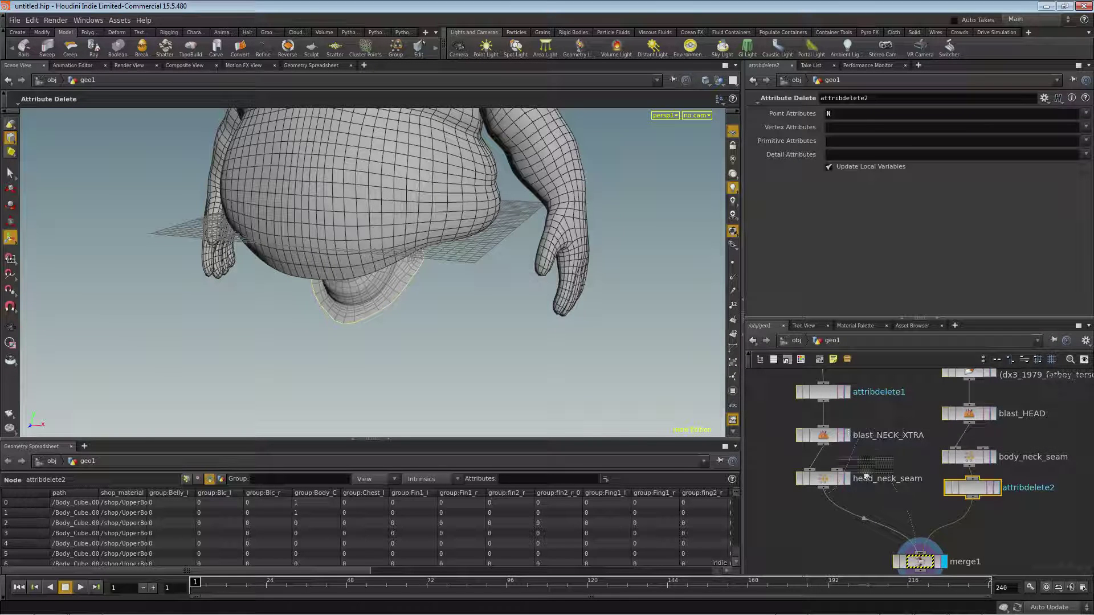
click(823, 512)
drag(823, 517, 823, 520)
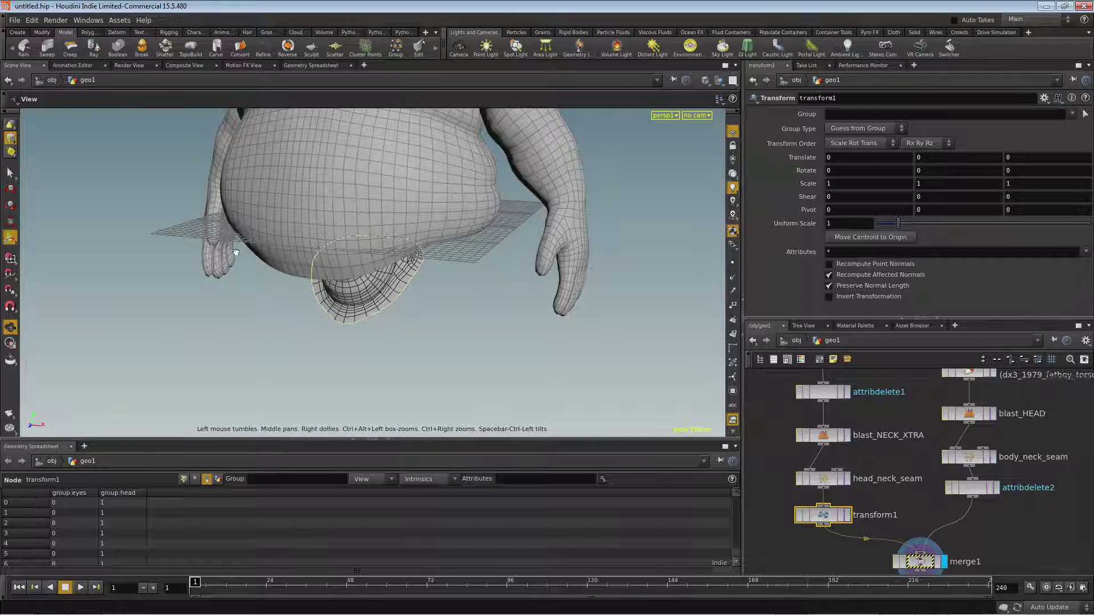
Raise the pig head above the torso's shoulders to a Y translation of about 3.36
alt+drag(274, 245, 425, 249)
right_drag(562, 246, 422, 245)
middle_drag(423, 246, 401, 298)
key(Return)
drag(368, 260, 367, 115)
key(Escape)
Shift the pig head over the torso's neck opening, to a translation of about 3.19 in Y and 0.32 in Z
drag(399, 228, 134, 217)
right_drag(247, 210, 447, 224)
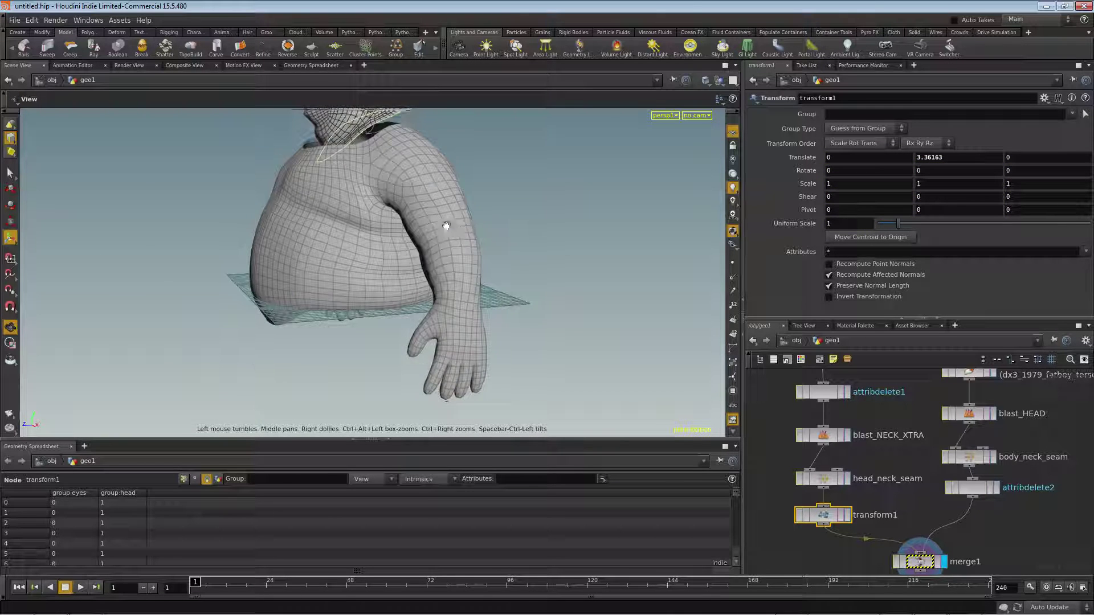
middle_drag(370, 191, 353, 366)
right_drag(255, 255, 495, 296)
drag(197, 253, 496, 285)
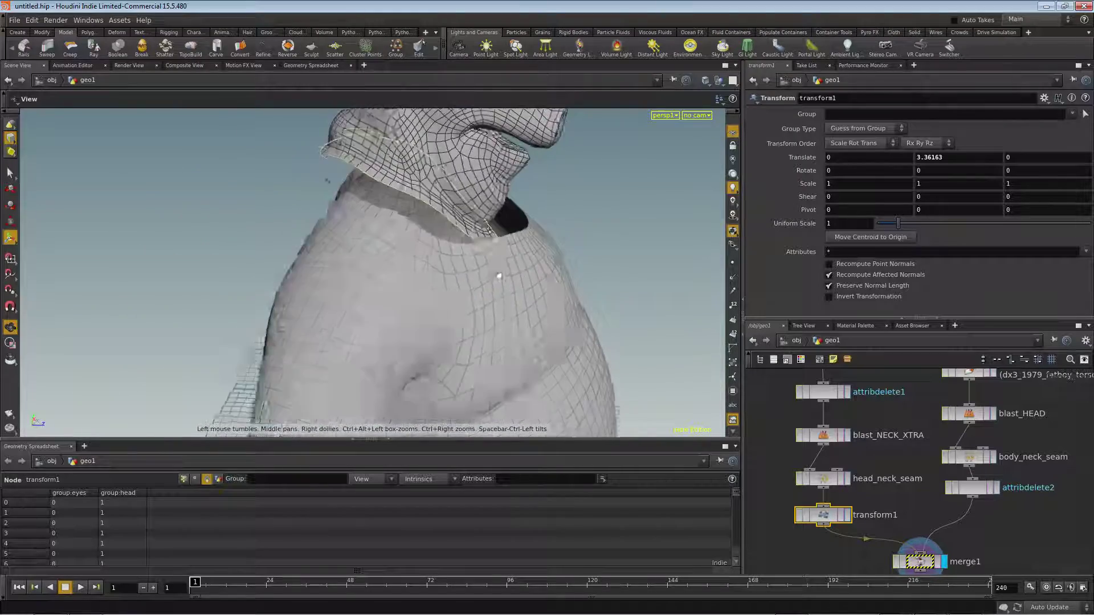
middle_drag(496, 286, 366, 300)
mouse_move(367, 300)
mouse_down()
mouse_move(356, 315)
mouse_move(378, 307)
mouse_move(361, 291)
mouse_up()
right_drag(362, 290, 194, 302)
drag(363, 312, 351, 288)
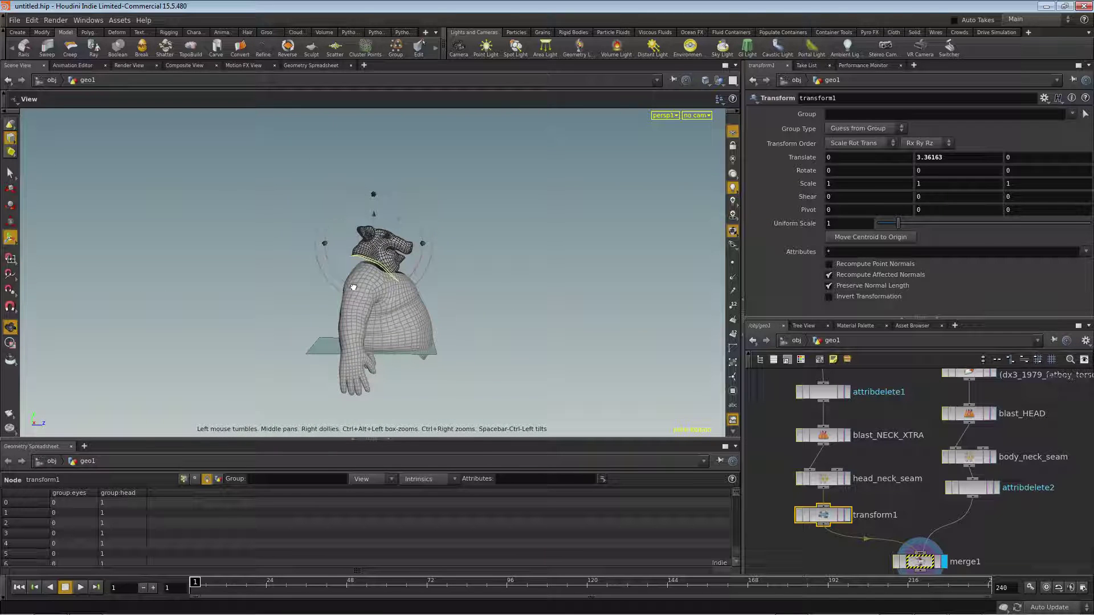
drag(401, 244, 412, 249)
drag(383, 215, 384, 220)
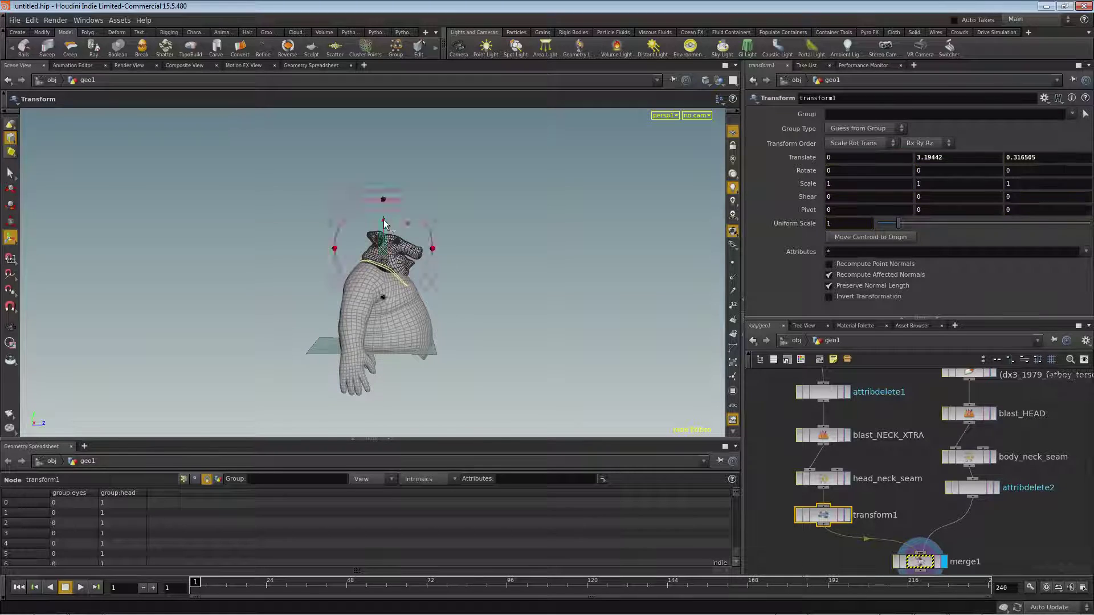
Examine from the front how the pig head's neck sits in the torso's neck opening
key(Escape)
drag(475, 287, 302, 320)
right_drag(337, 297, 701, 301)
drag(389, 313, 274, 349)
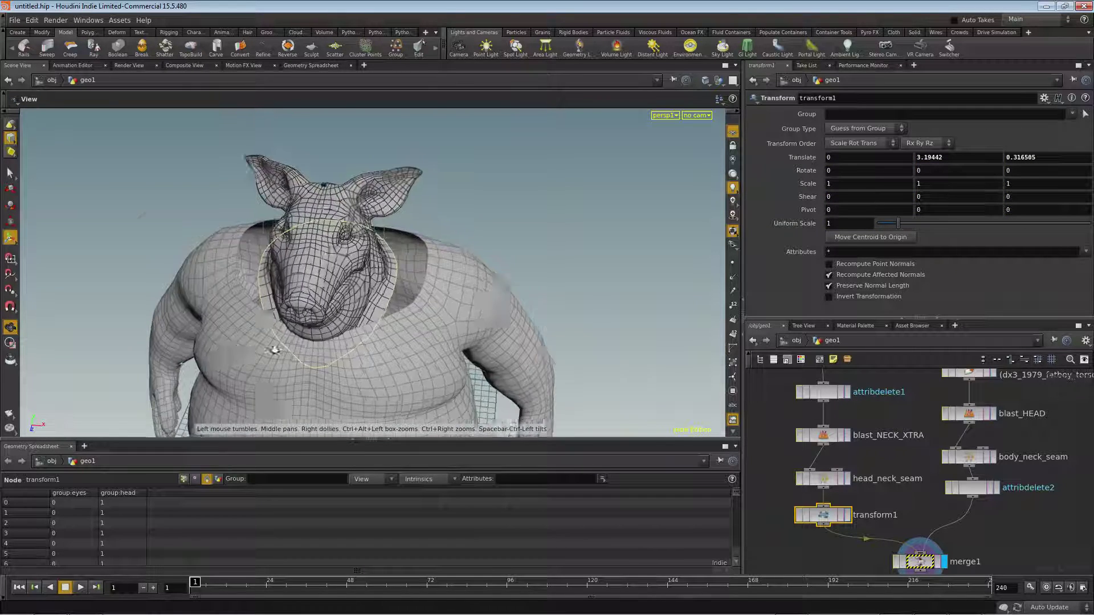
right_drag(273, 349, 396, 345)
drag(396, 345, 423, 367)
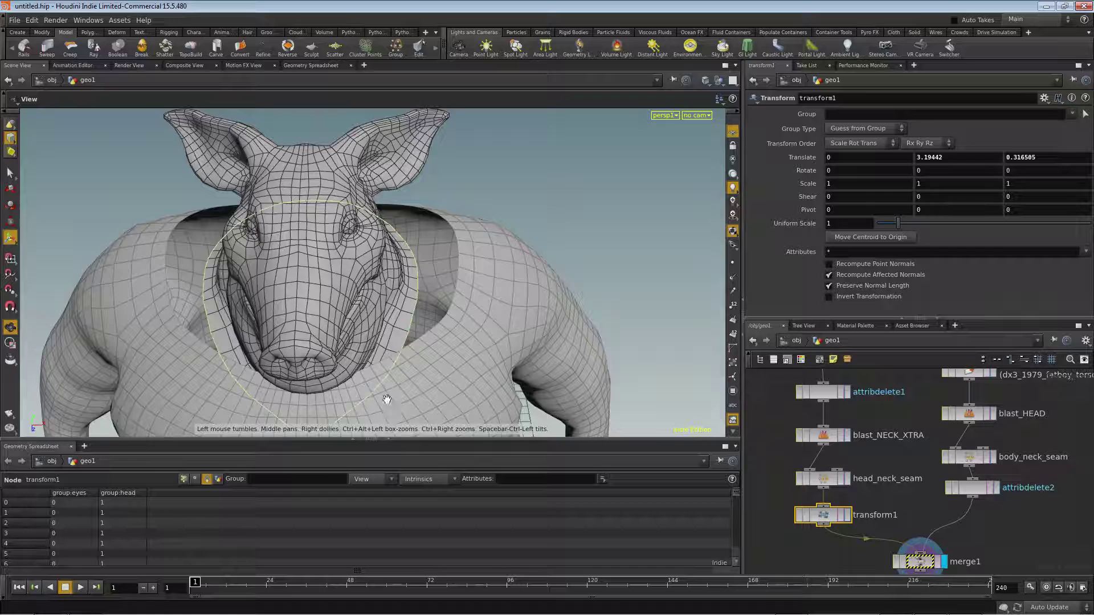
drag(368, 418, 328, 330)
key(Return)
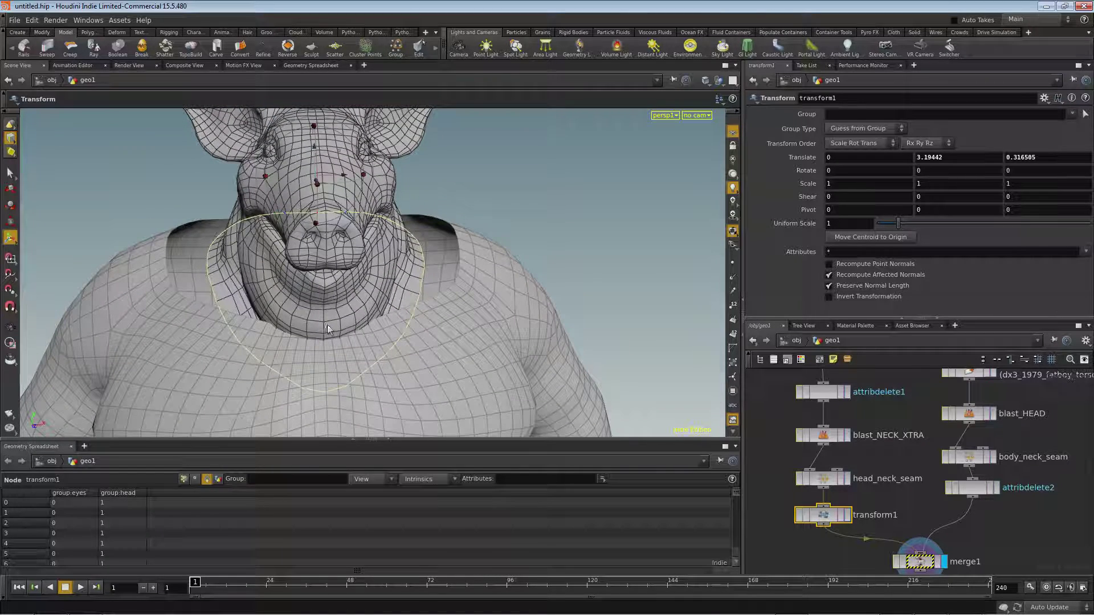
alt+middle_drag(418, 400, 447, 223)
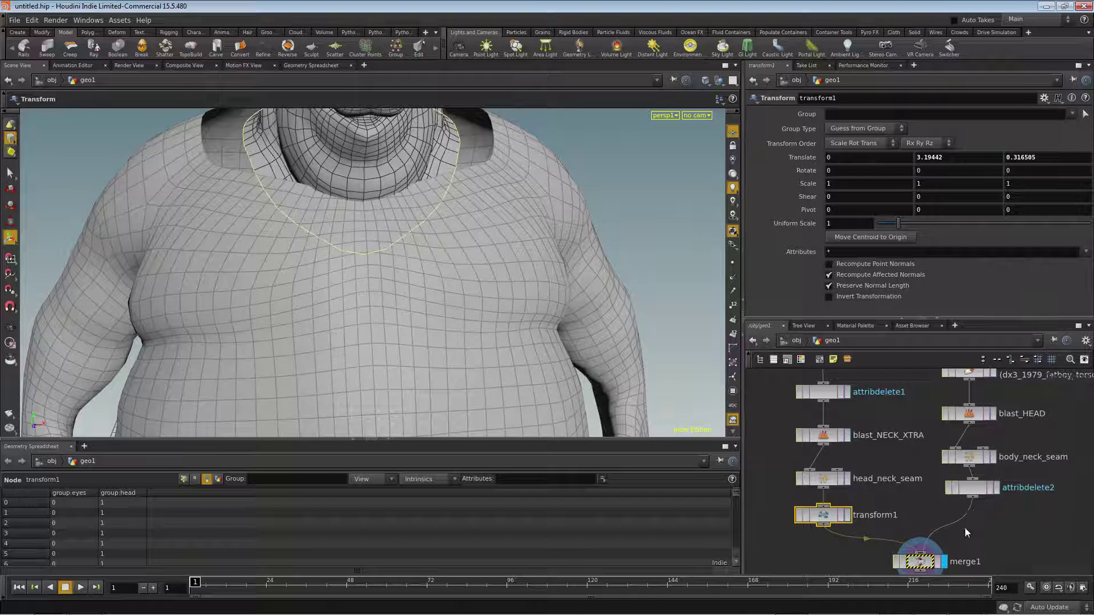
Insert an Edit node between attribdelete2 and merge1 on the body branch and display its result
click(972, 495)
key(Tab)
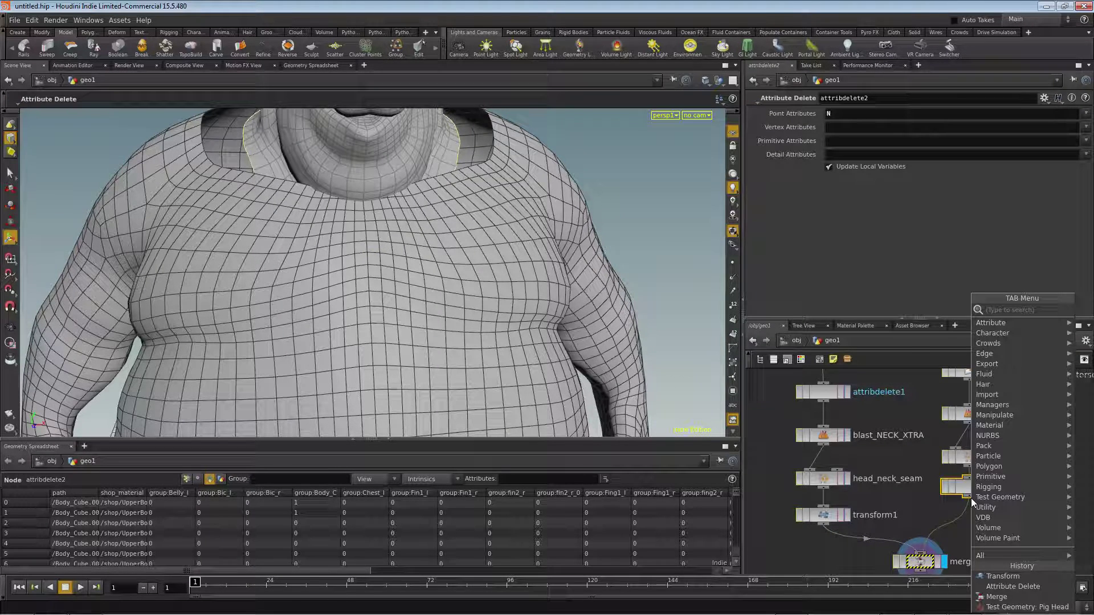
text(edit)
key(Return)
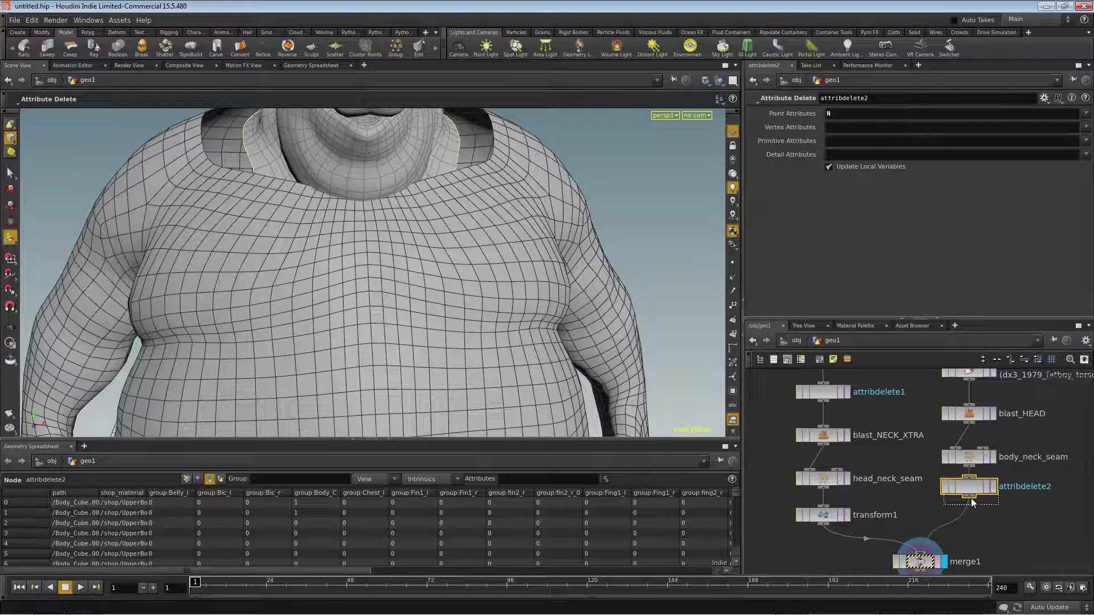
click(968, 520)
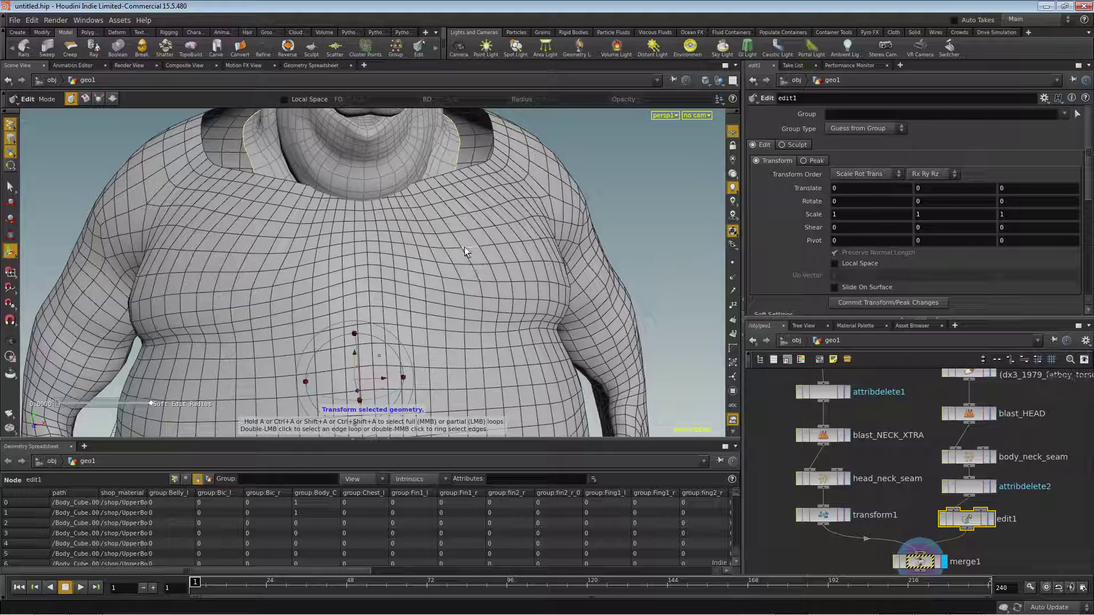
click(992, 520)
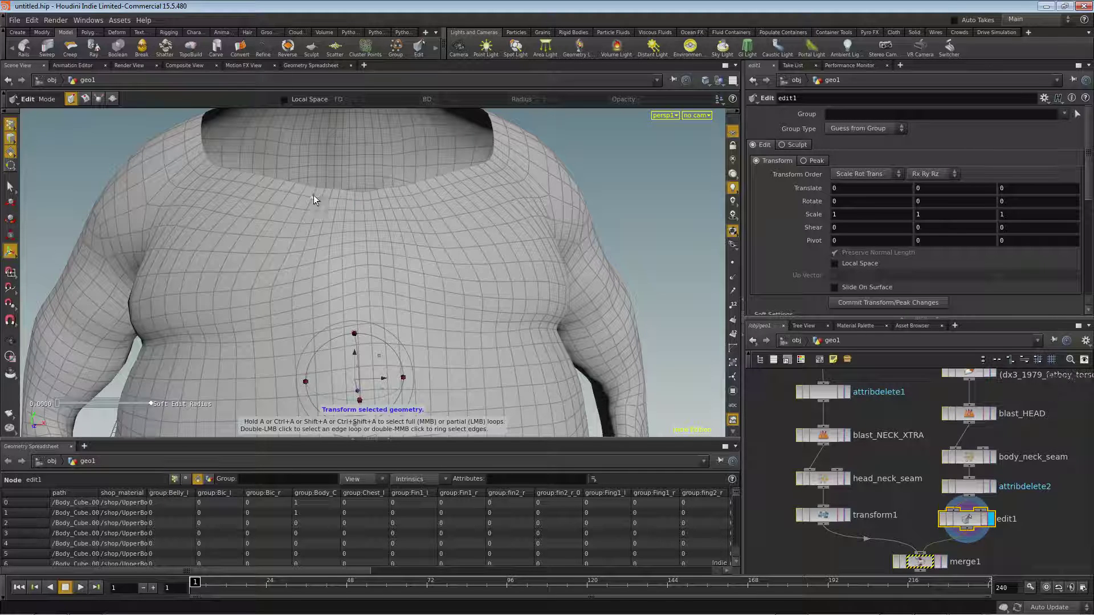
Select the front centre point on the torso's neck opening and set the soft radius to 1
click(364, 203)
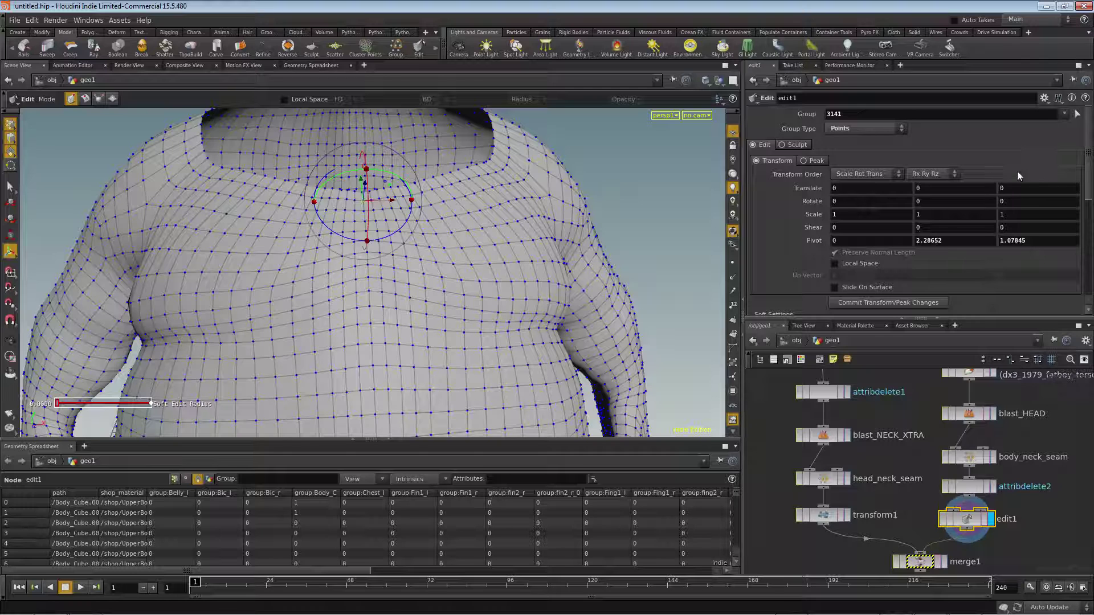
scroll(1087, 195, down, 5)
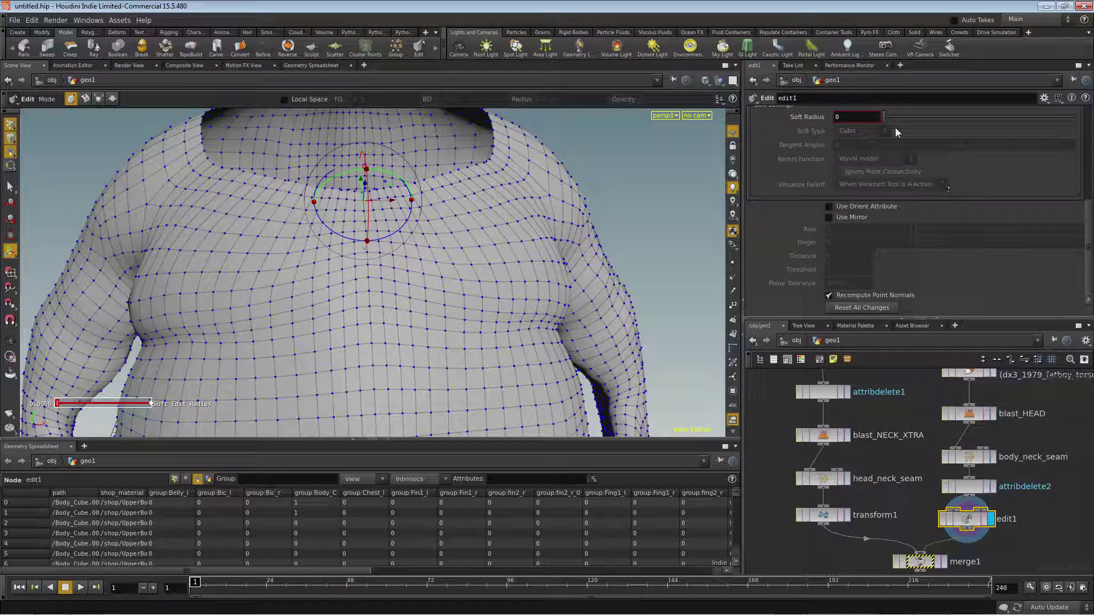
drag(886, 119, 1072, 118)
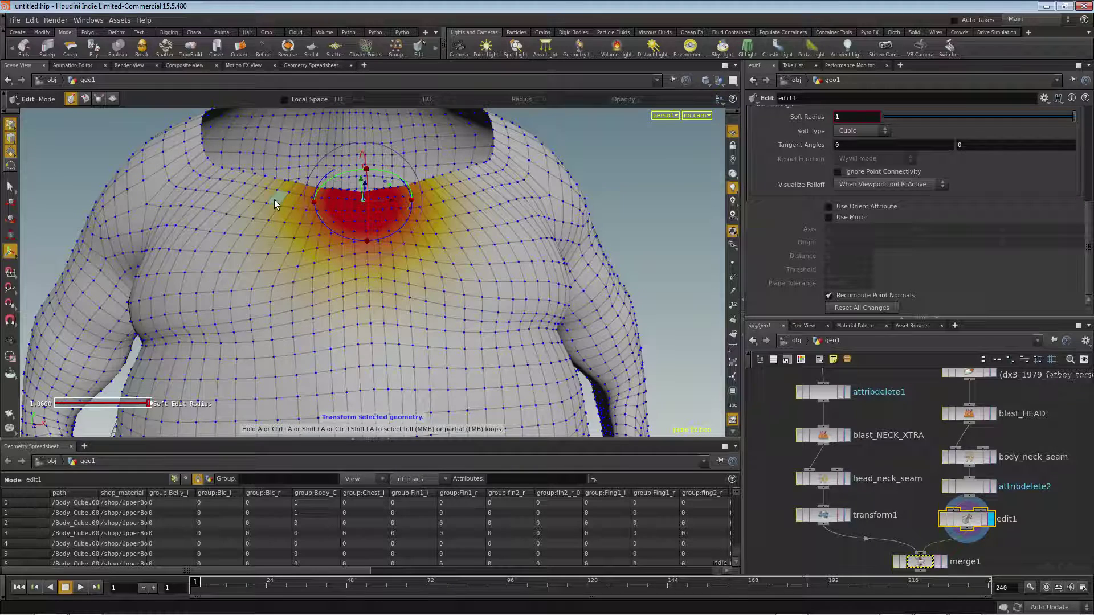
Align the edit handle at the front of the neck opening to World
alt+drag(274, 198, 505, 190)
key(Return)
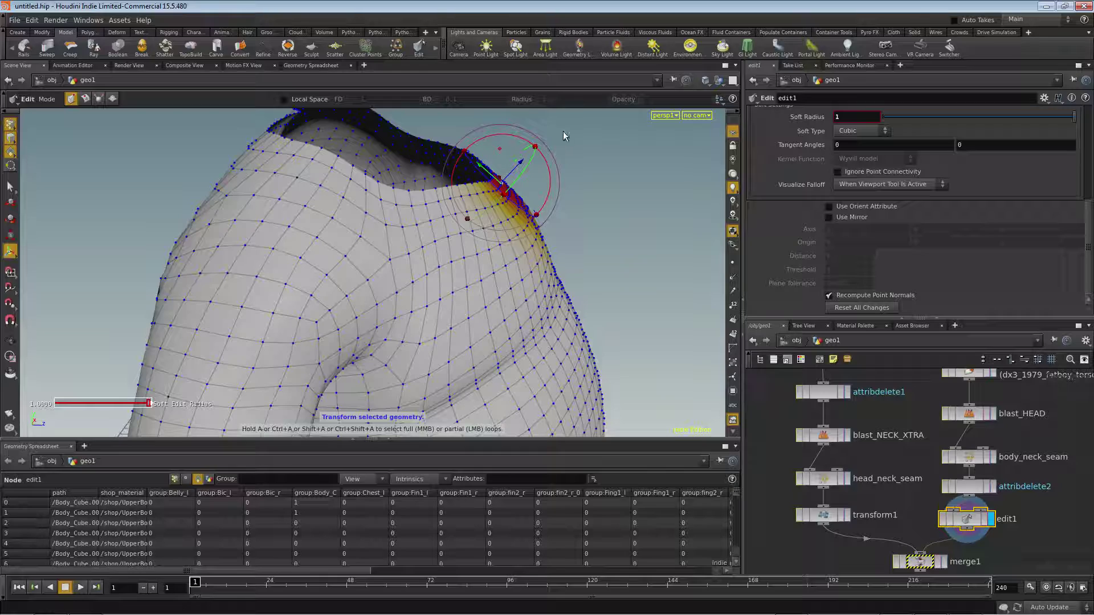
key(Escape)
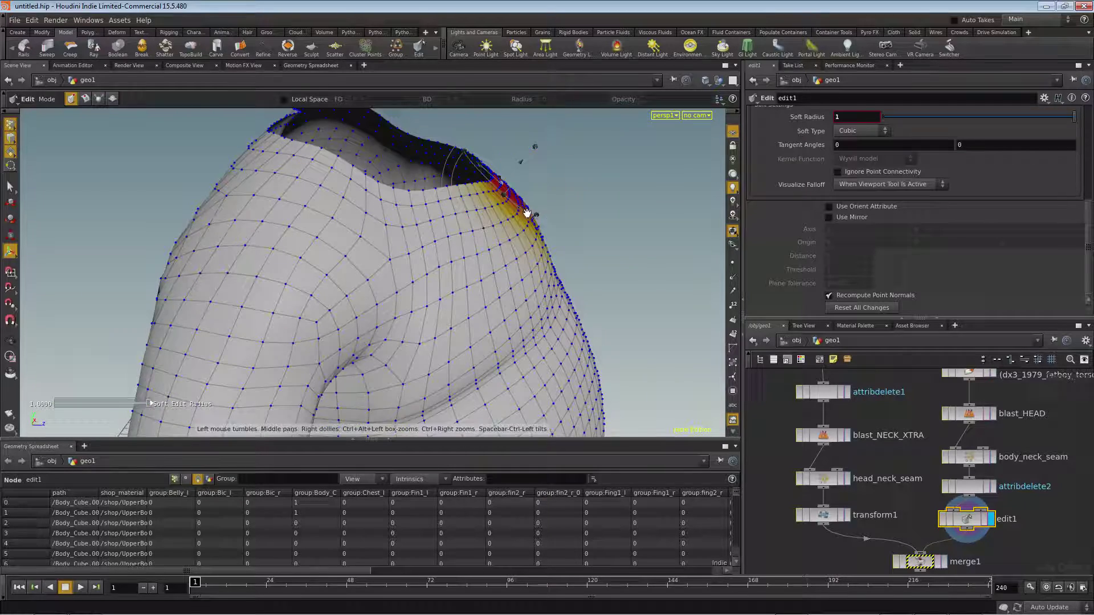
drag(524, 214, 423, 221)
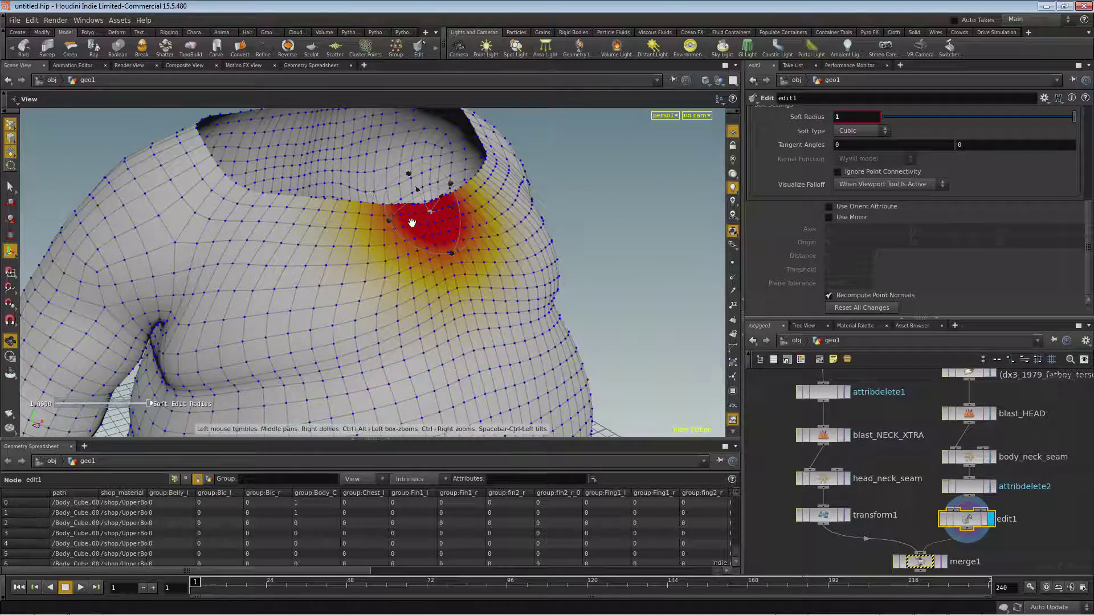
middle_drag(411, 222, 422, 237)
right_drag(422, 237, 528, 232)
key(Return)
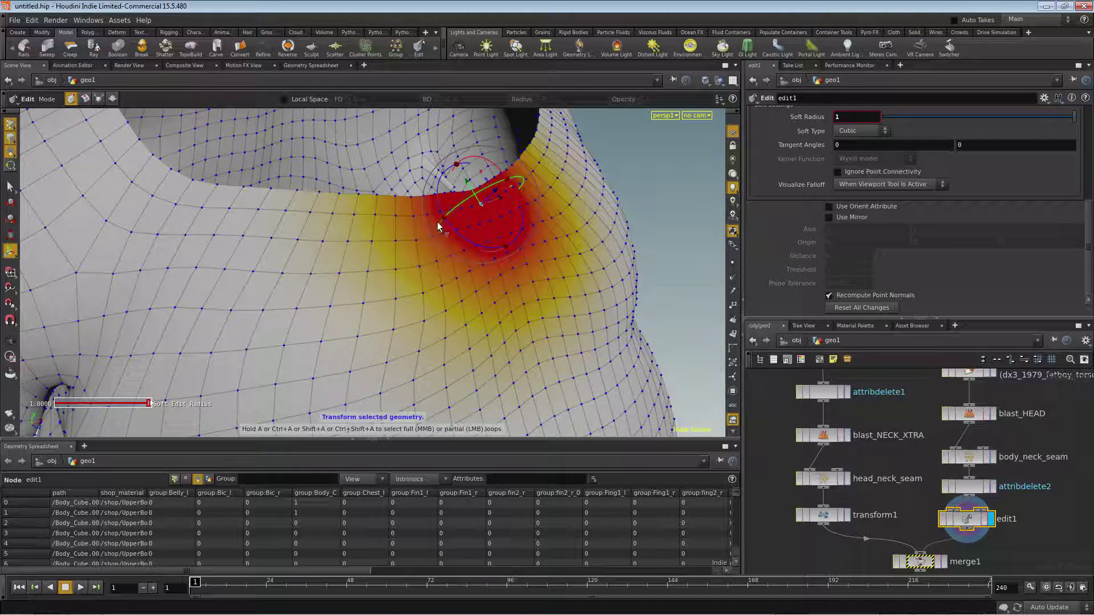
right_click(481, 211)
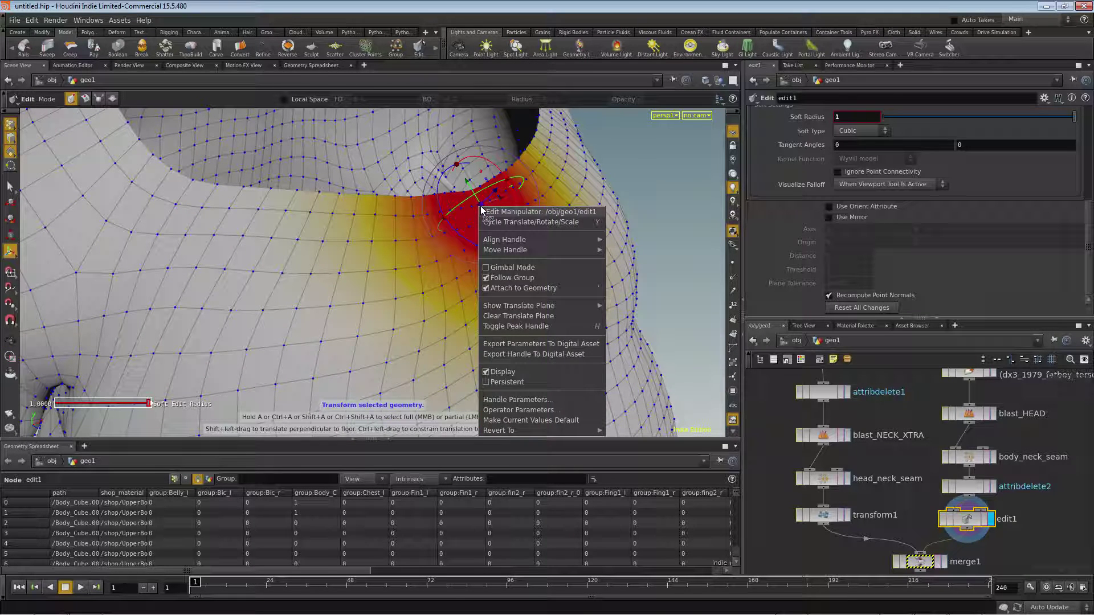
mouse_move(518, 240)
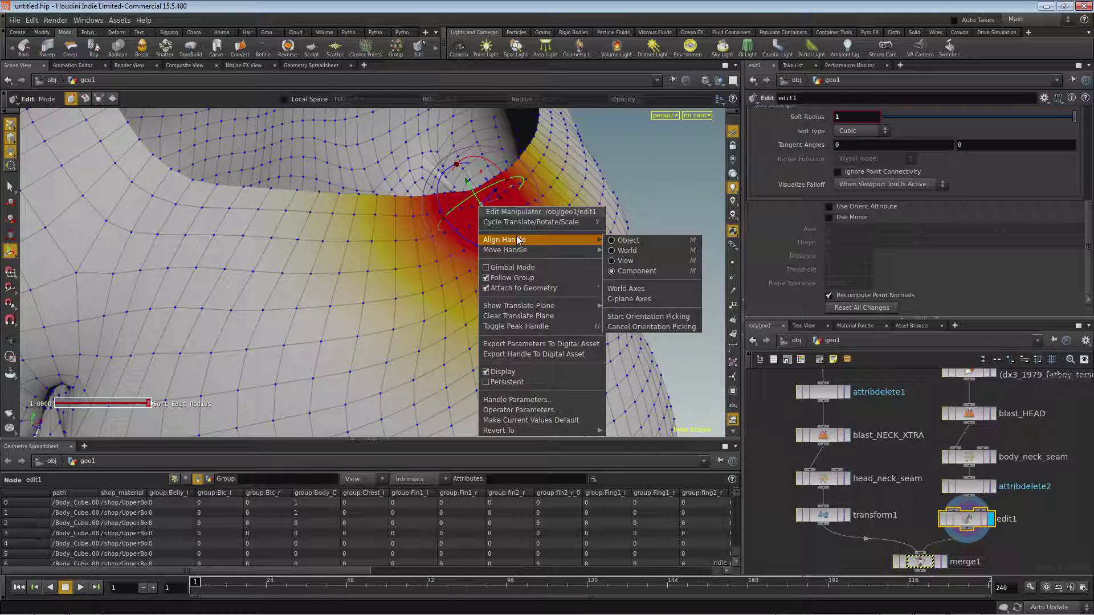
click(627, 252)
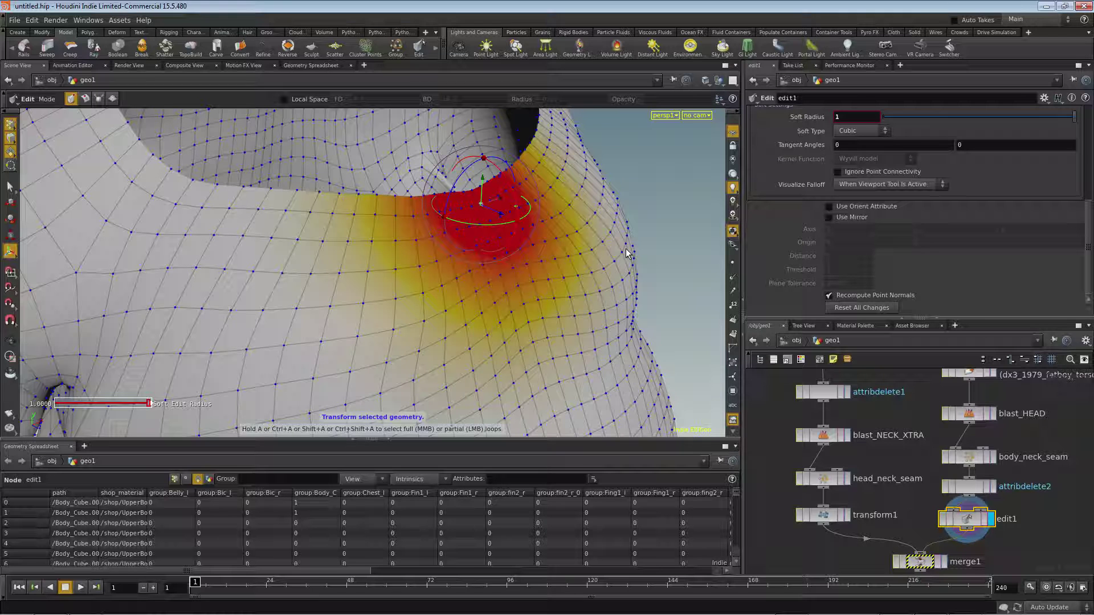
Pull the front edge of the torso's neck opening forward, away from the chest
alt+drag(614, 254, 490, 254)
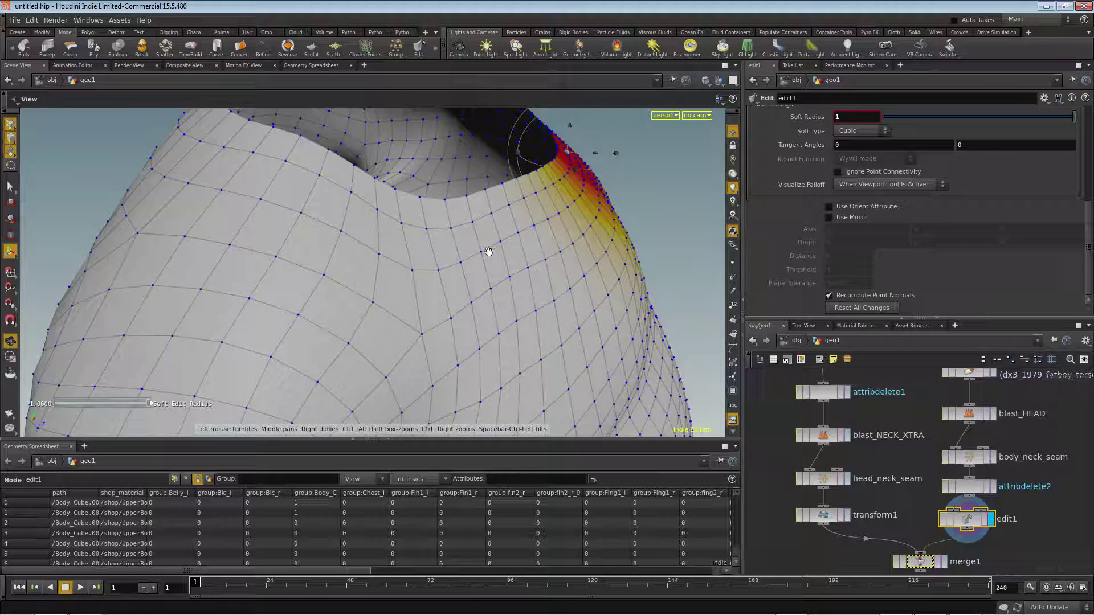
drag(593, 155, 659, 157)
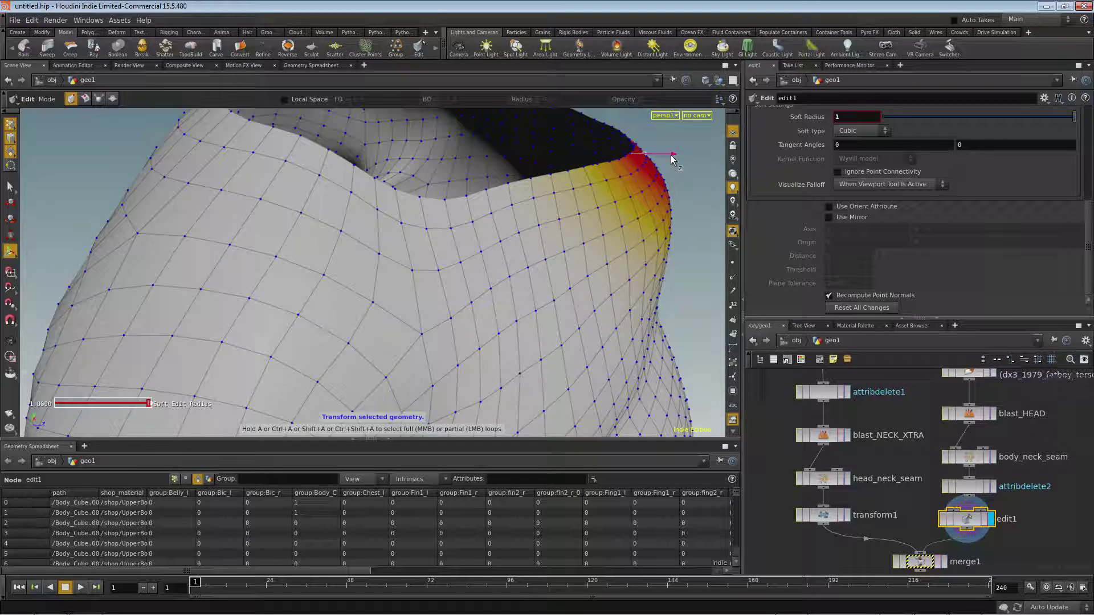
drag(670, 160, 661, 160)
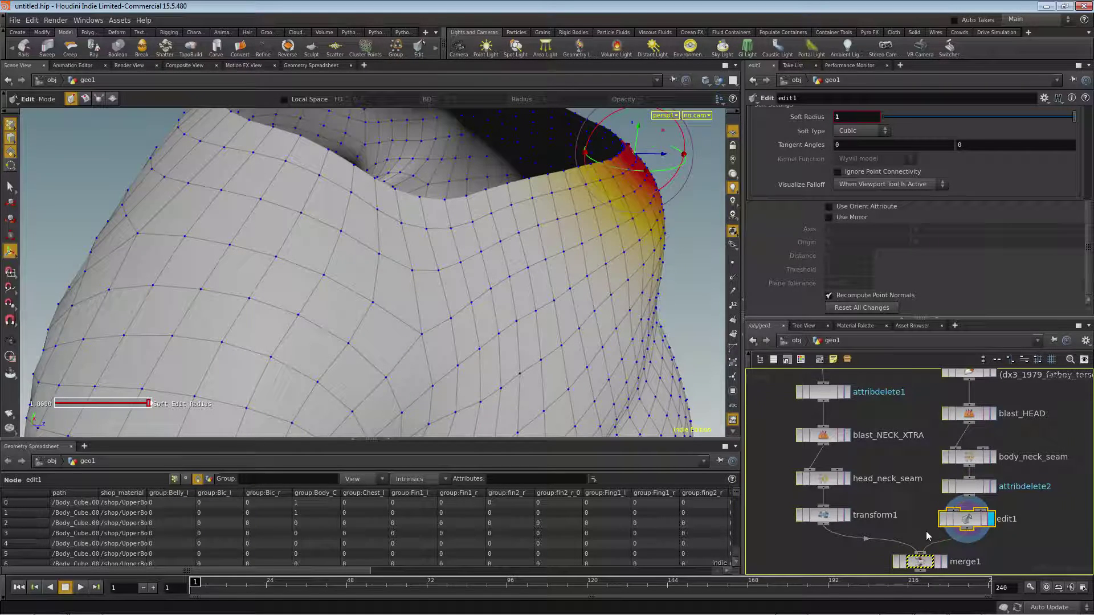
Display merge1 and lower the front of the torso's neck opening below the pig head's neck edge
middle_drag(927, 536, 927, 438)
click(944, 464)
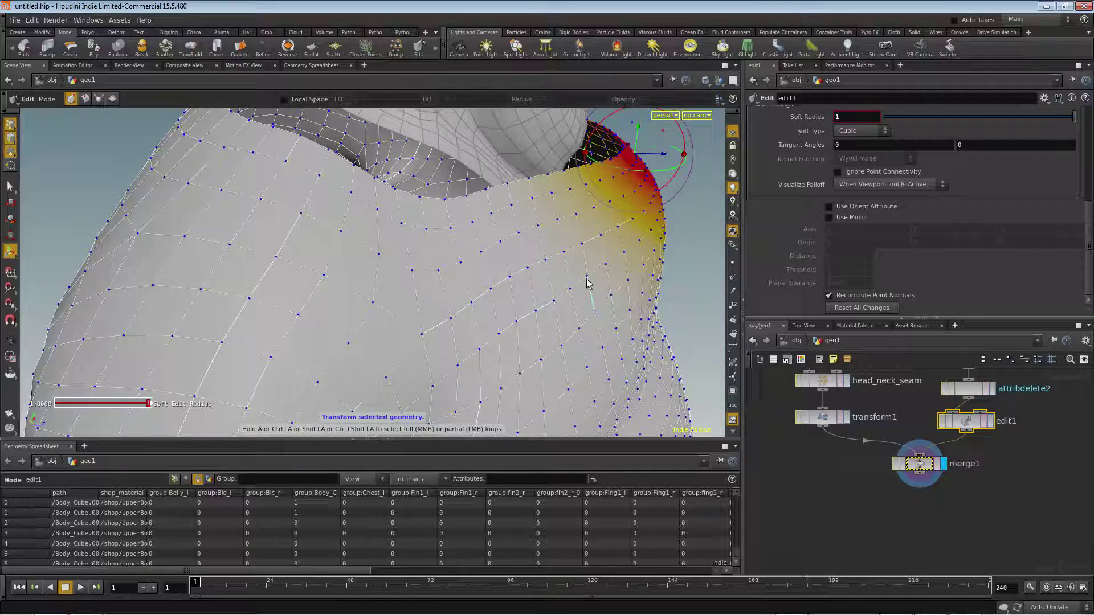
alt+drag(587, 283, 537, 288)
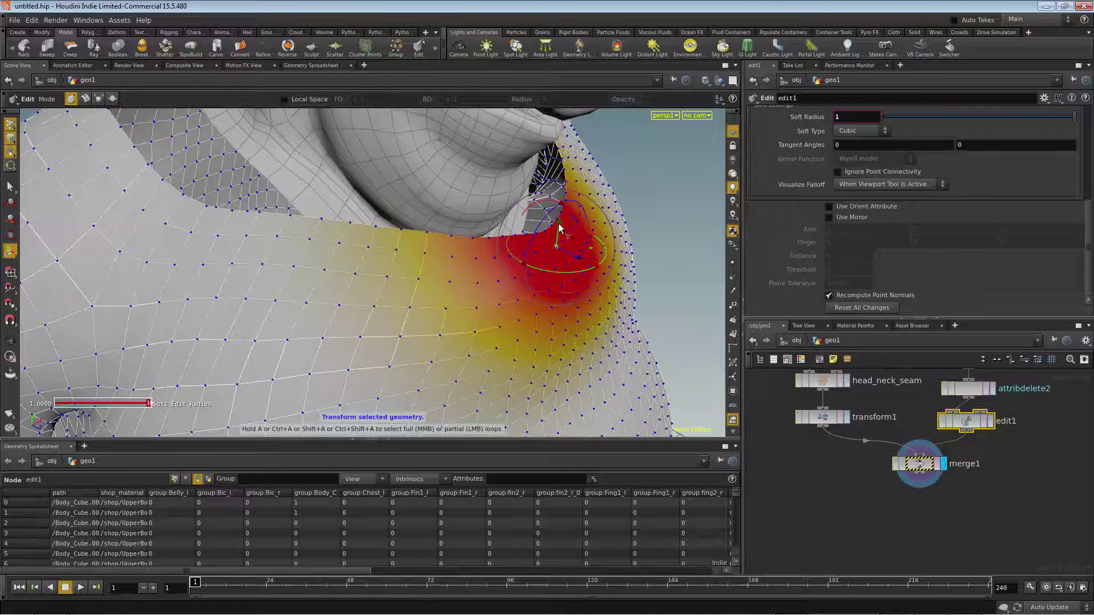
alt+drag(556, 241, 540, 301)
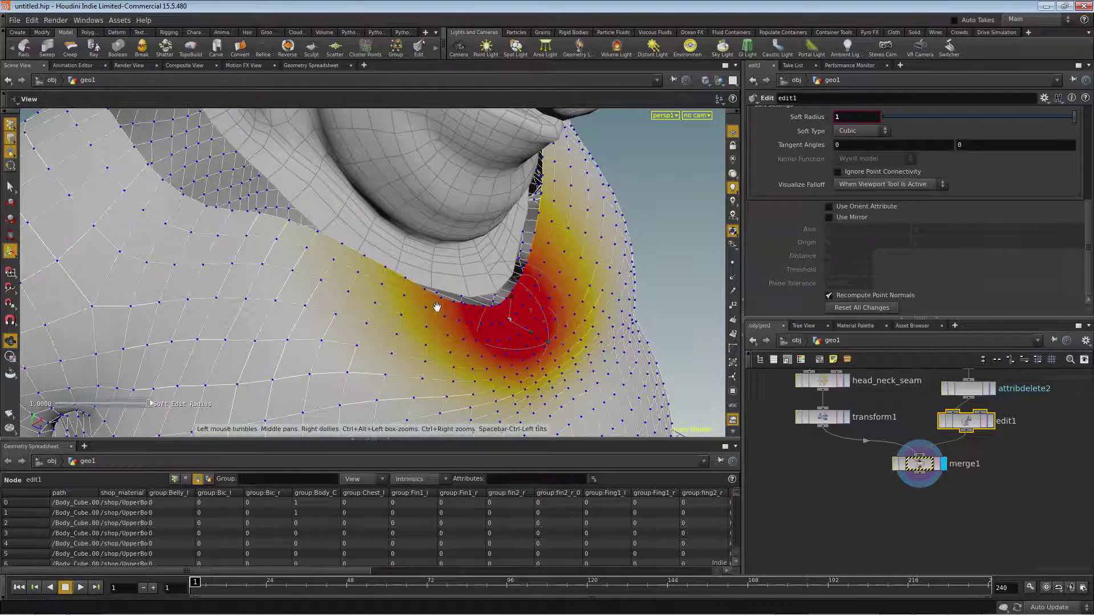
Move the front of the neck opening slightly further forward and fine-tune its height beneath the pig head's neck
alt+drag(437, 308, 323, 298)
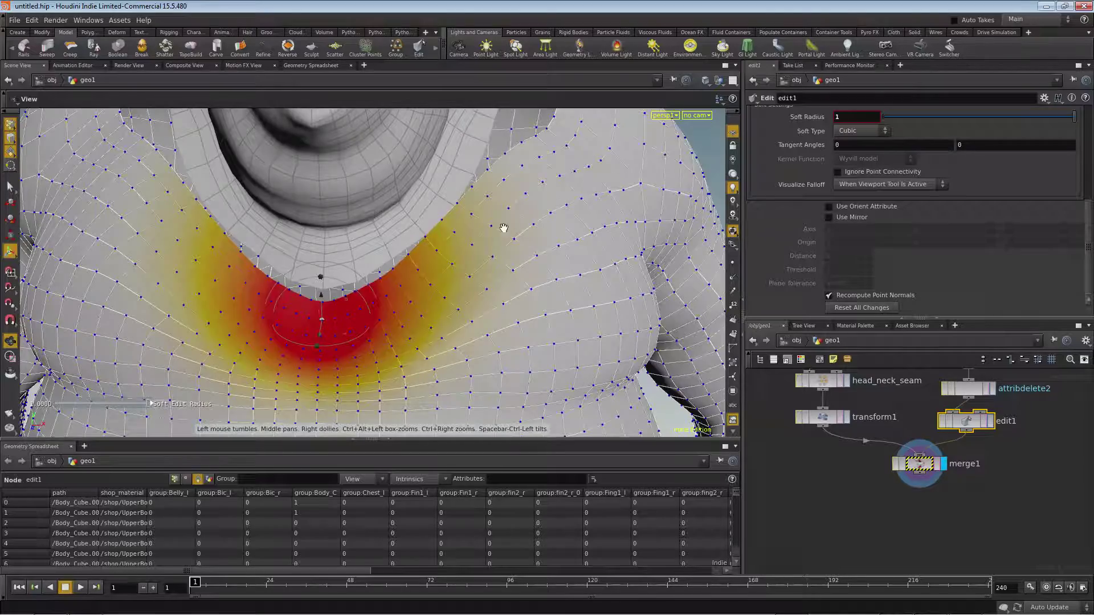
alt+right_drag(504, 228, 445, 242)
alt+drag(445, 241, 564, 199)
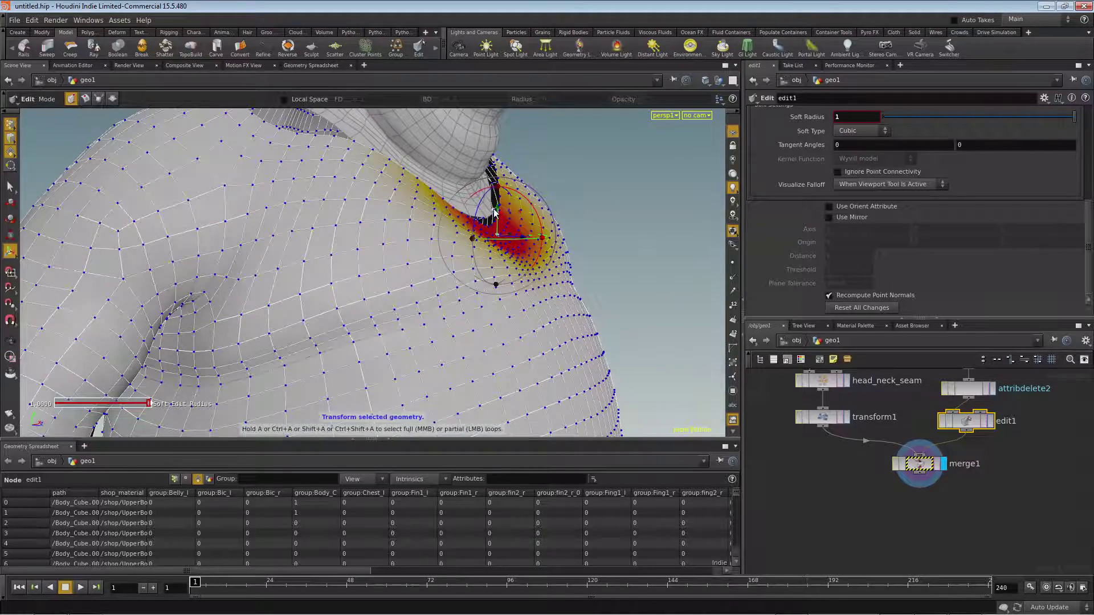
drag(501, 214, 530, 216)
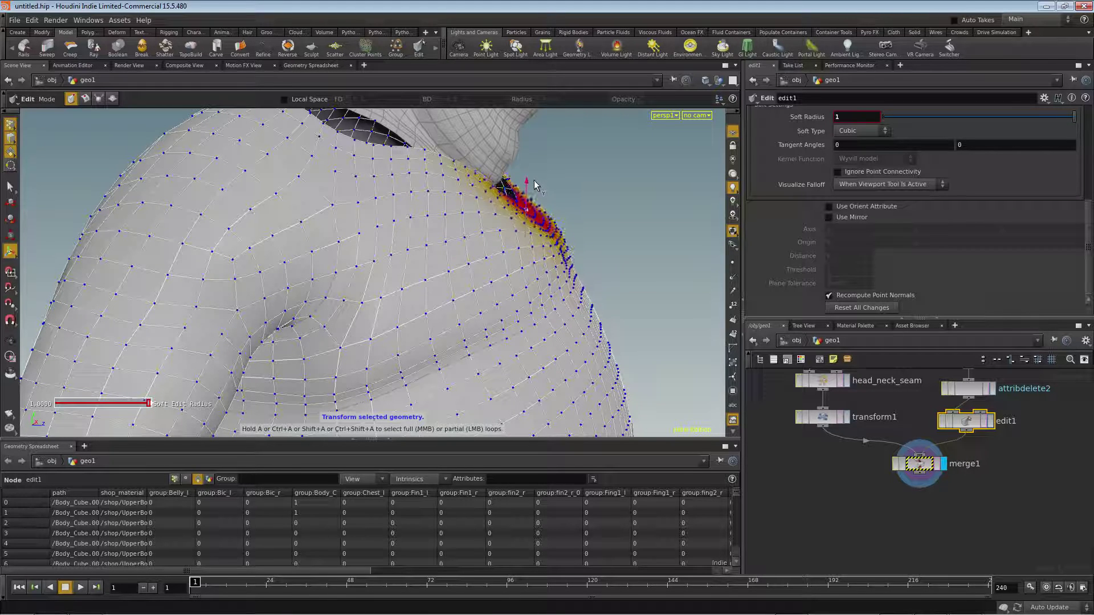
drag(536, 173, 536, 176)
Tilt the pig head with transform1 to about -4.36 in X rotation and reposition it to about 3.31 in Y and 0.24 in Z
alt+drag(513, 211, 450, 242)
click(823, 417)
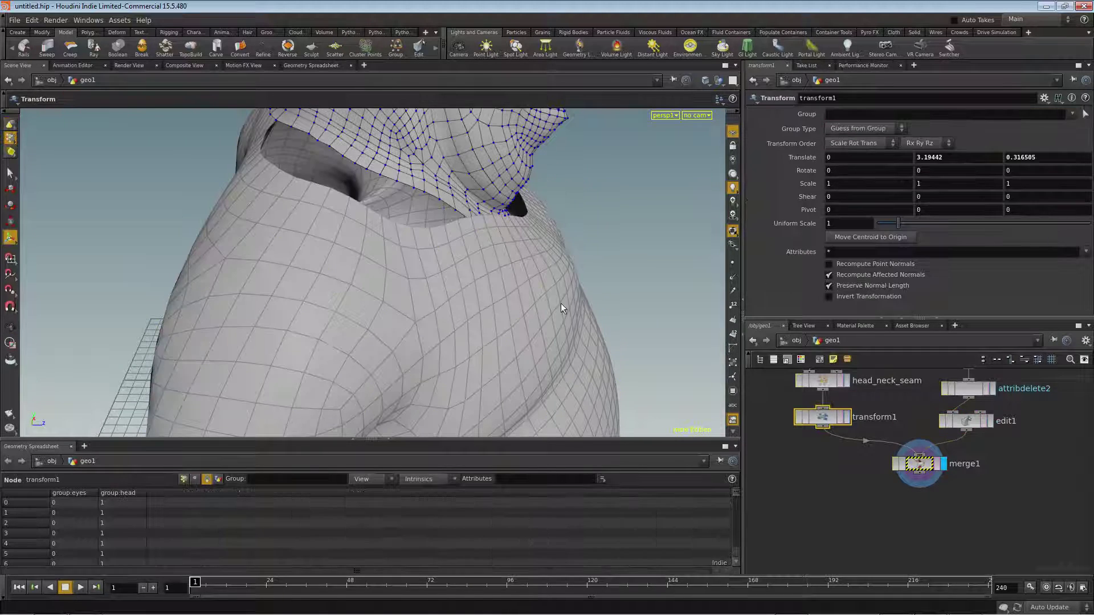
alt+right_drag(435, 337, 264, 313)
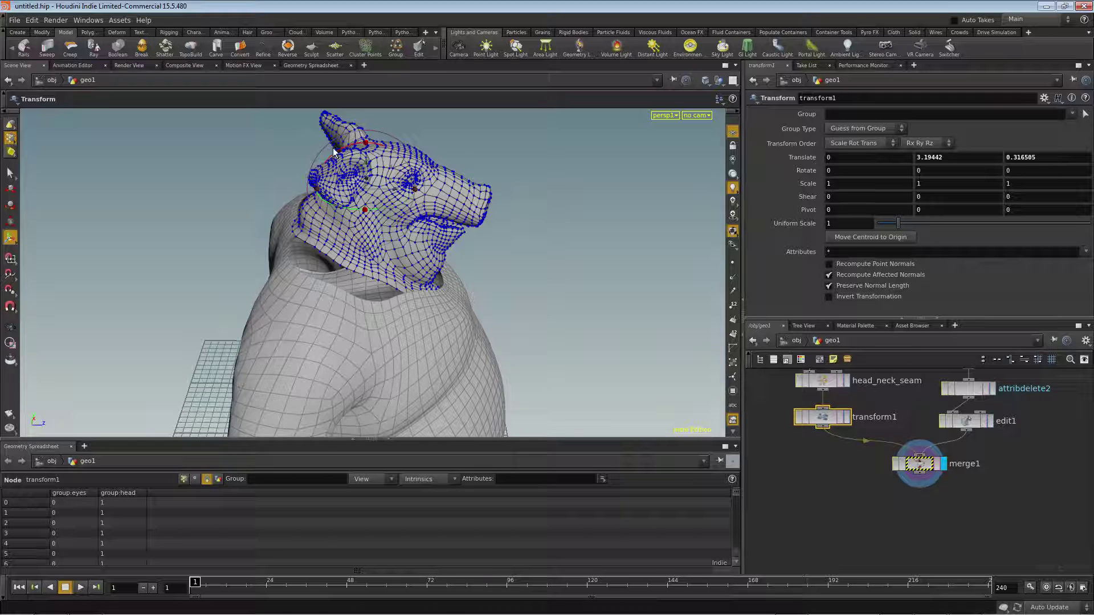
drag(338, 154, 338, 157)
drag(396, 189, 283, 158)
alt+right_drag(283, 159, 520, 292)
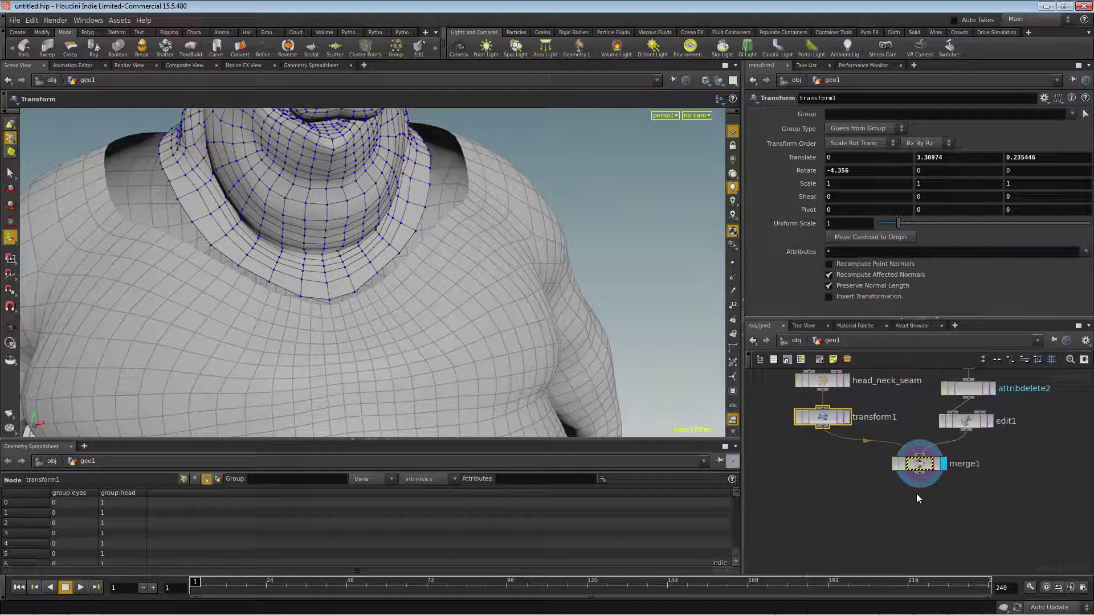
Add a PolyBridge node below merge1 and set its source group to body_neck_seam
key(Tab)
text(polyd)
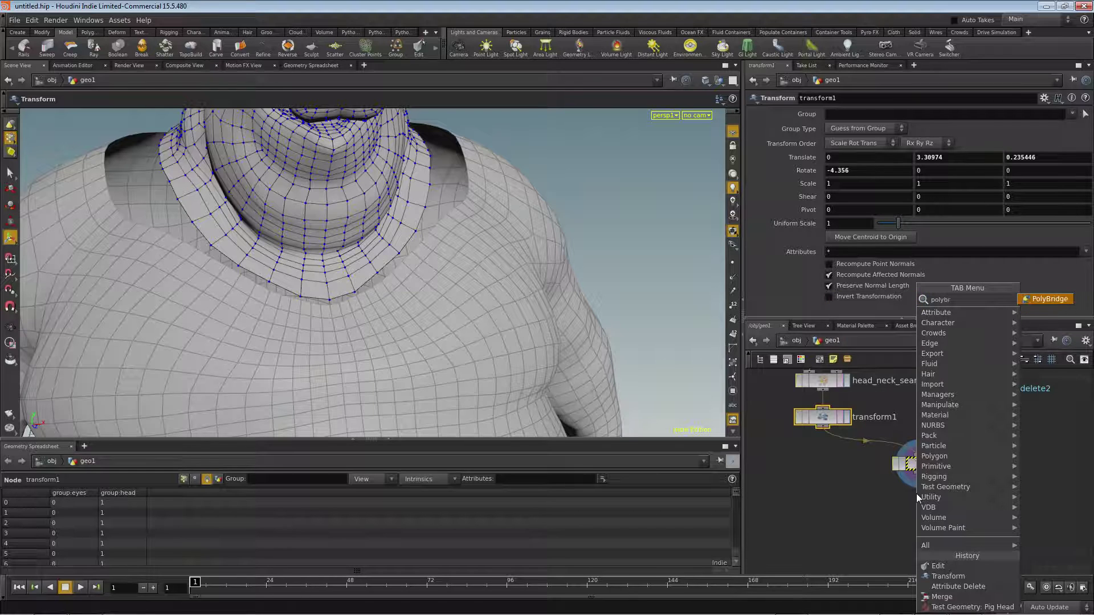
click(1037, 298)
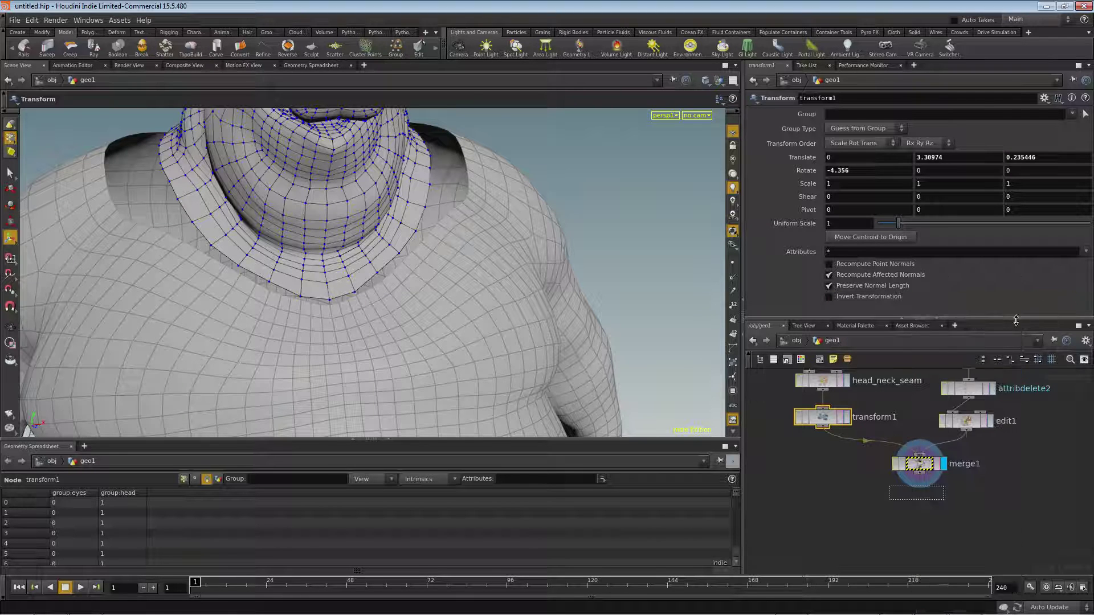
click(916, 512)
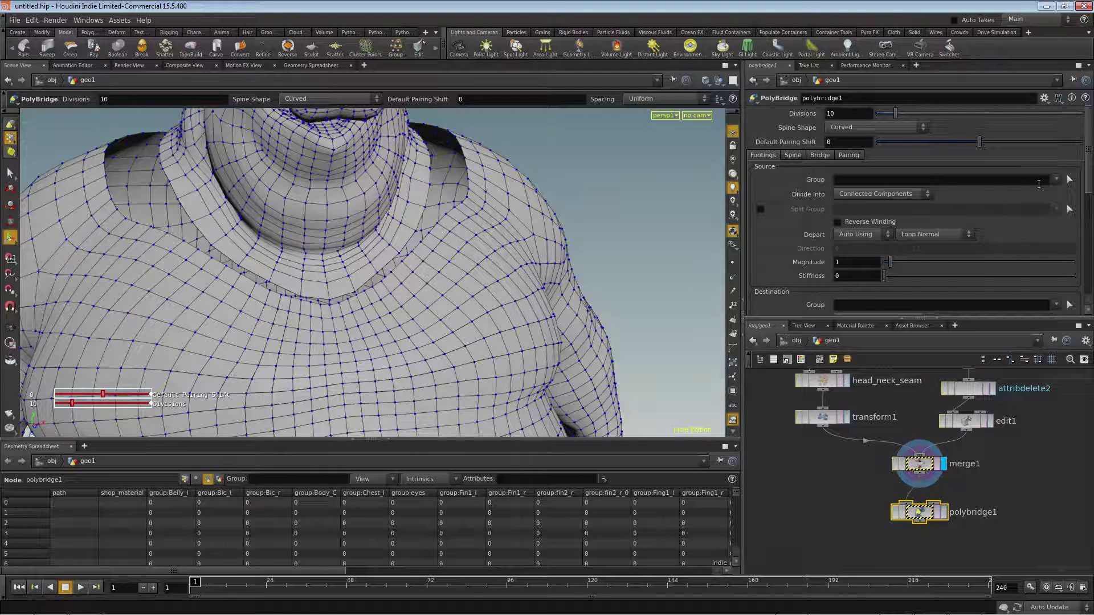
click(1056, 179)
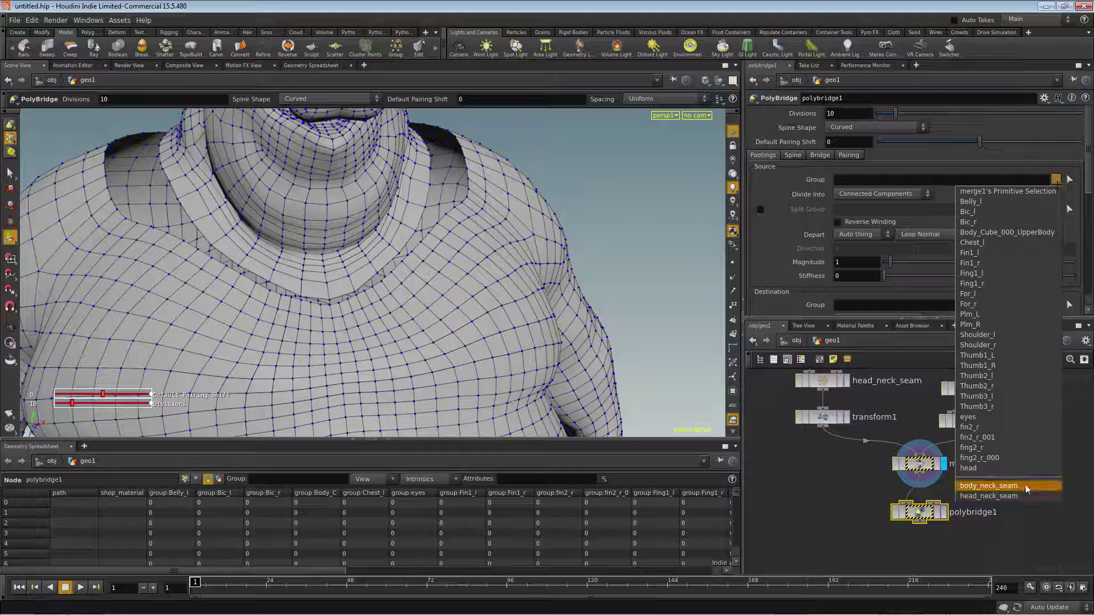
click(1025, 487)
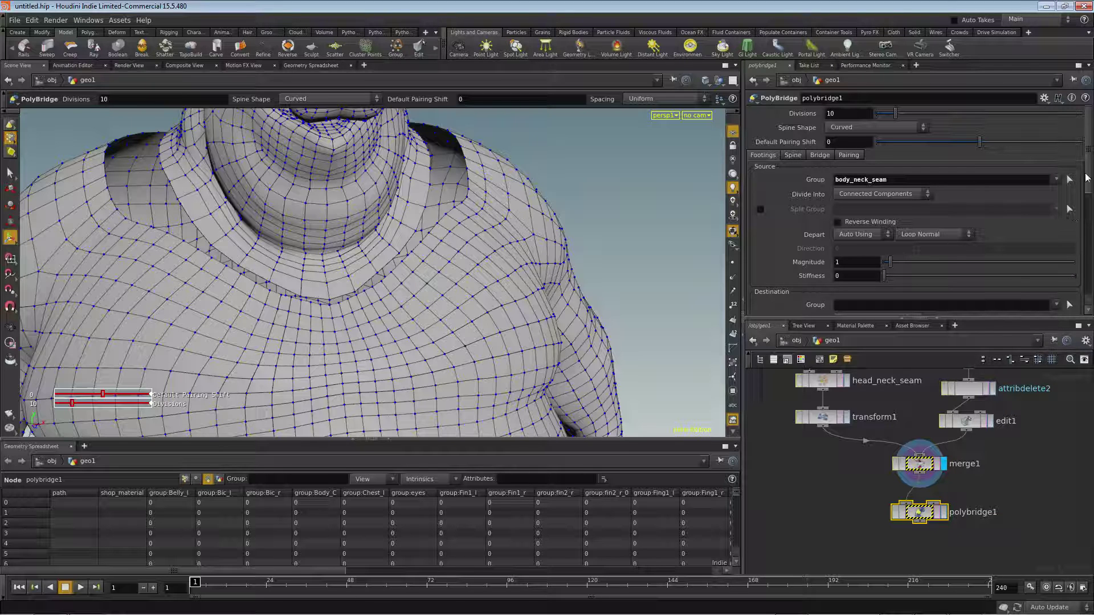
Set polybridge1's destination group to head_neck_seam and display the node to check the bridge around the neck
drag(1086, 178, 1090, 202)
click(1056, 245)
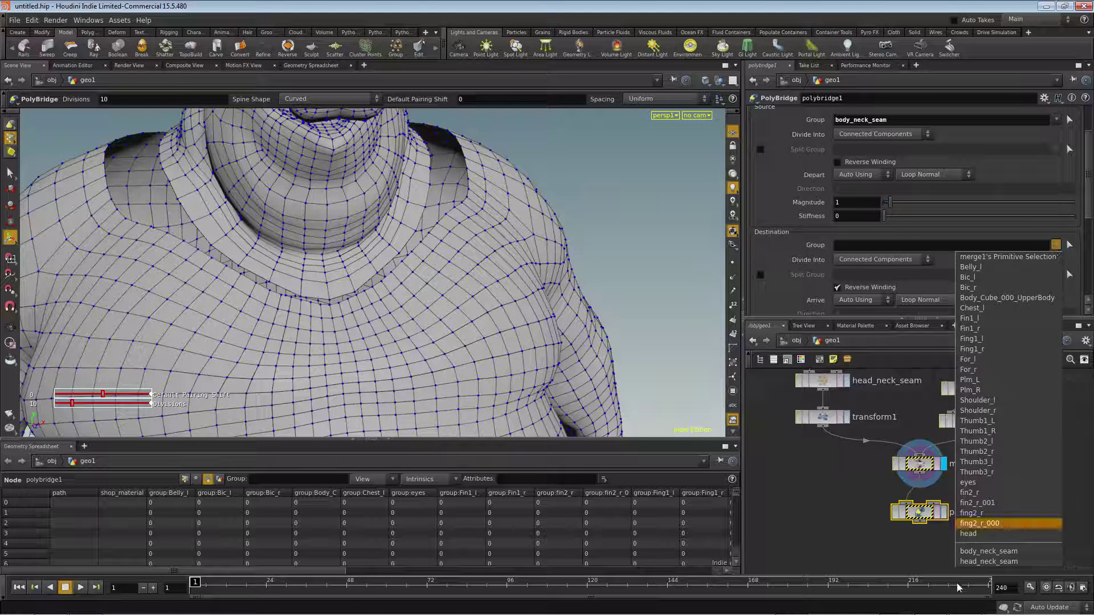
click(987, 563)
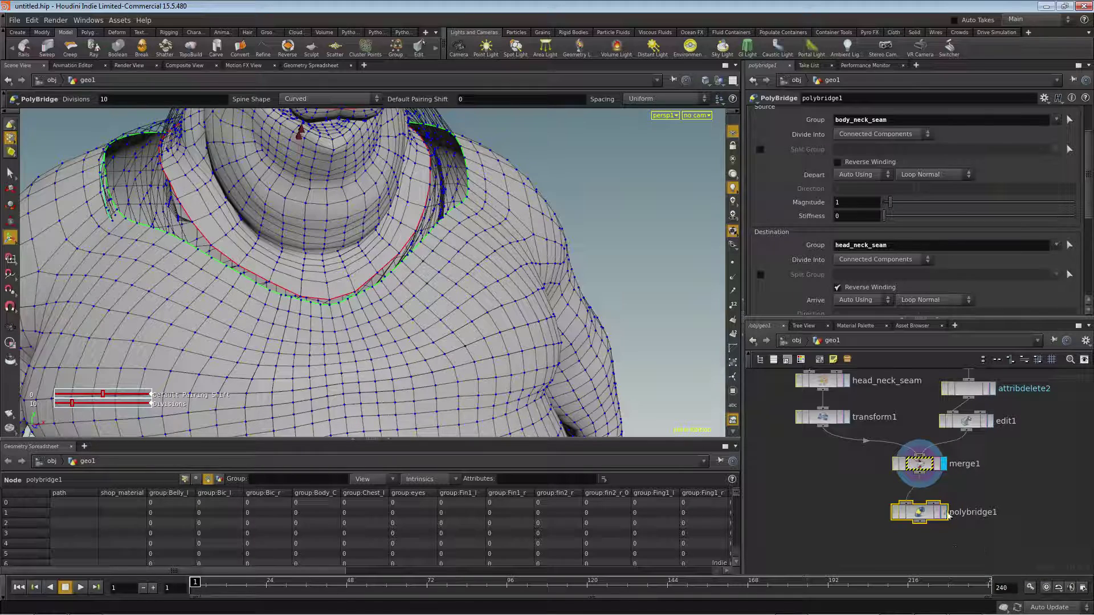
click(944, 512)
alt+drag(210, 171, 467, 197)
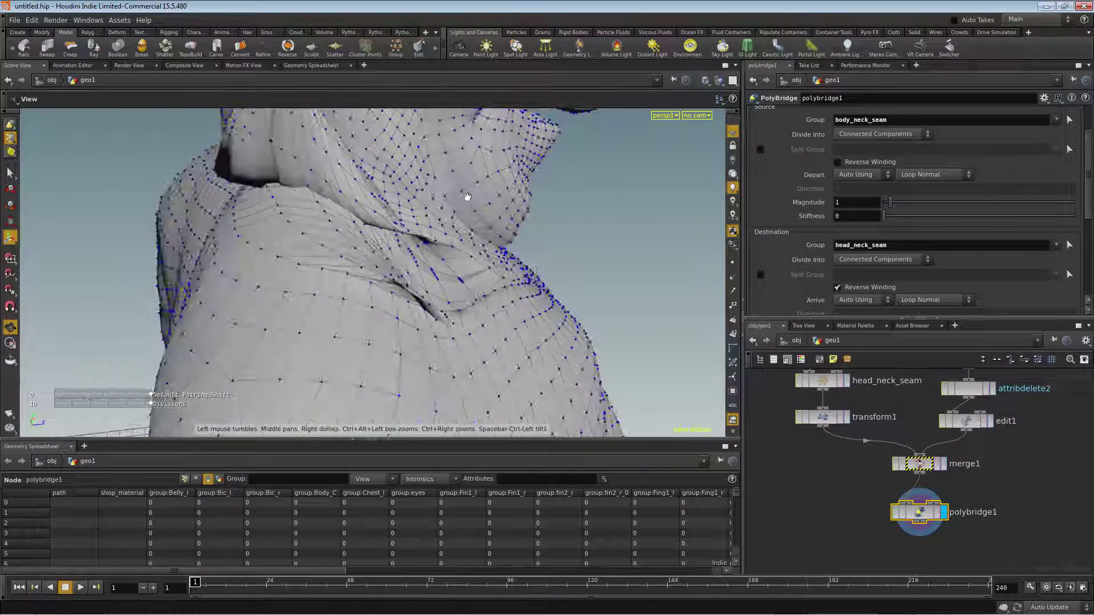
alt+right_drag(467, 197, 228, 188)
alt+drag(458, 269, 447, 245)
Raise the pig head with transform1 to about 5.21 in Y translation to stretch the bridged neck for inspection
click(836, 418)
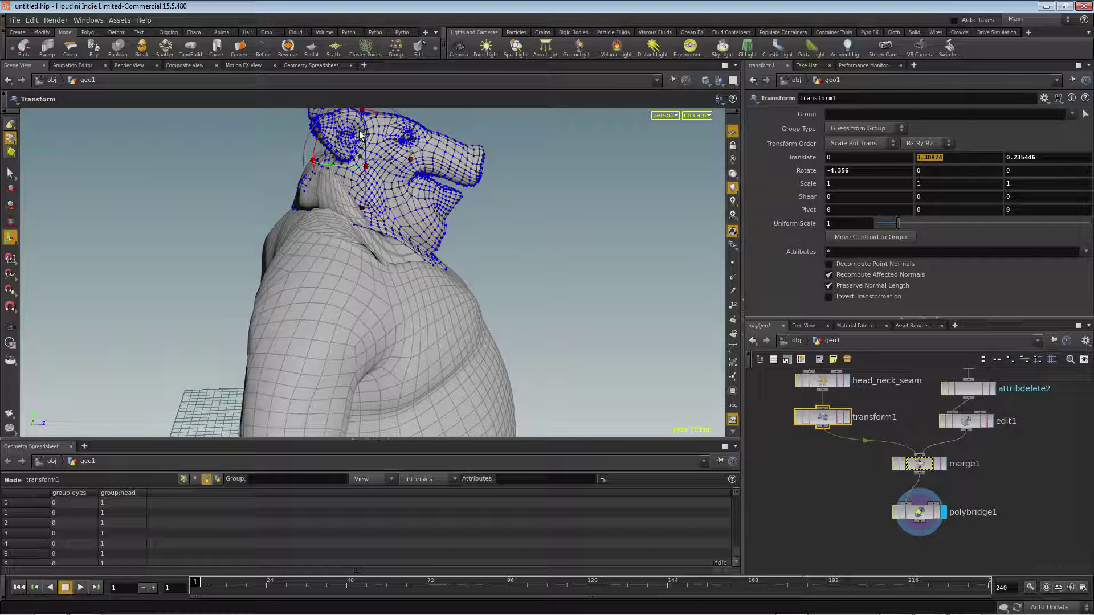
drag(361, 135, 400, 266)
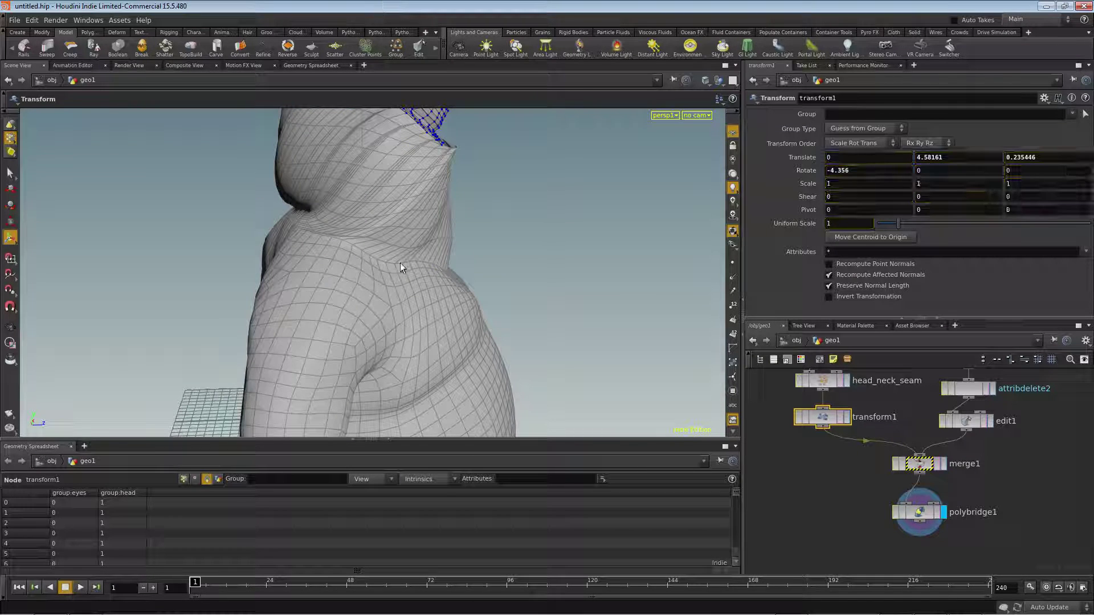
alt+middle_drag(401, 228, 420, 415)
alt+right_drag(420, 415, 171, 322)
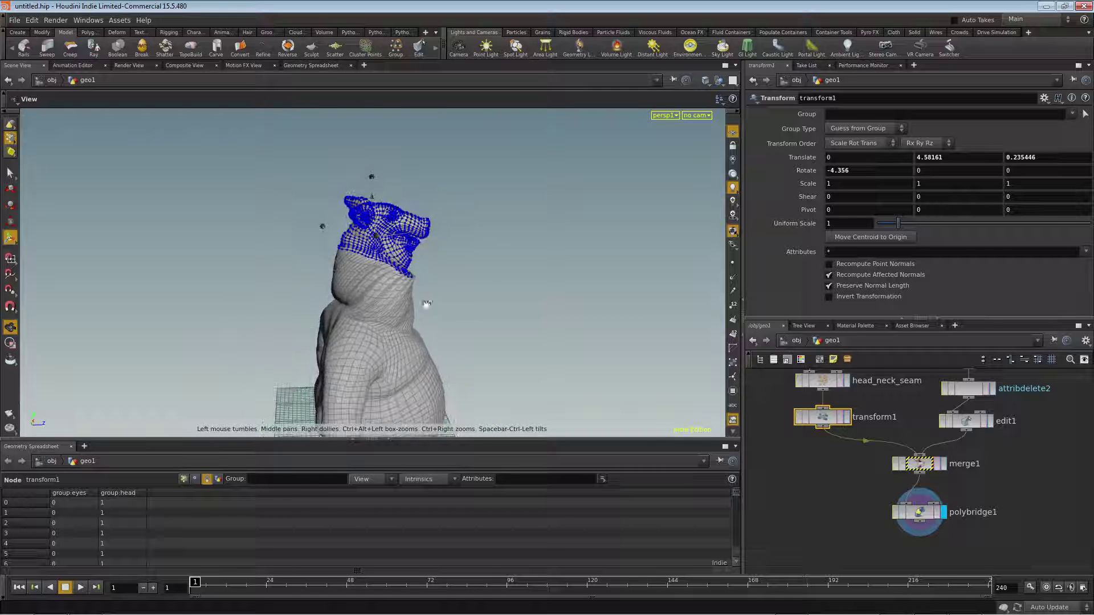
drag(427, 304, 296, 199)
key(t)
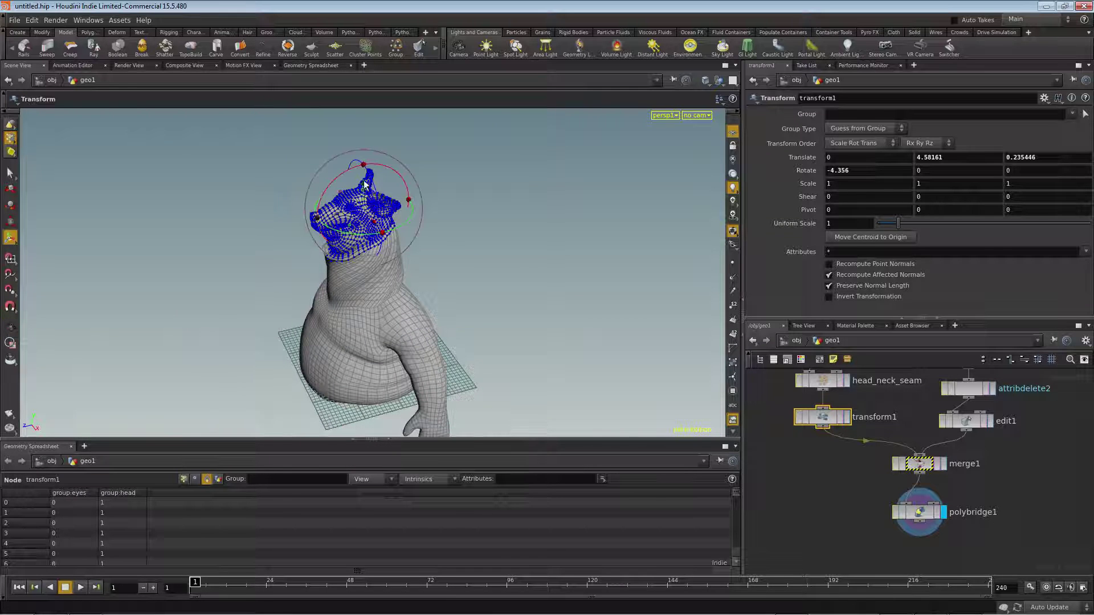
mouse_move(365, 184)
mouse_down()
mouse_move(368, 108)
mouse_move(366, 162)
mouse_up()
key(Escape)
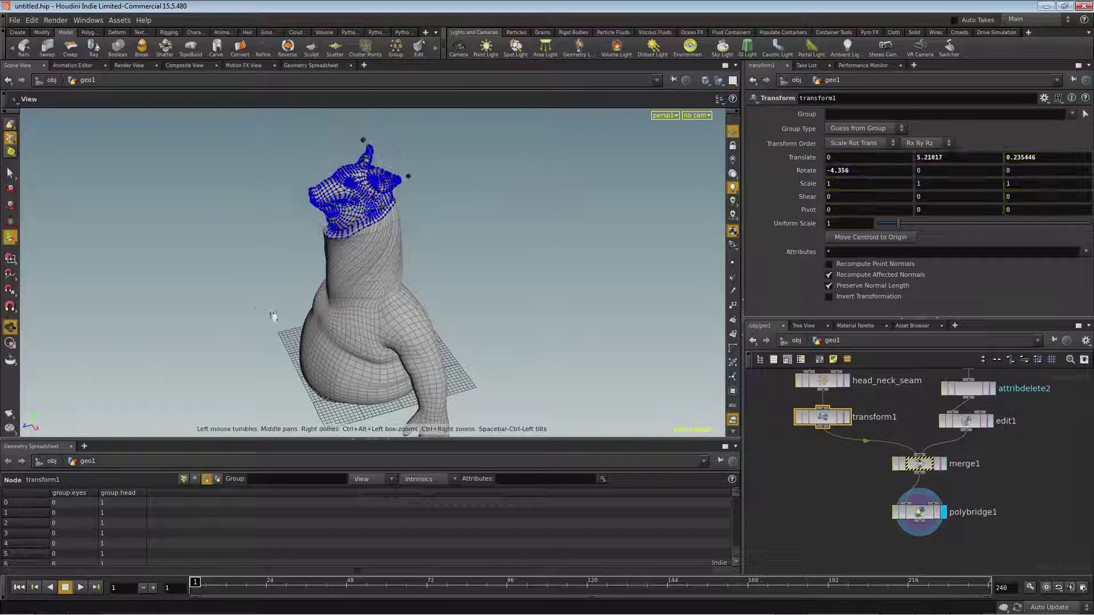
drag(274, 315, 410, 281)
key(t)
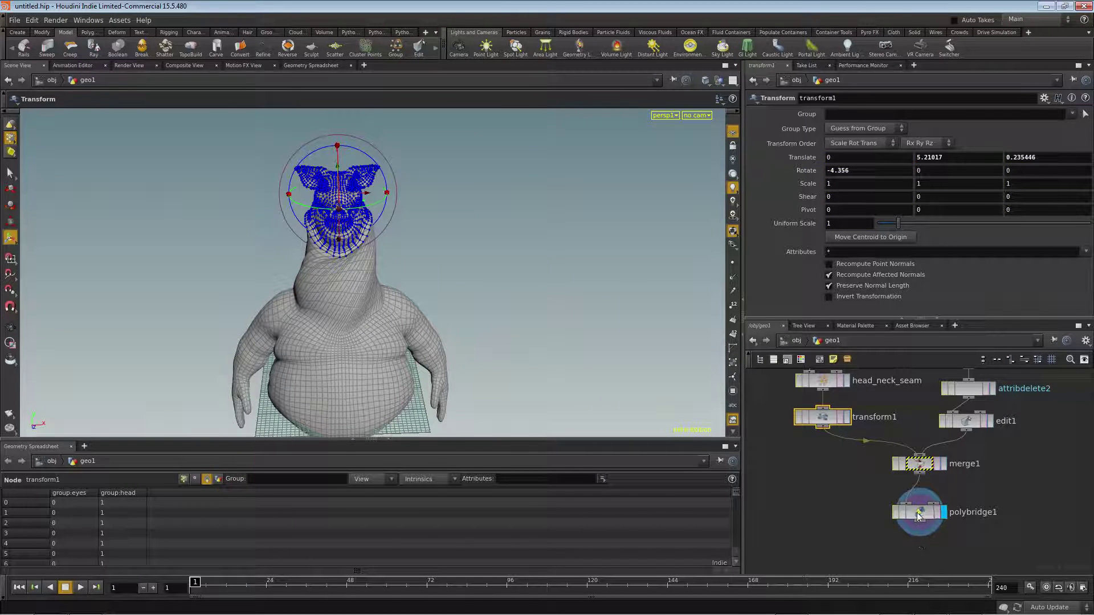
Set polybridge1's pairing interpolation to Linear and inspect the neck bridge from the side
click(918, 513)
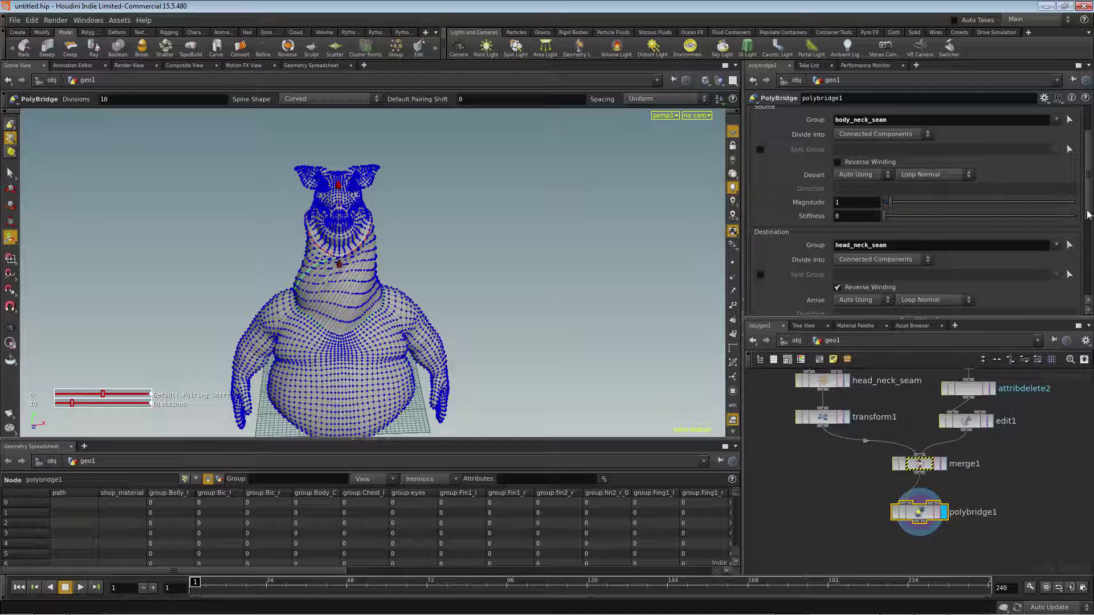
scroll(1086, 214, up, 3)
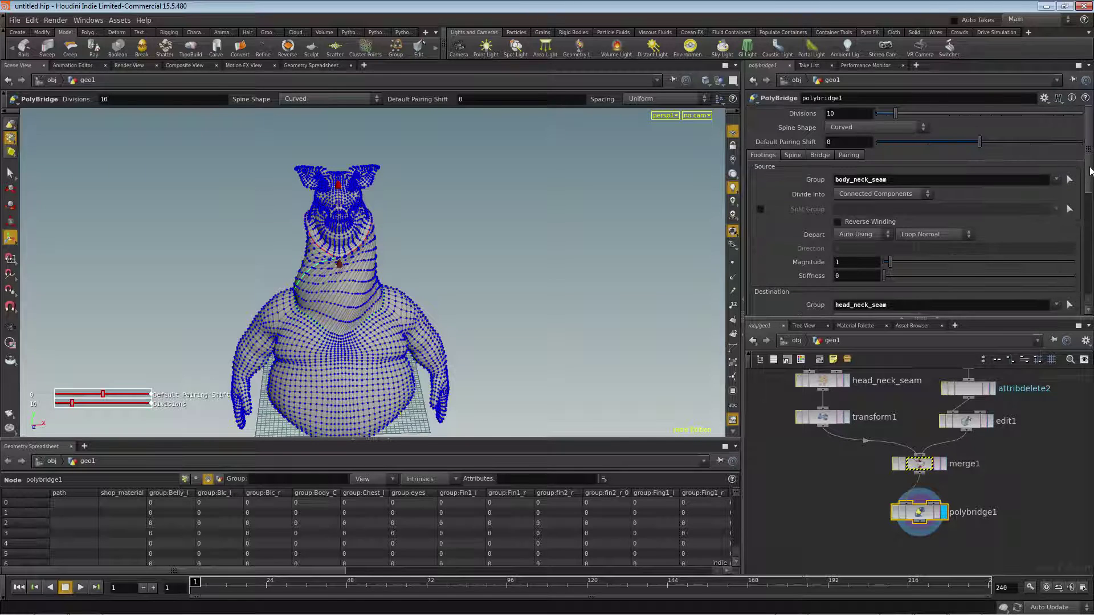
click(850, 155)
click(892, 171)
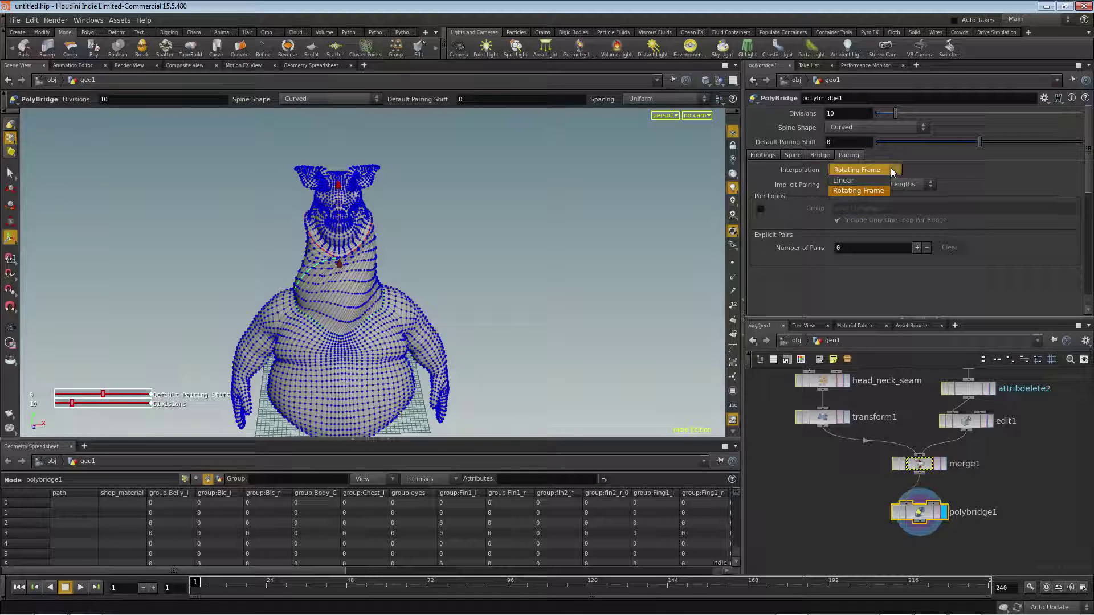
click(843, 180)
key(Escape)
drag(176, 303, 593, 274)
drag(362, 318, 348, 288)
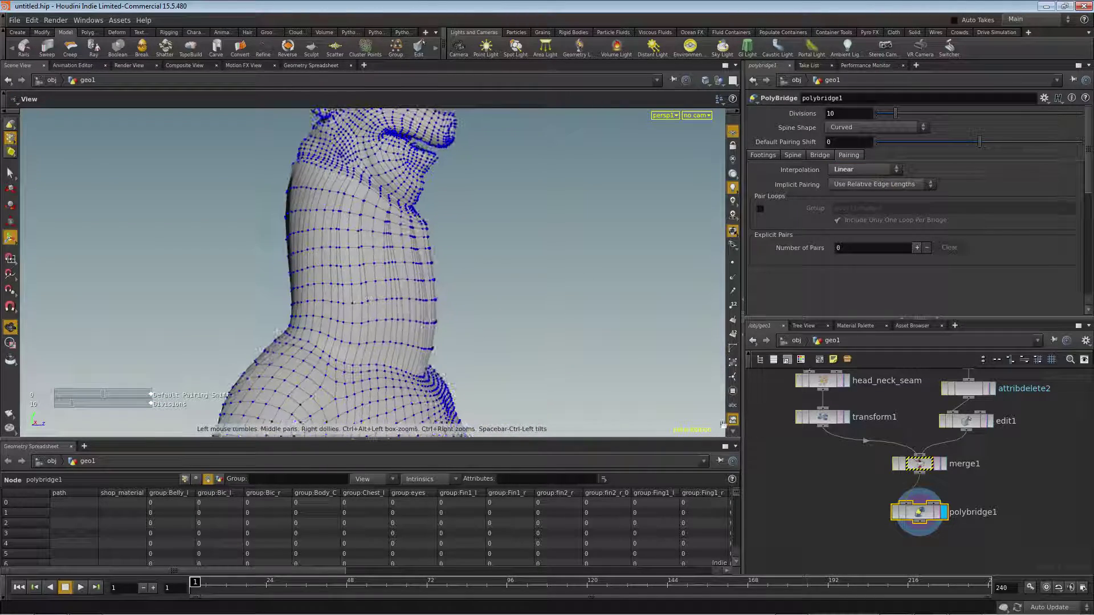
Return transform1's Y translation to 3.30974, bringing the pig head back down onto the shoulders
click(823, 418)
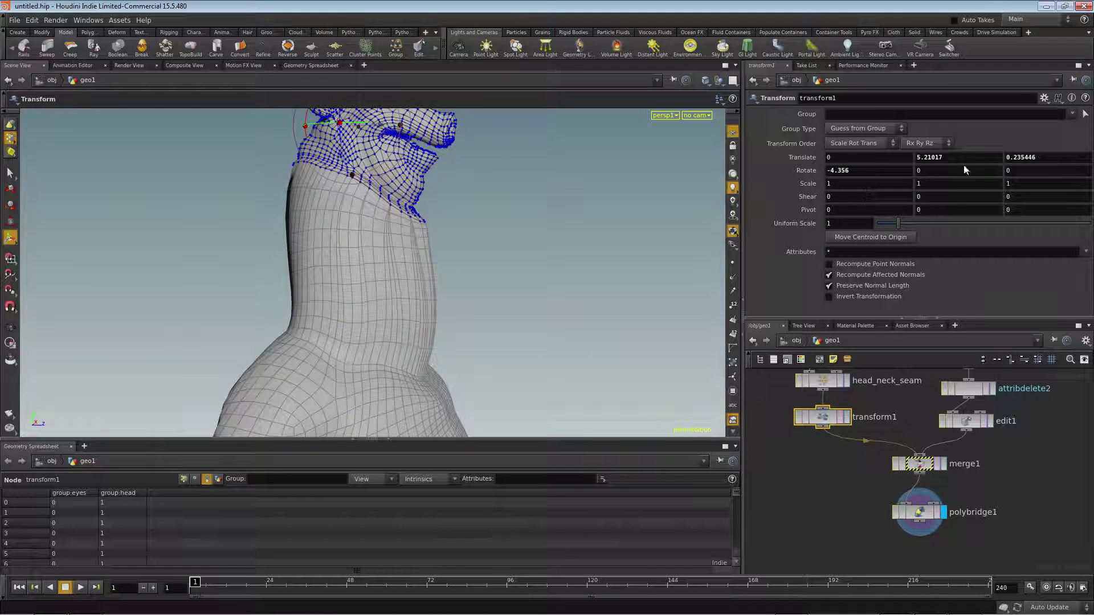
key(Return)
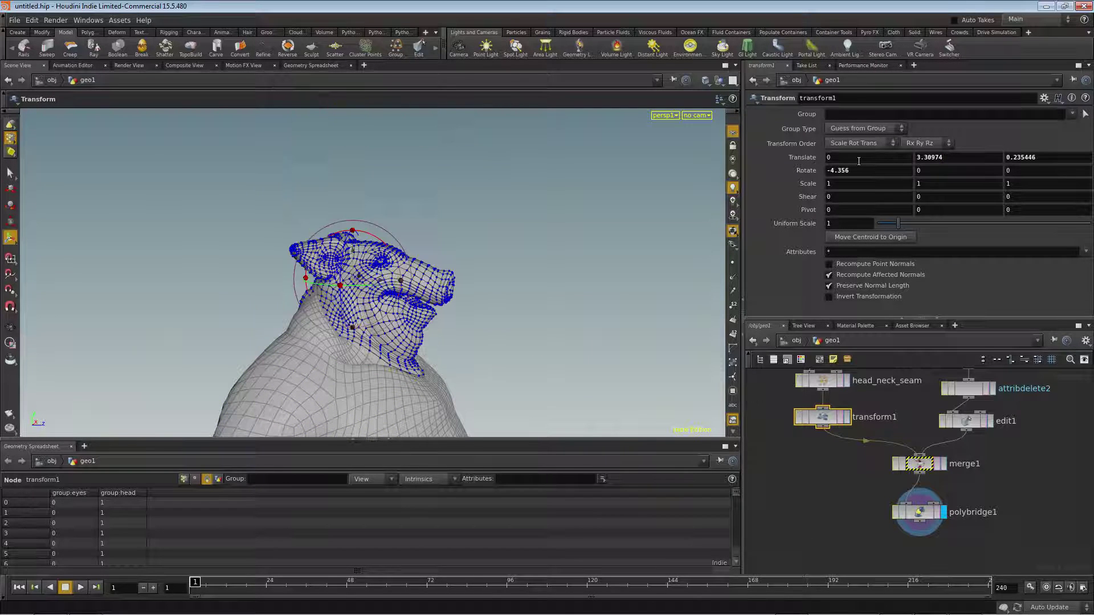
alt+drag(276, 354, 656, 369)
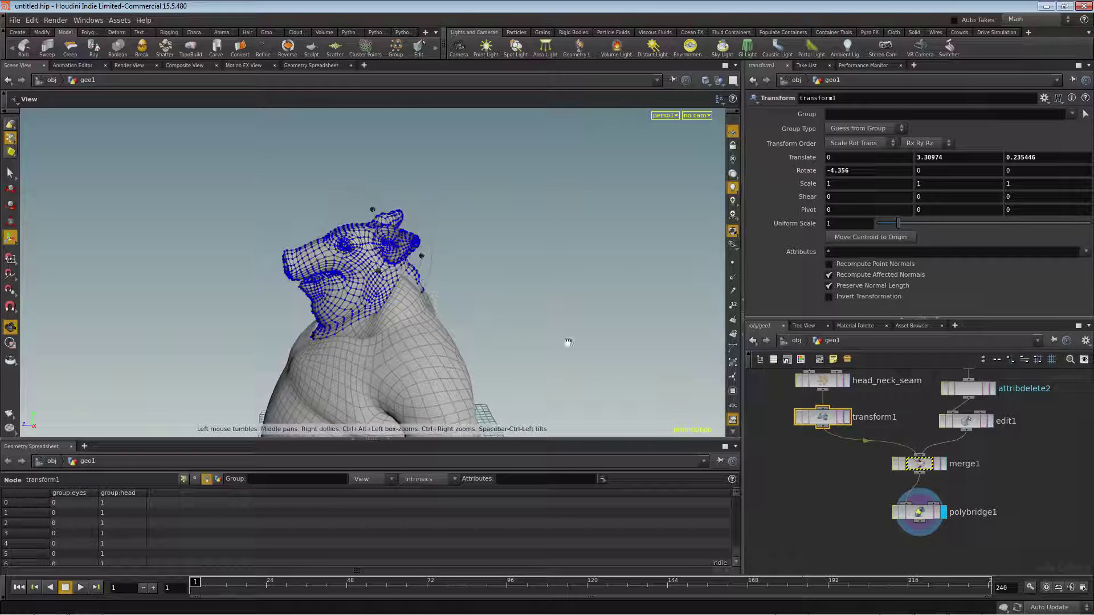
drag(453, 307, 225, 345)
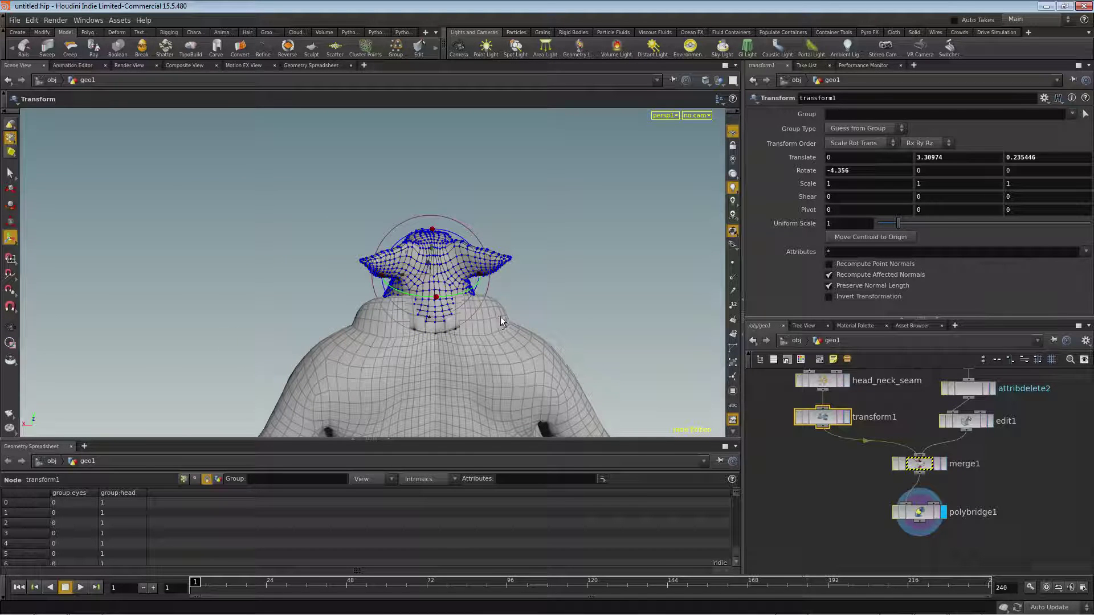
Reduce polybridge1's divisions to 1 and examine the bridge around the back and front of the neck
click(919, 512)
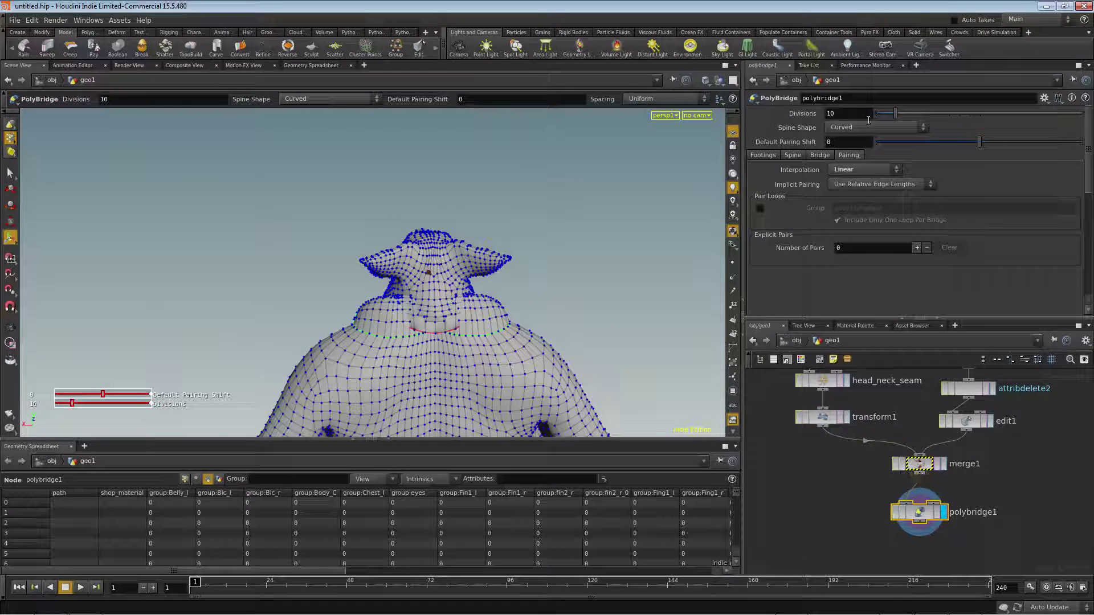
text(1)
key(Return)
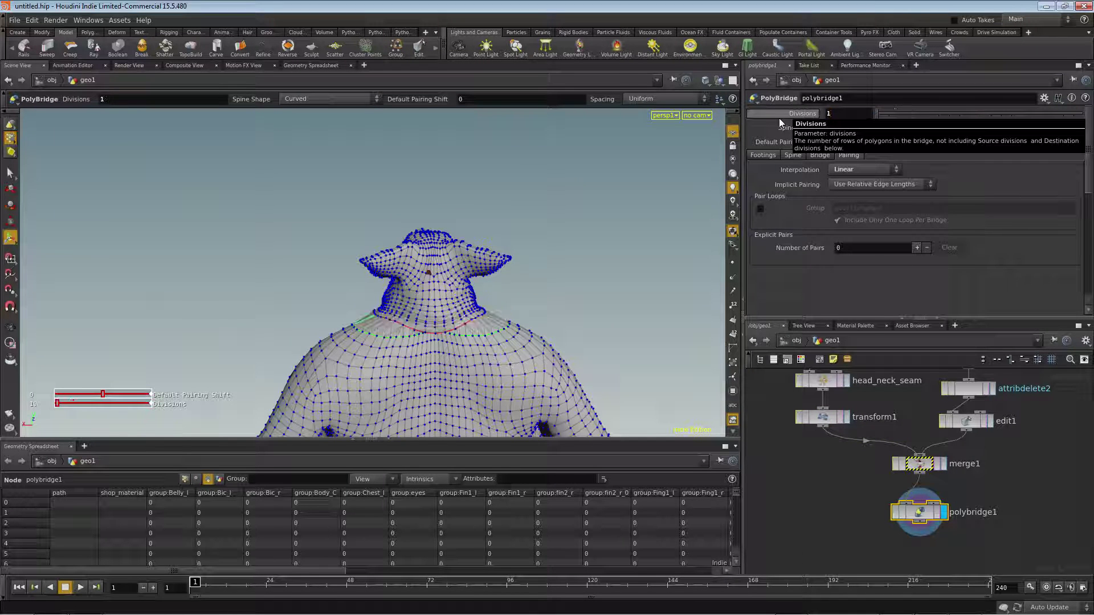
alt+drag(376, 336, 535, 310)
alt+right_drag(221, 352, 393, 345)
drag(392, 344, 593, 248)
drag(272, 304, 439, 280)
key(Return)
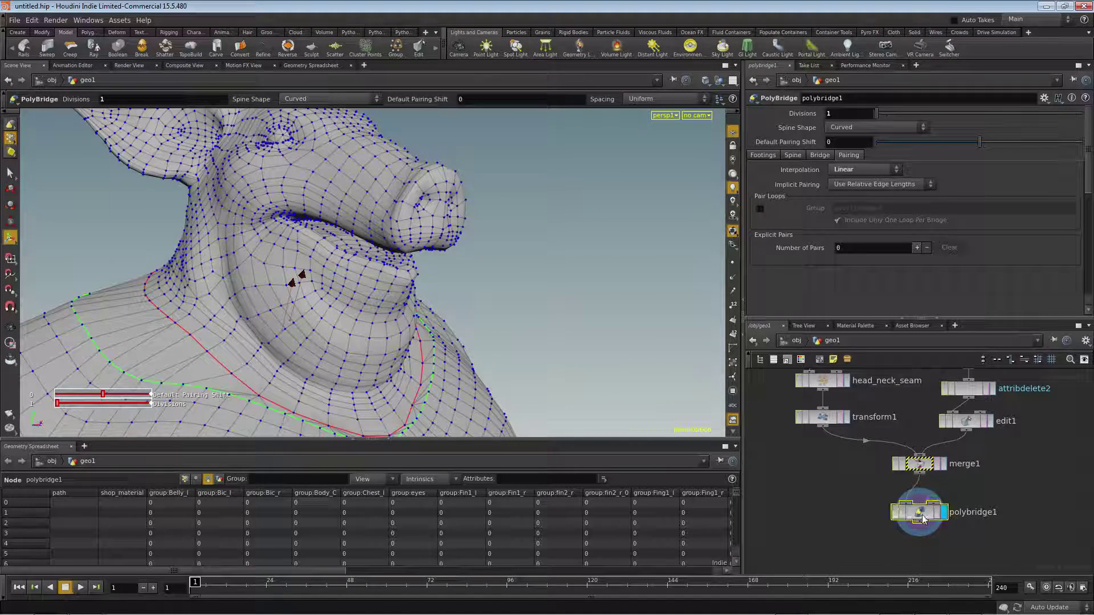
Add a Sculpt node below polybridge1 and display it
key(Tab)
text(scul)
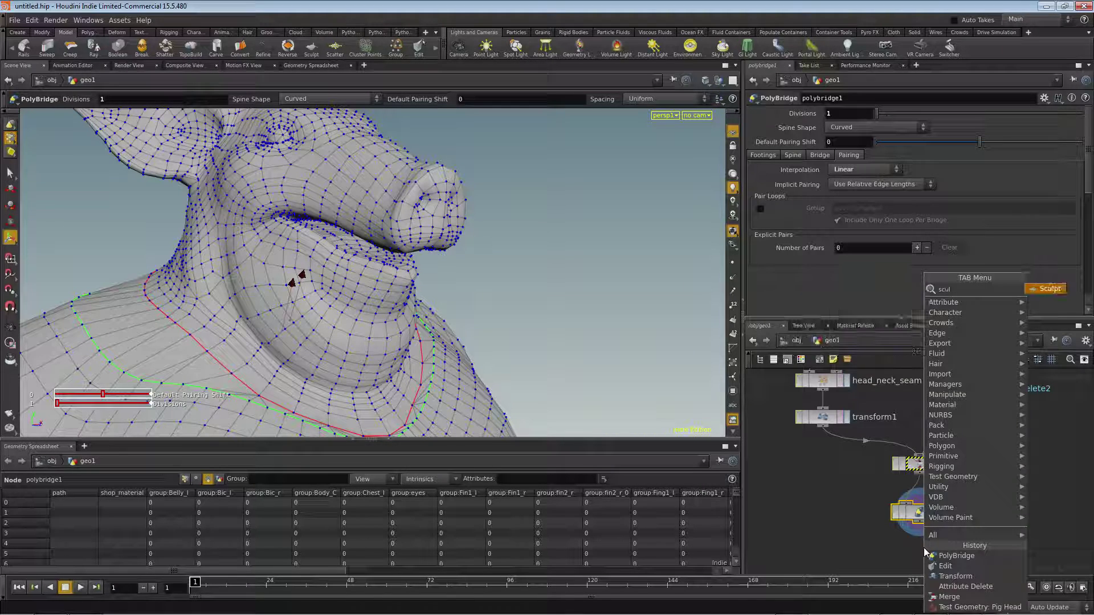
key(Return)
click(921, 548)
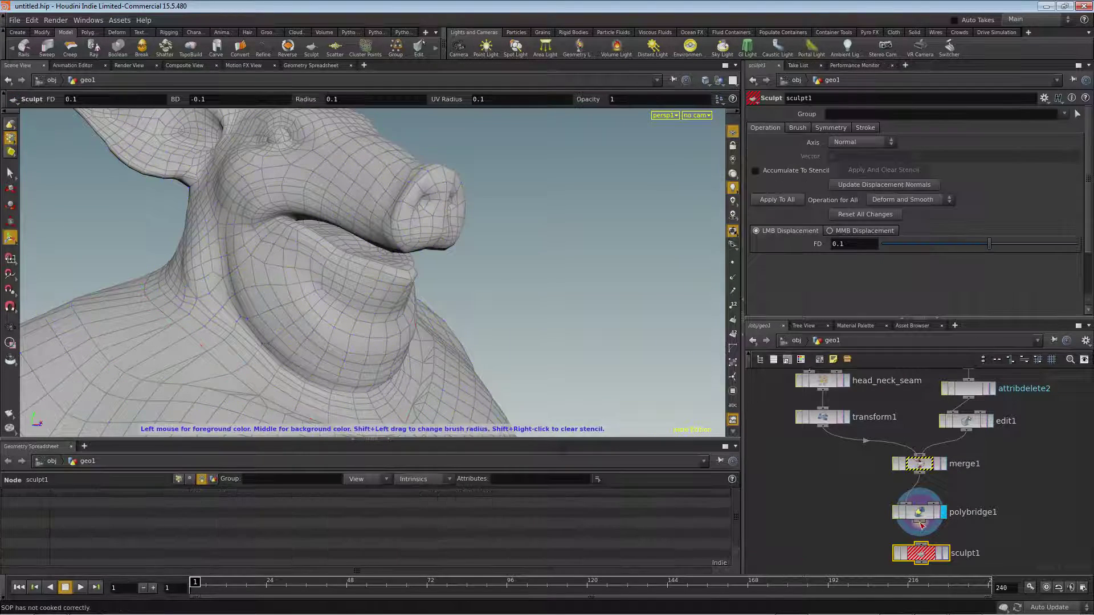
click(947, 559)
alt+drag(584, 326, 476, 325)
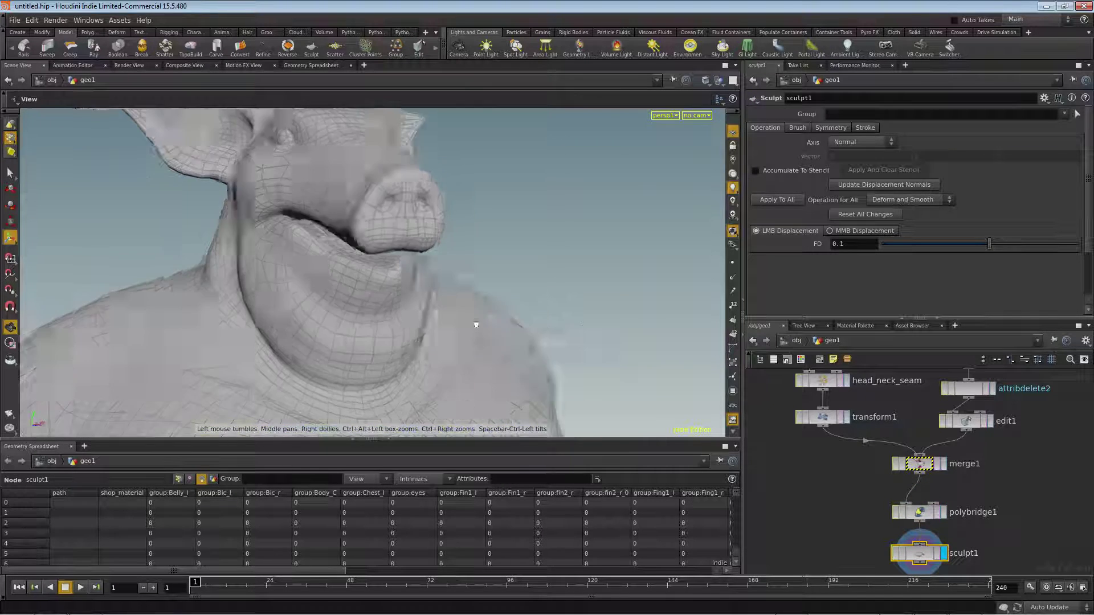
key(Return)
Close the Geometry Spreadsheet pane to enlarge the 3D view of the pig head and torso
click(736, 448)
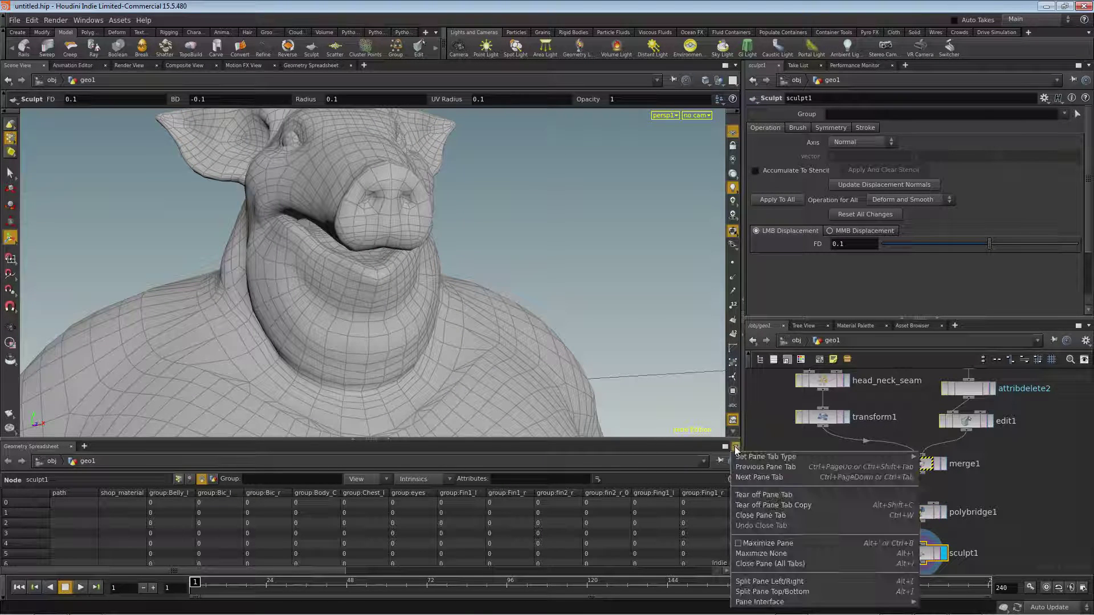
click(767, 563)
key(Escape)
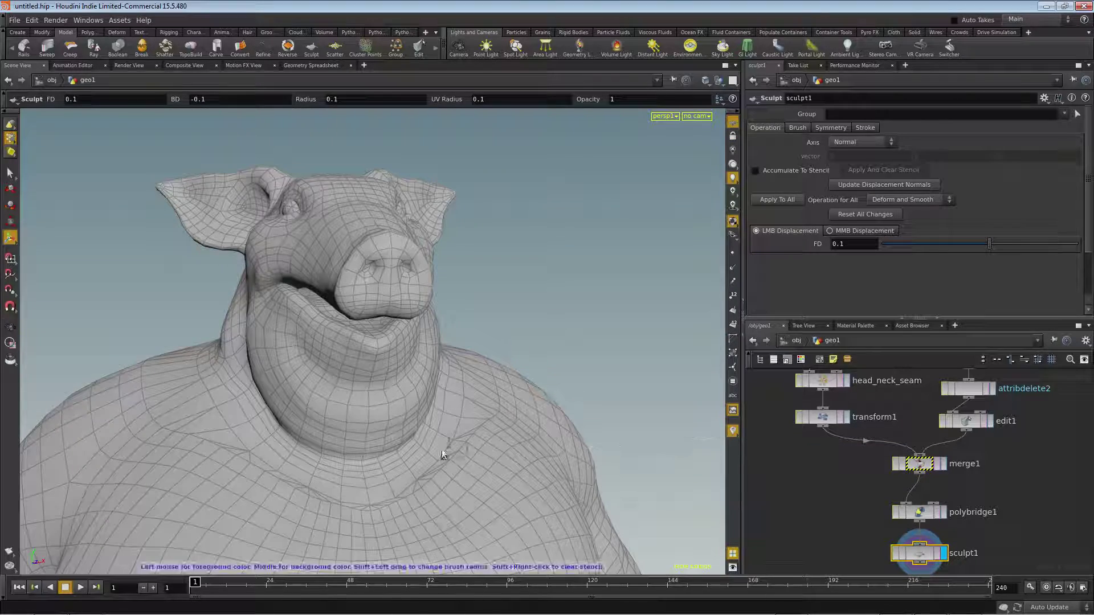
mouse_move(442, 449)
mouse_down()
mouse_move(442, 435)
mouse_move(439, 460)
mouse_move(295, 442)
mouse_move(479, 337)
mouse_move(564, 370)
mouse_up()
key(Return)
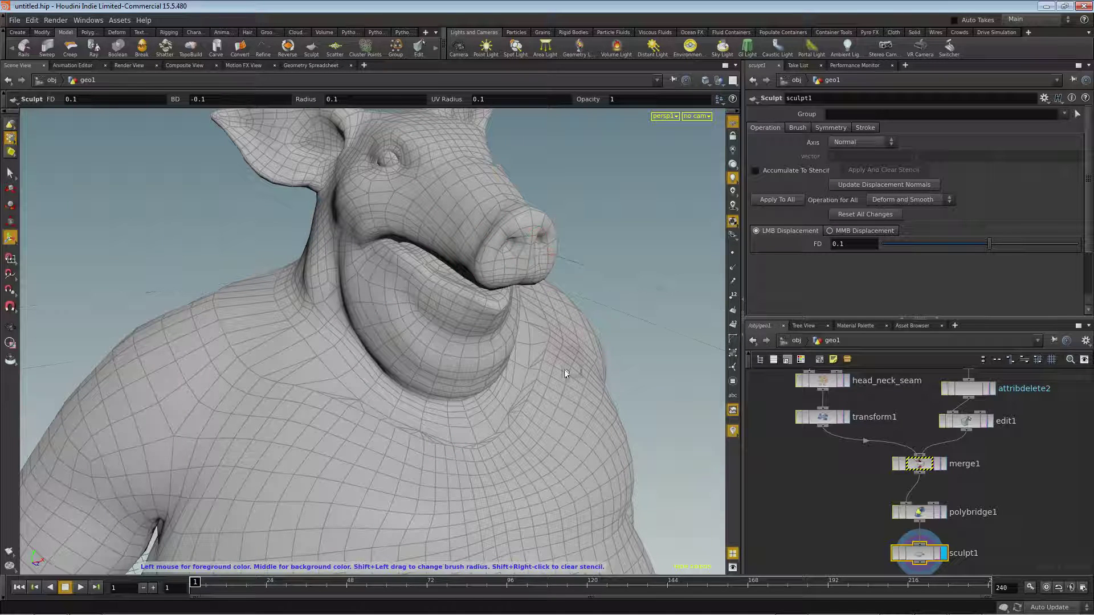
Set the sculpt brush's left mouse operation to Smooth Points and enlarge its radius to about 0.132
key(Escape)
mouse_move(569, 373)
mouse_down()
mouse_move(415, 439)
mouse_move(379, 415)
mouse_move(367, 457)
mouse_move(676, 393)
mouse_move(518, 319)
mouse_move(556, 432)
mouse_move(518, 457)
mouse_move(337, 387)
mouse_move(410, 435)
mouse_up()
drag(496, 452, 576, 439)
key(Return)
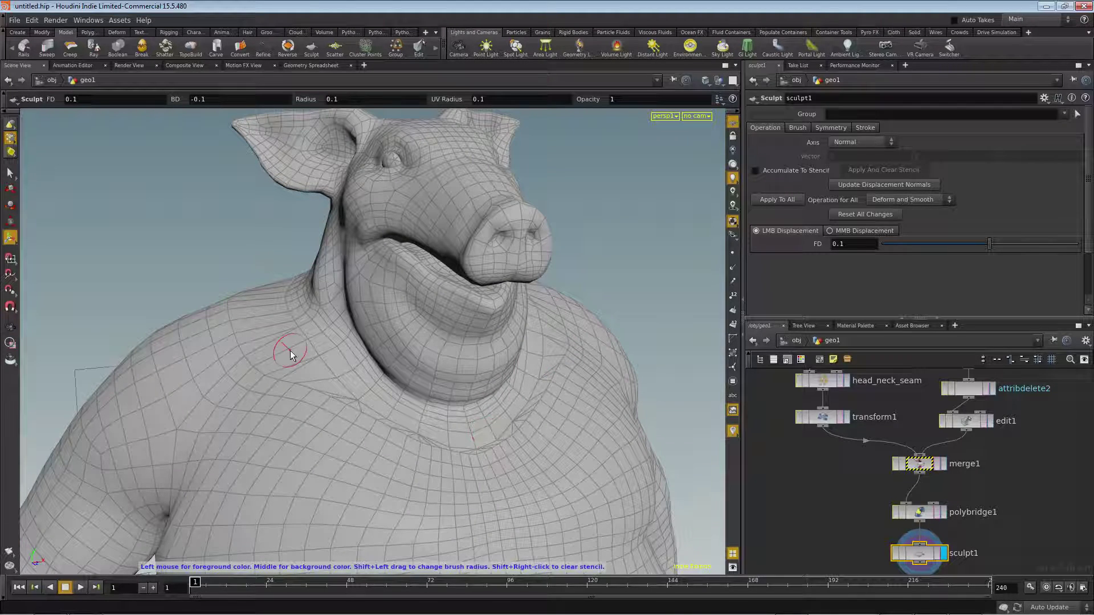
drag(291, 355, 275, 354)
alt+drag(335, 375, 347, 391)
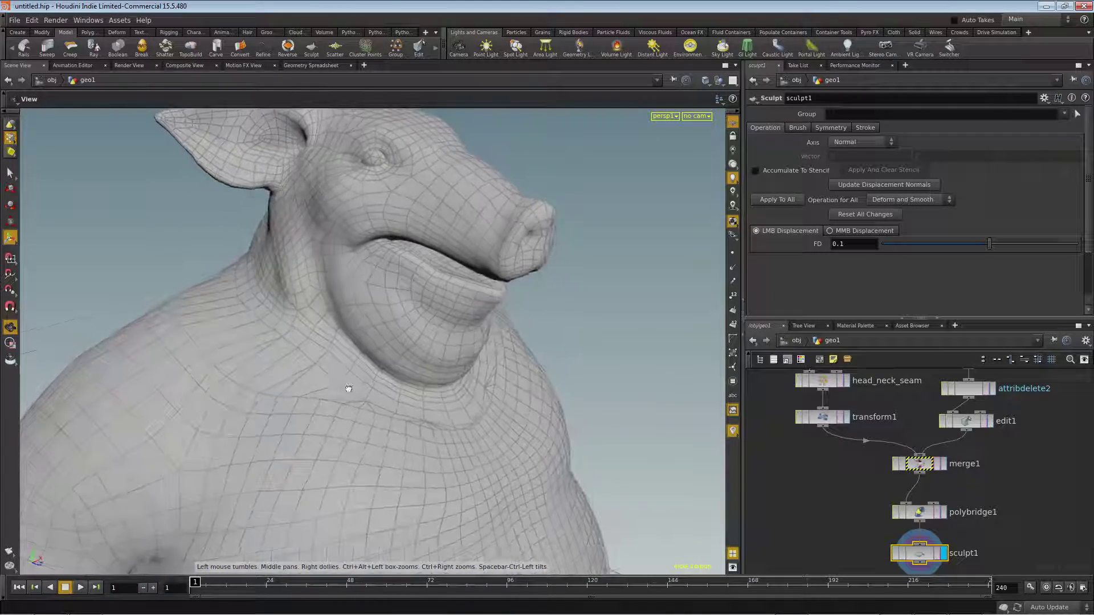
right_click(584, 277)
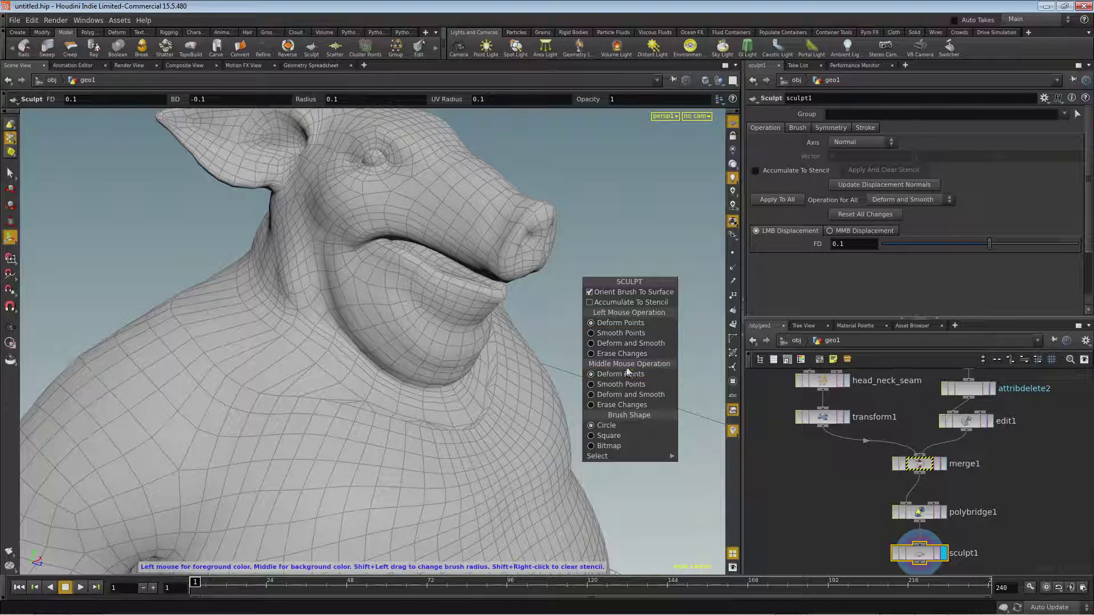
click(590, 334)
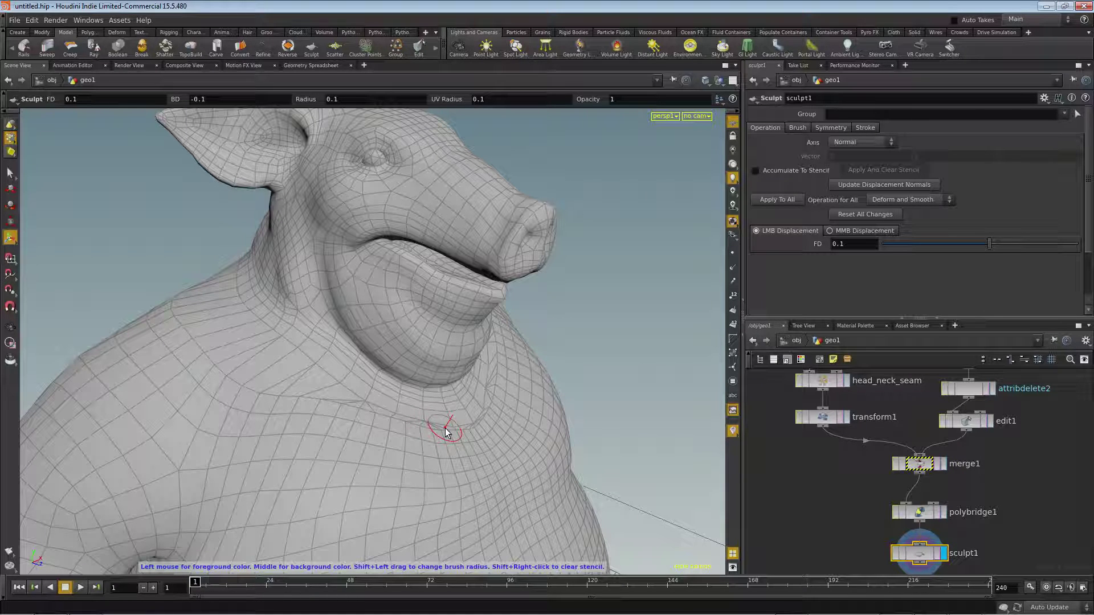
mouse_move(446, 429)
shift+mouse_down()
mouse_move(539, 448)
mouse_move(448, 439)
mouse_move(468, 436)
shift+mouse_up()
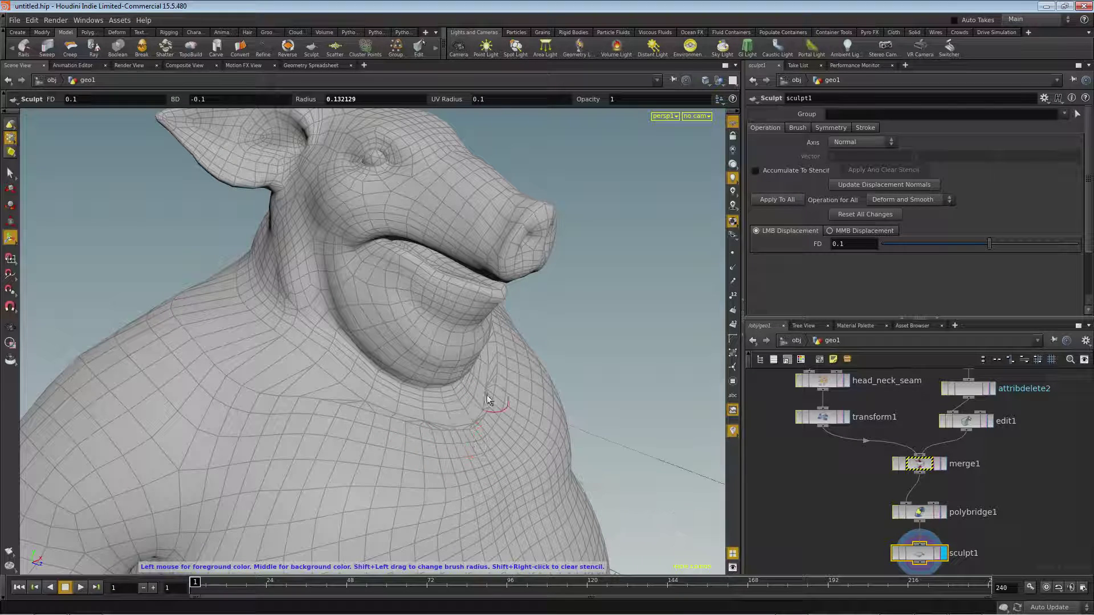
Smooth the neck join along the pig's right shoulder, beneath the chin and across the front to the left shoulder
mouse_move(490, 403)
ctrl+mouse_down()
mouse_move(420, 433)
mouse_move(282, 385)
mouse_move(207, 341)
ctrl+mouse_up()
shift+drag(192, 297, 224, 285)
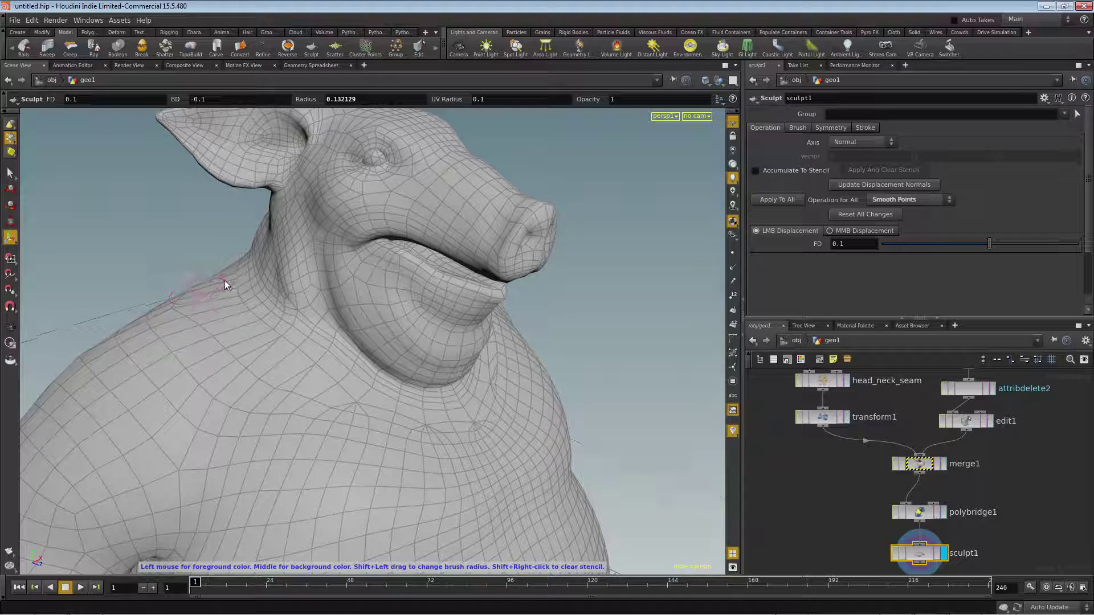
drag(288, 366, 363, 408)
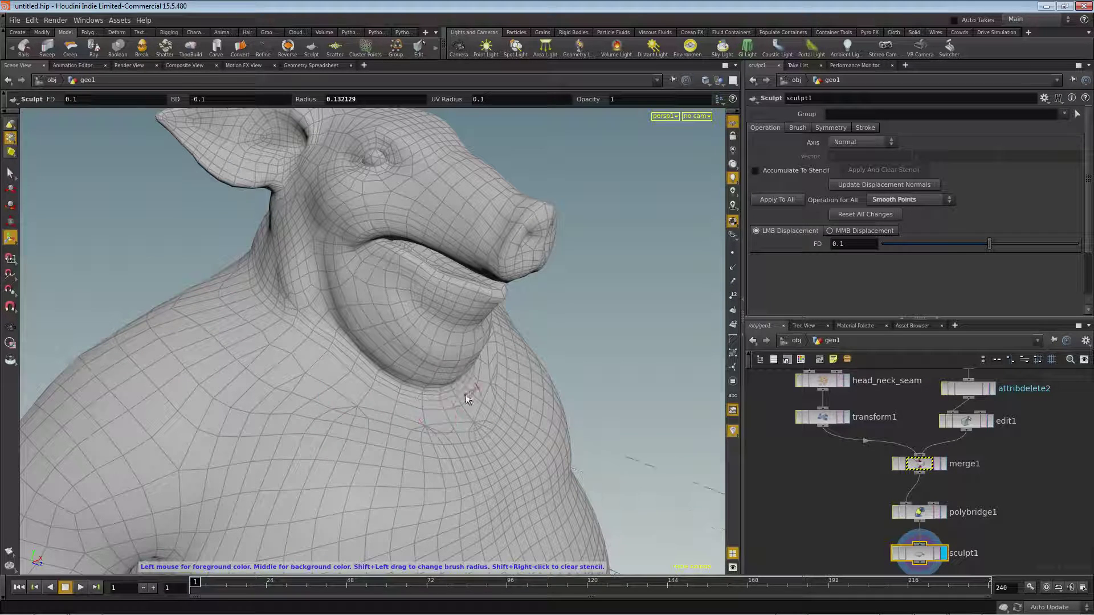
alt+drag(505, 417, 368, 422)
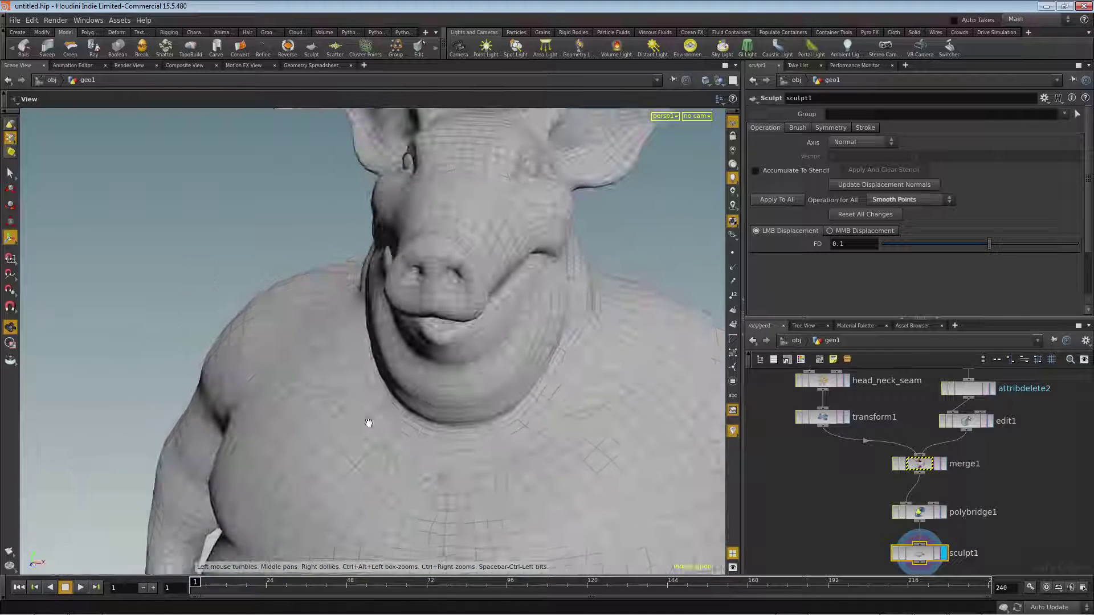
shift+drag(619, 350, 633, 289)
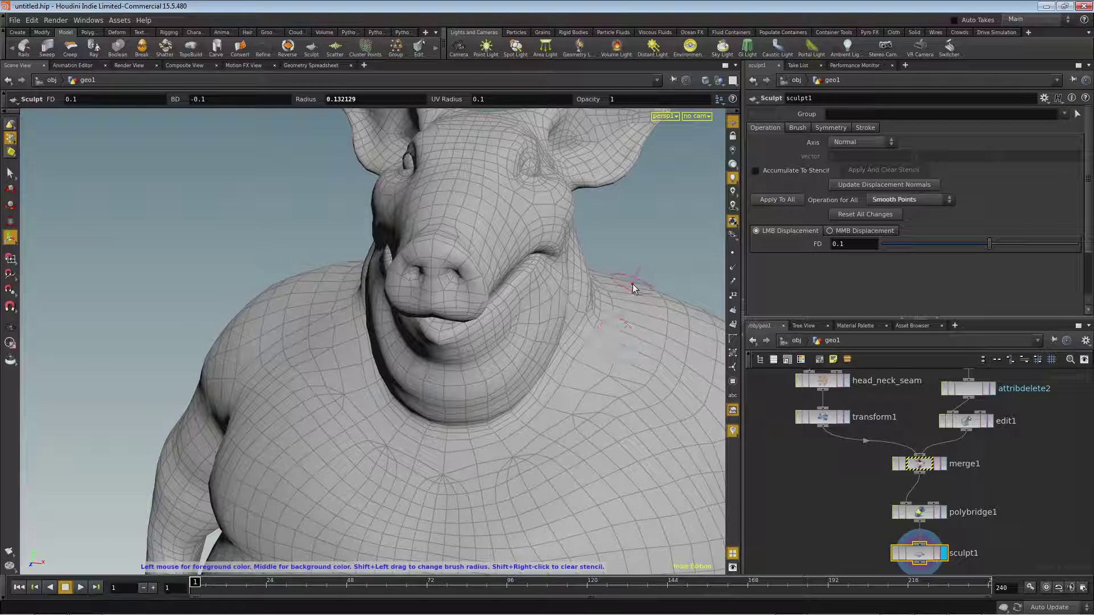
Smooth the bridged seam along the left side of the neck and around its back with the sculpt brush
alt+drag(577, 411, 479, 430)
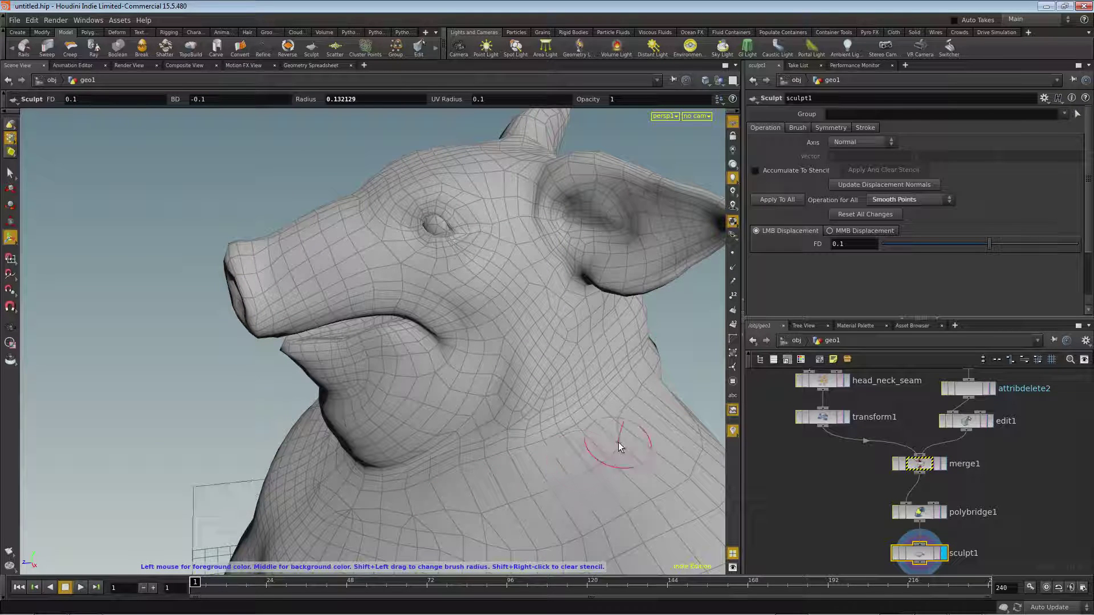
mouse_move(621, 455)
alt+mouse_down()
mouse_move(540, 453)
mouse_move(570, 425)
alt+mouse_up()
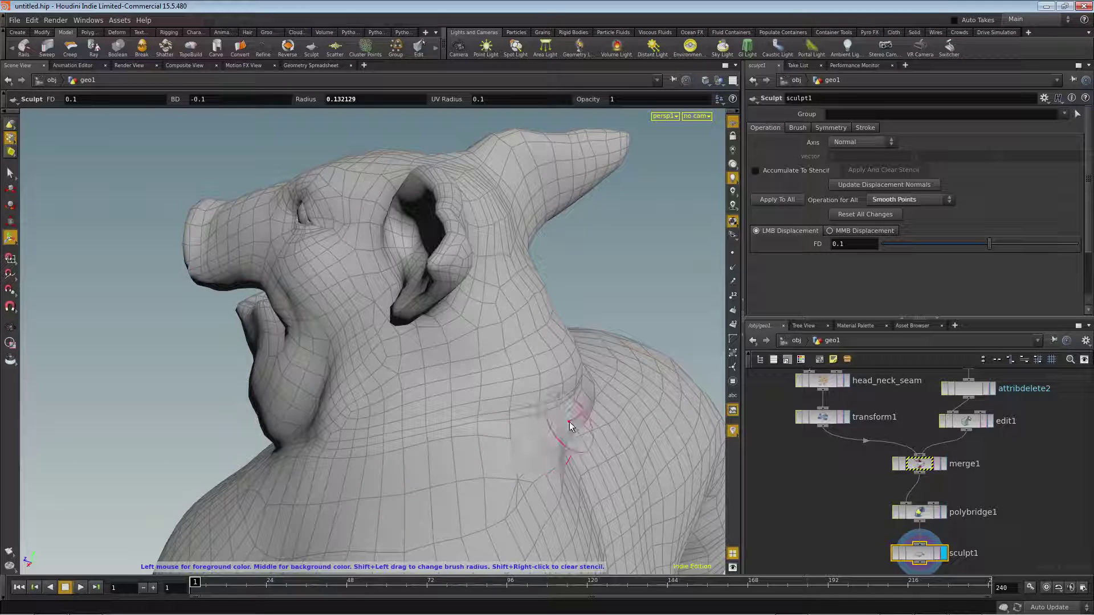
alt+drag(596, 388, 547, 415)
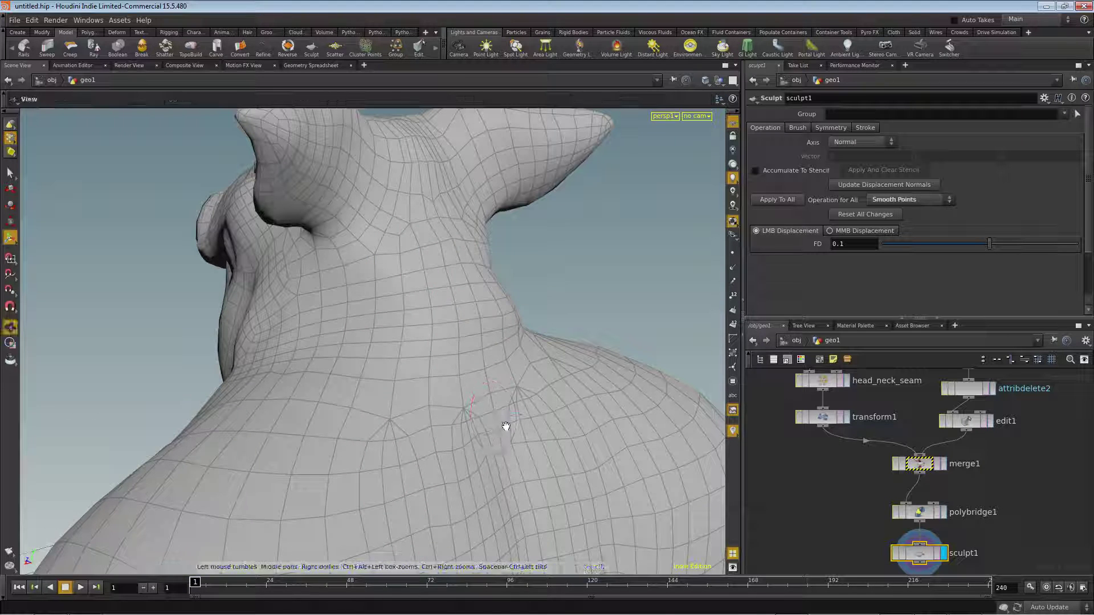
alt+drag(503, 425, 439, 425)
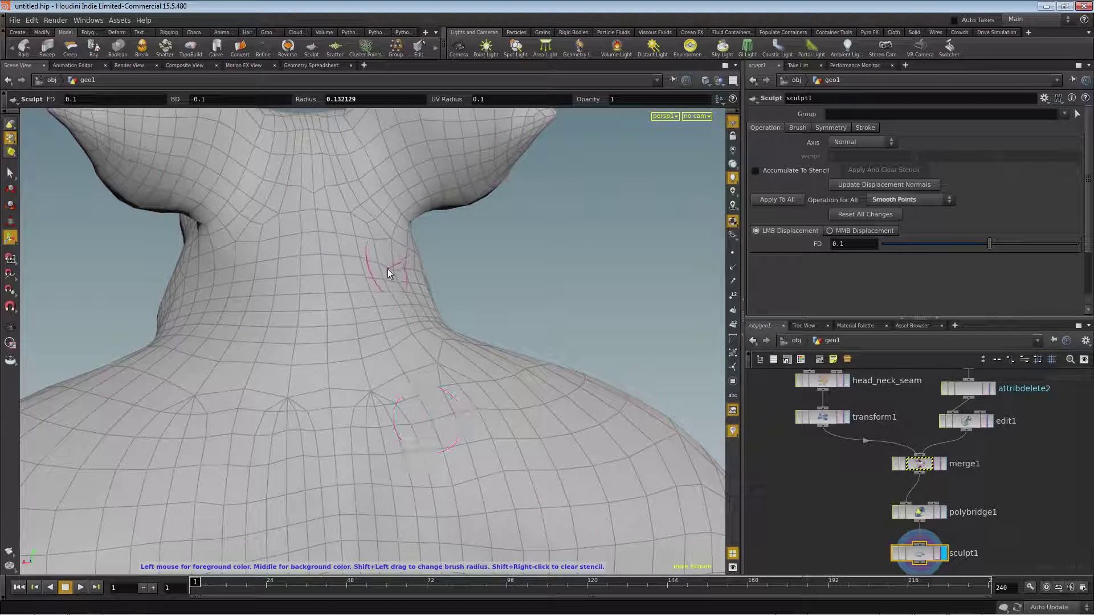
mouse_move(446, 389)
alt+mouse_down()
mouse_move(457, 379)
mouse_move(261, 319)
alt+mouse_up()
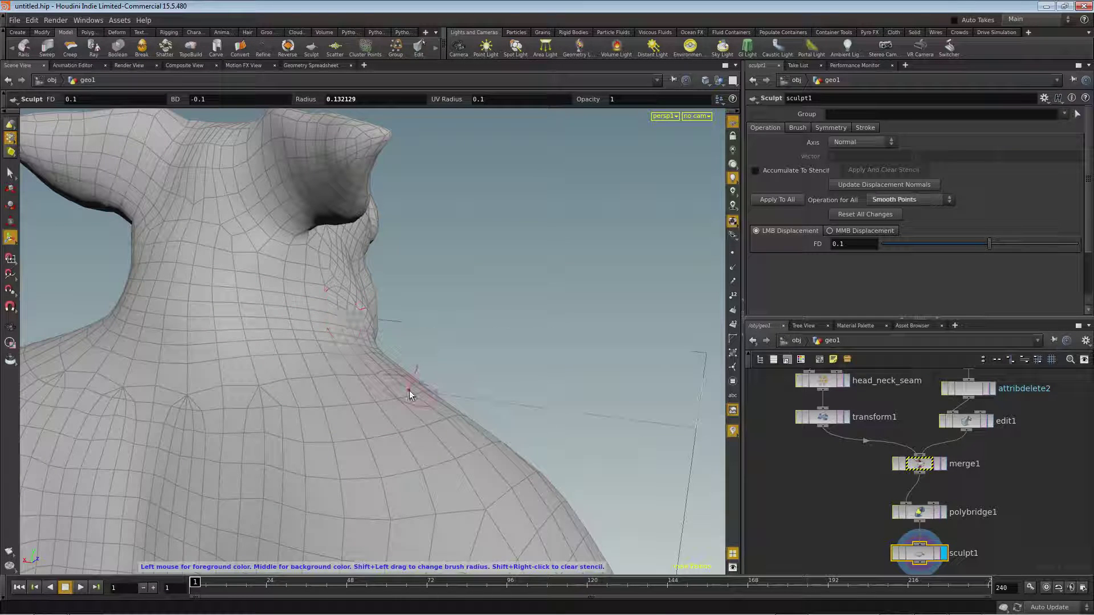
Smooth the remaining seam on the right side where the neck meets the shoulder and check the whole upper body
key(Escape)
drag(354, 408, 145, 408)
key(Return)
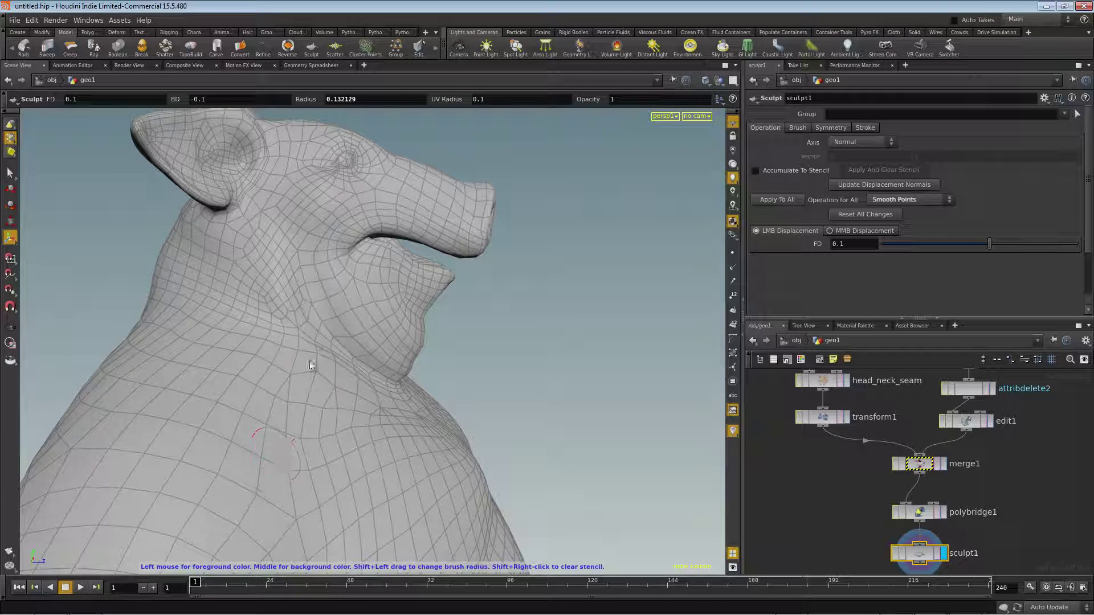
alt+drag(393, 429, 251, 428)
alt+right_drag(457, 408, 296, 410)
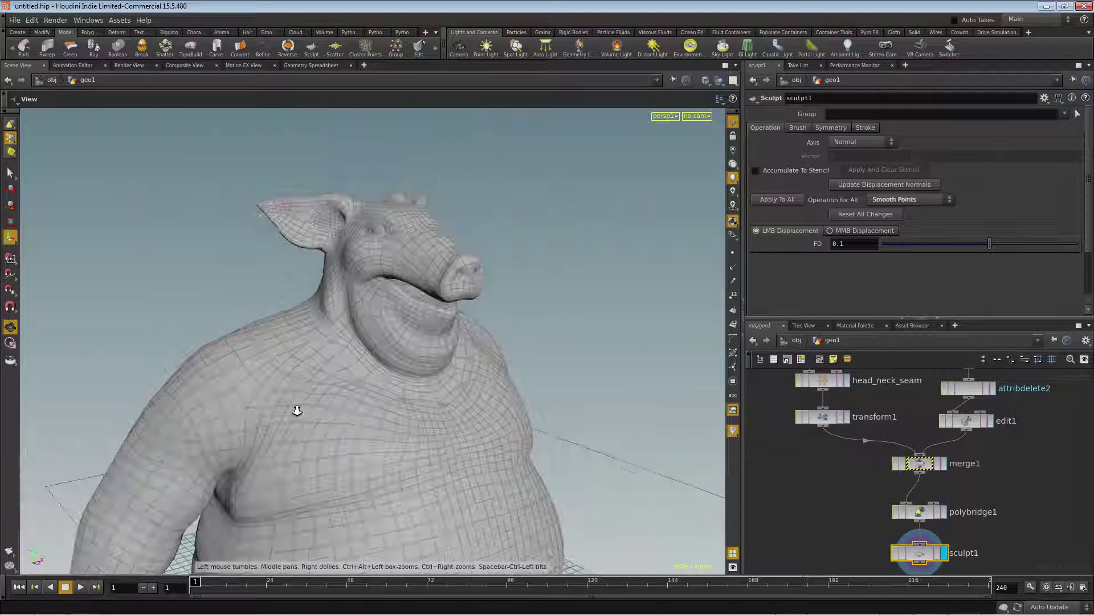
Add a Color node below sculpt1 and display it
middle_drag(840, 514, 820, 425)
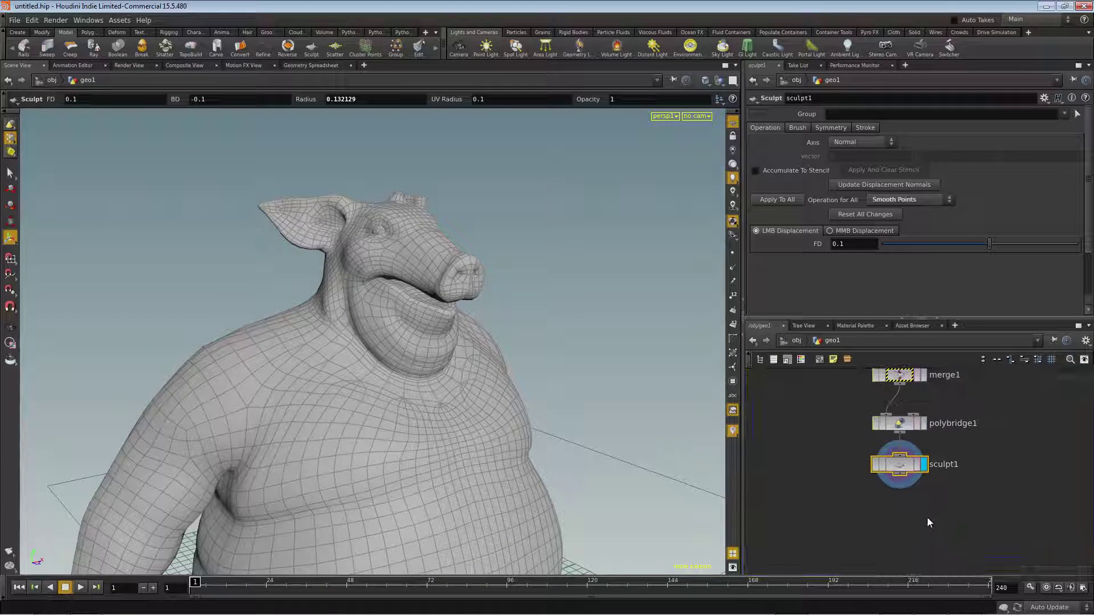
right_click(901, 476)
text(colo)
key(Return)
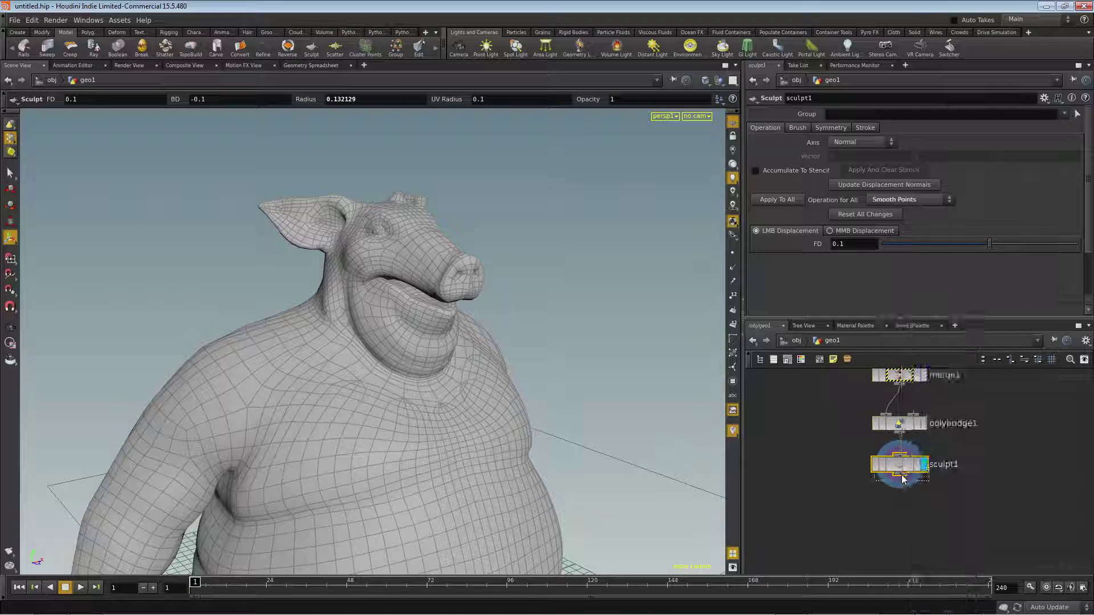
click(902, 506)
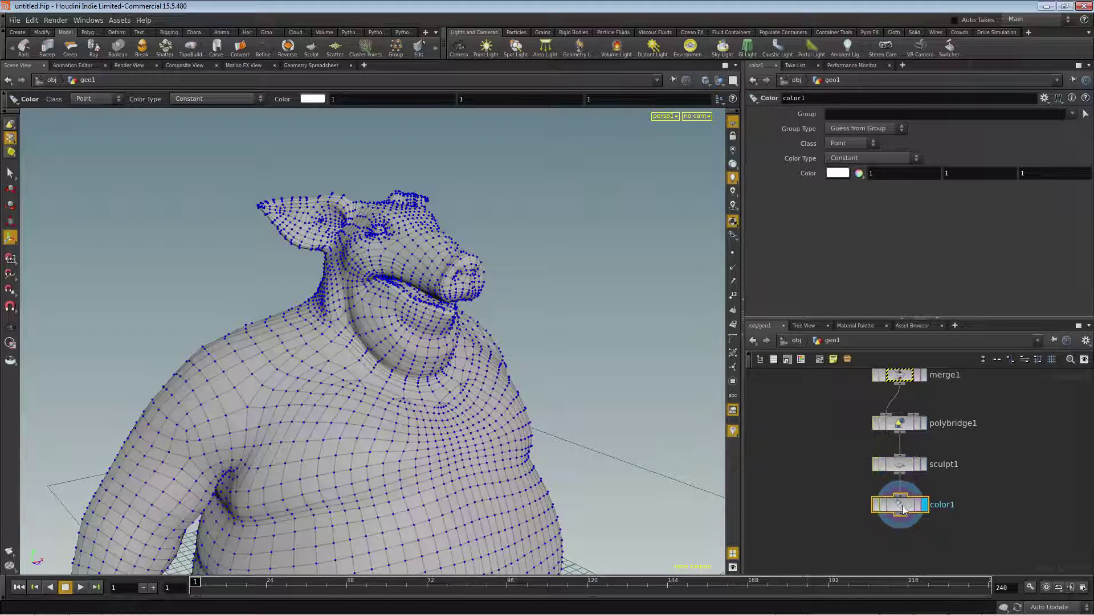
Set the color1 node's constant color to pink by lowering its green value to 0.626
click(838, 173)
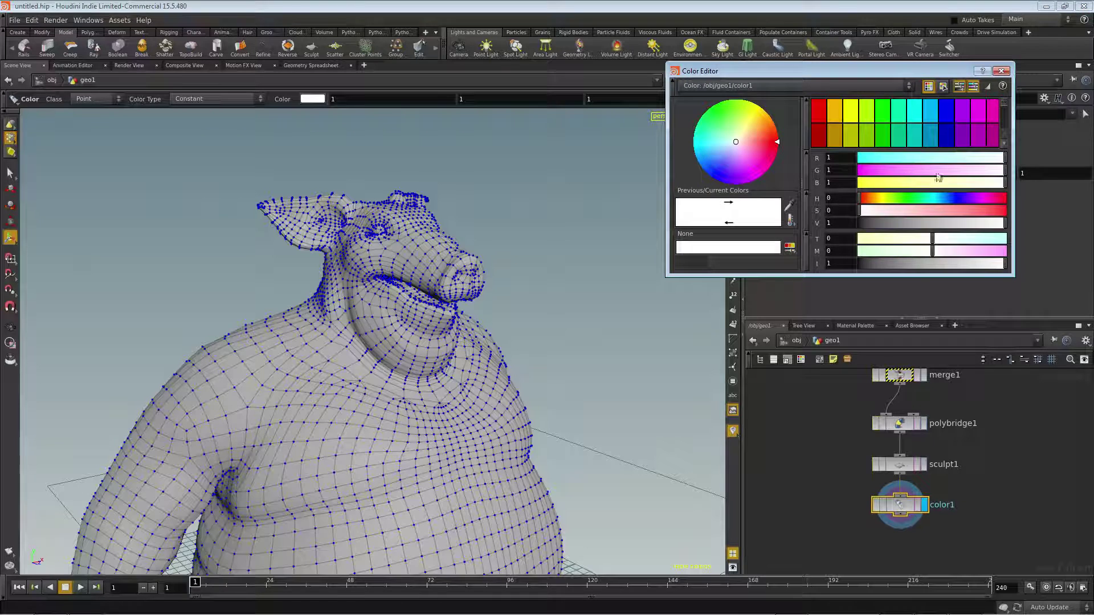
drag(937, 177, 950, 172)
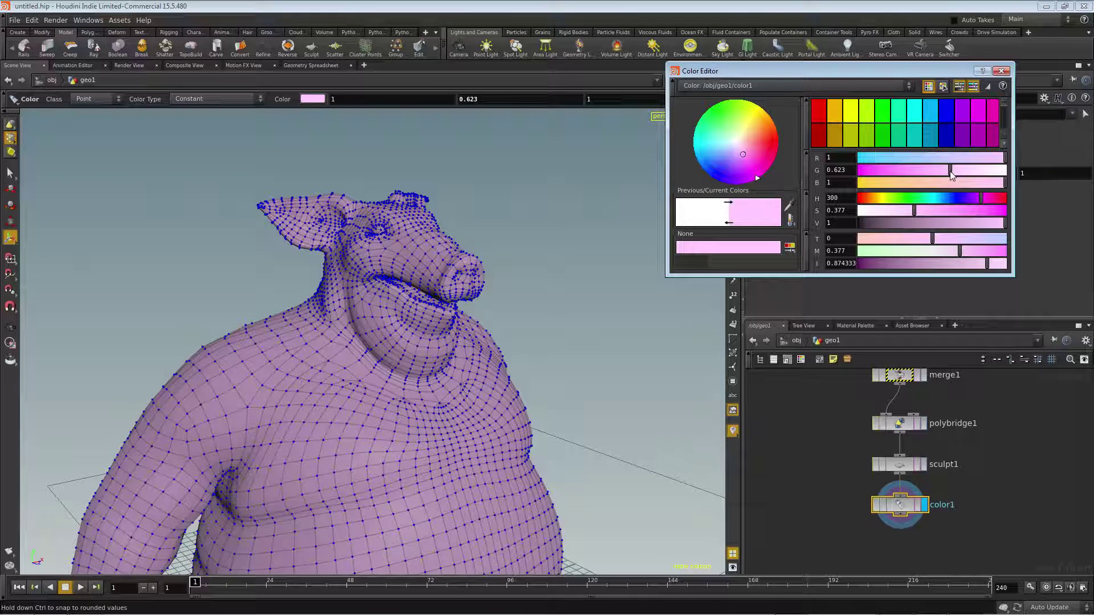
click(850, 545)
click(1000, 71)
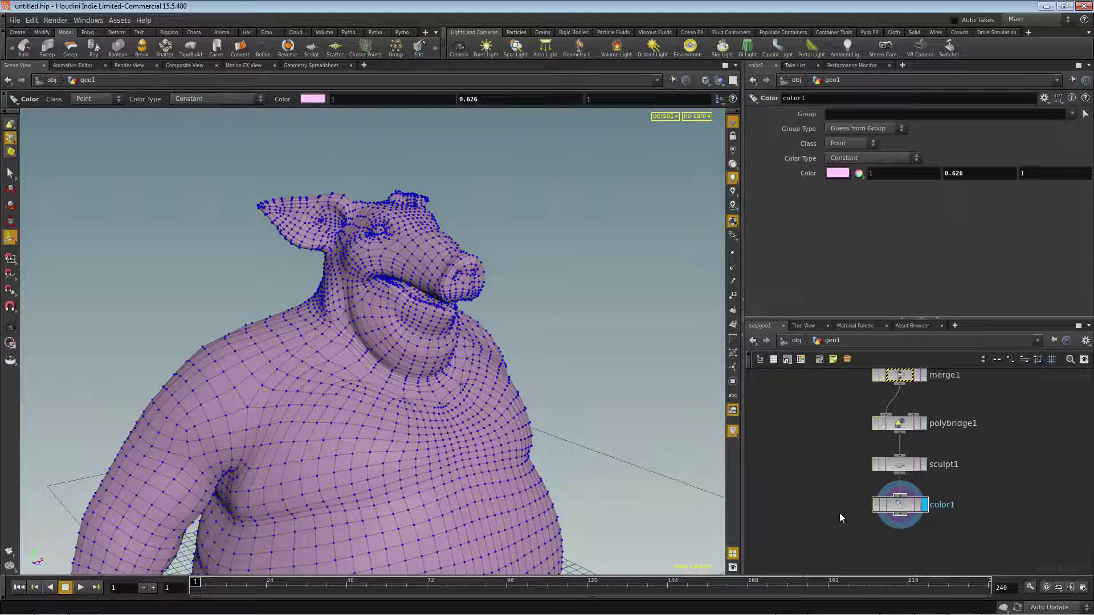
Examine the pink pig head, neck join and torso from both sides
alt+drag(482, 427, 415, 398)
alt+right_drag(433, 389, 219, 379)
drag(218, 377, 351, 369)
right_drag(350, 369, 579, 365)
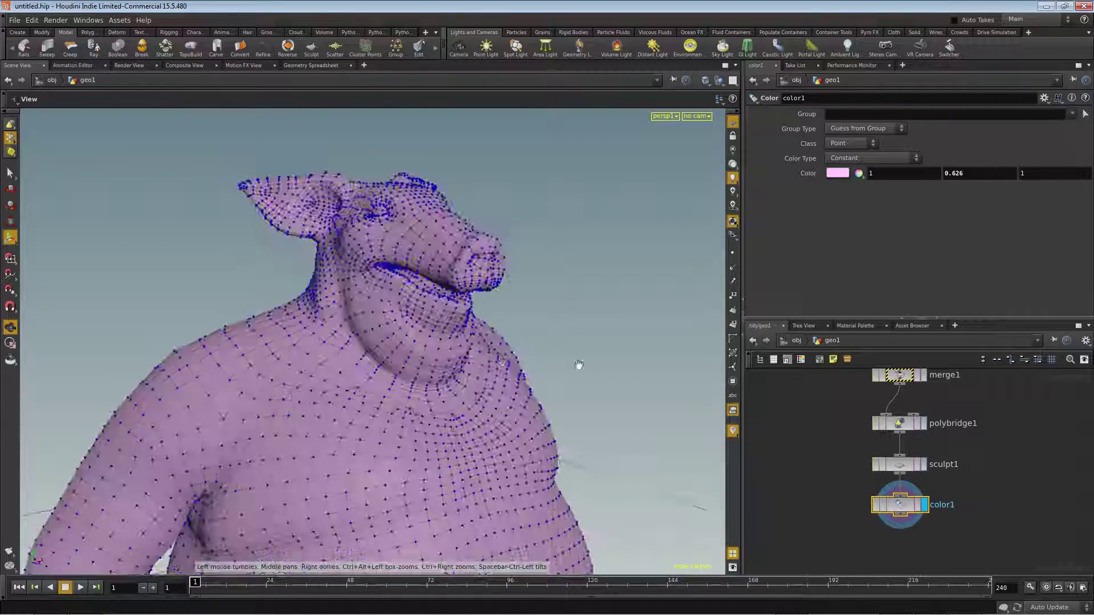
drag(579, 364, 320, 378)
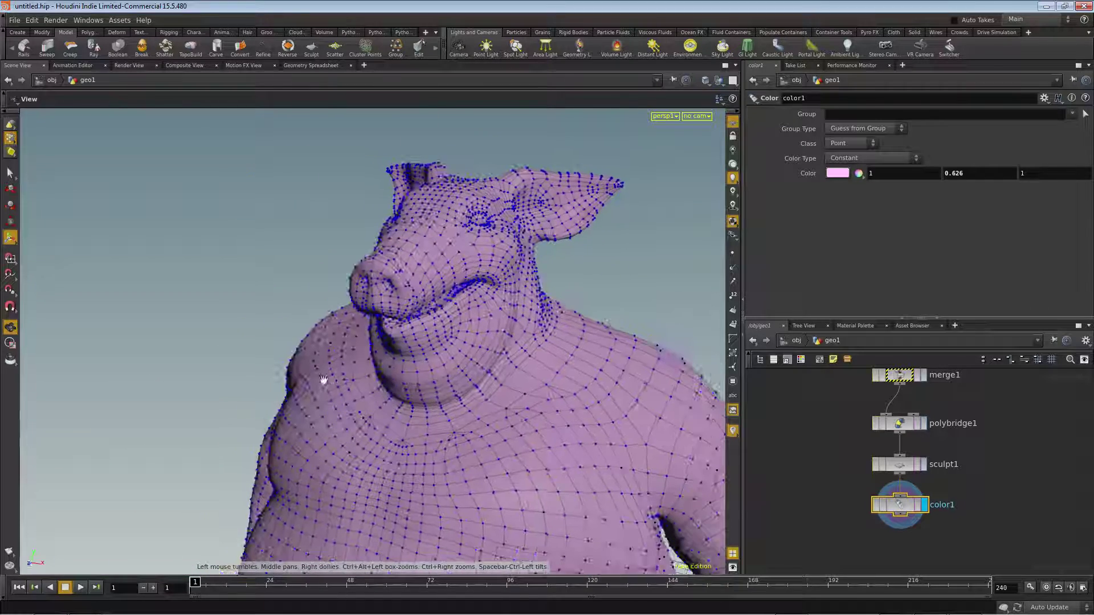
key(Return)
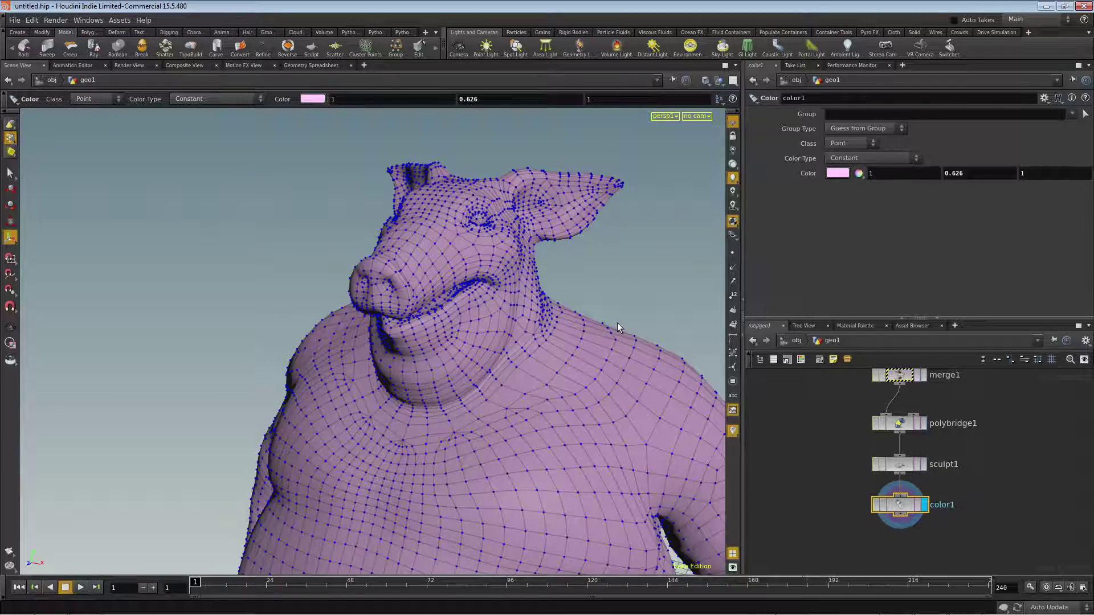